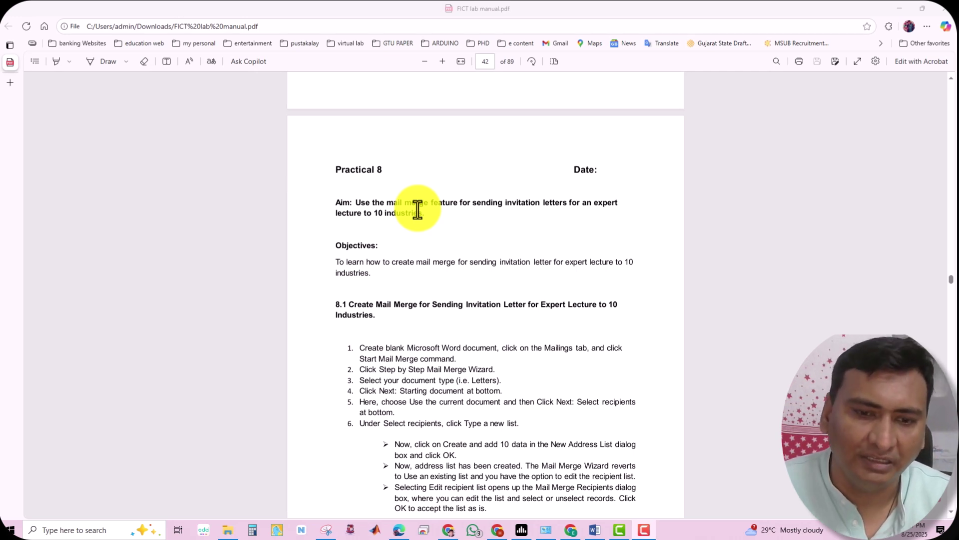
Close the untitled invitation letter, saving it under the name Shri K
{"action": "left_click", "coordinate": [602, 533]}
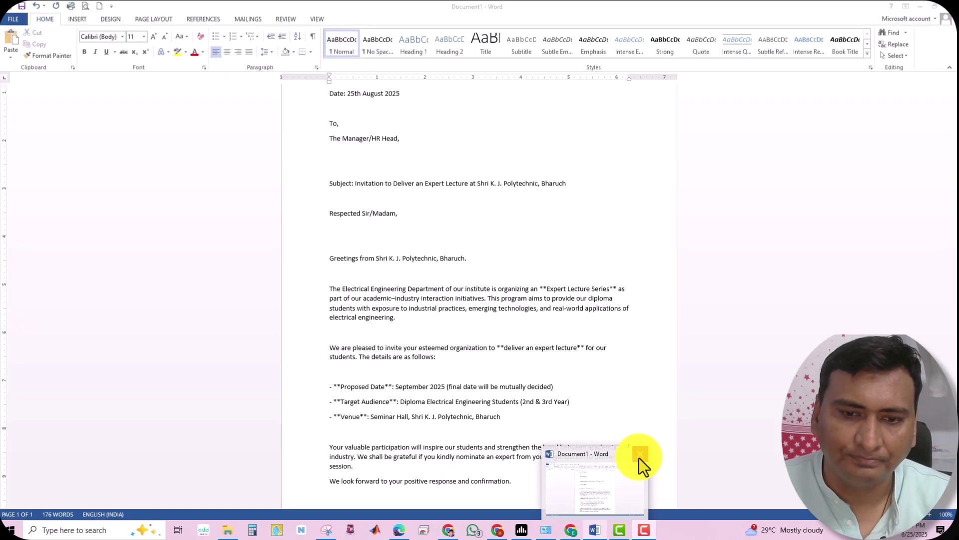
{"action": "left_click", "coordinate": [639, 456]}
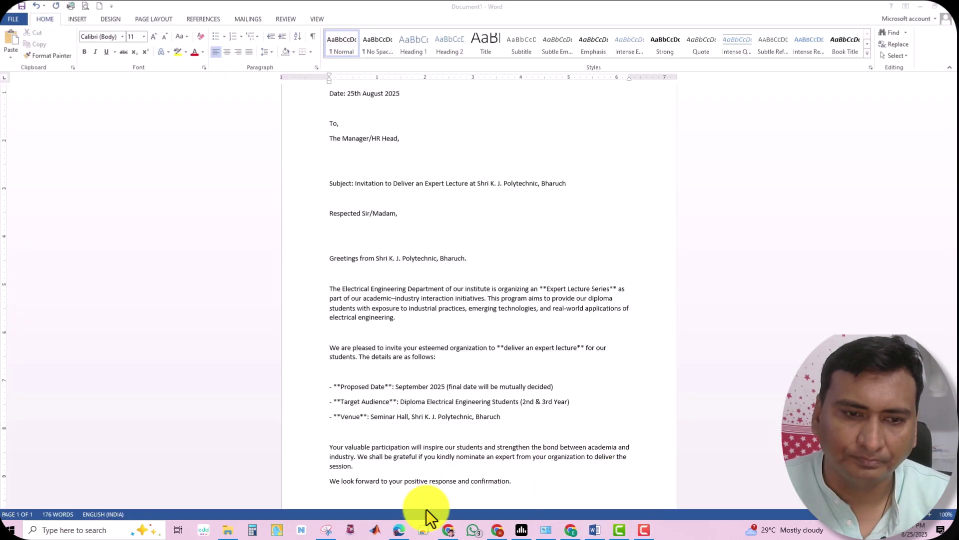
{"action": "left_click", "coordinate": [37, 529]}
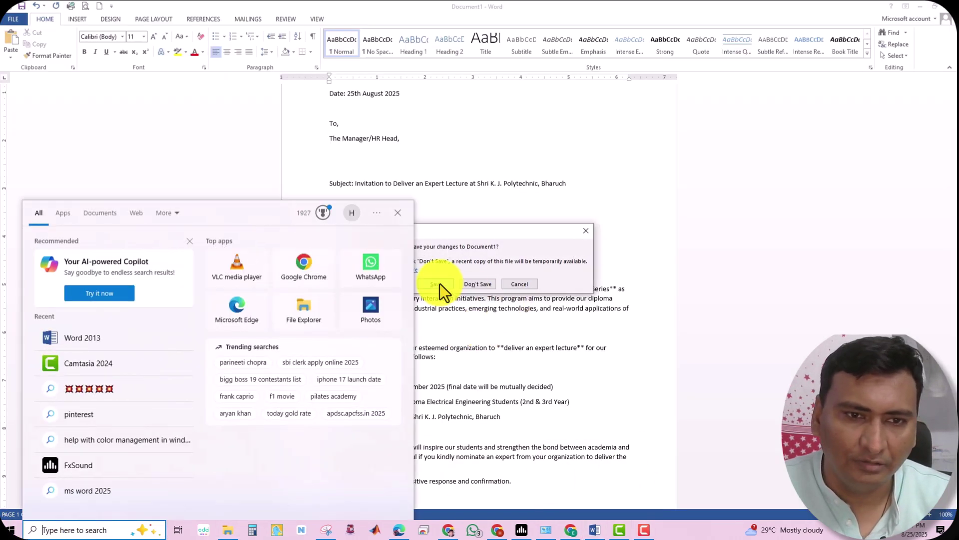
{"action": "left_click", "coordinate": [440, 283]}
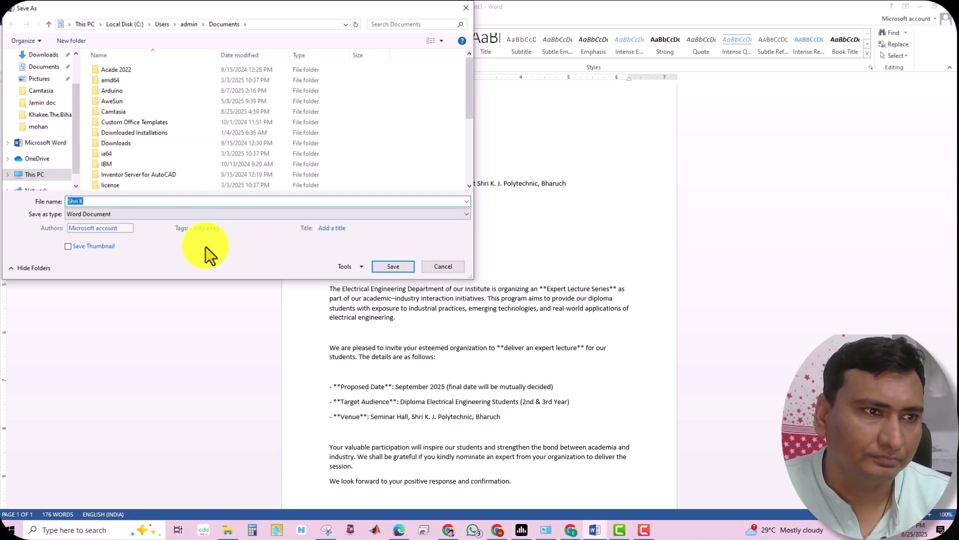
{"action": "left_click", "coordinate": [395, 267]}
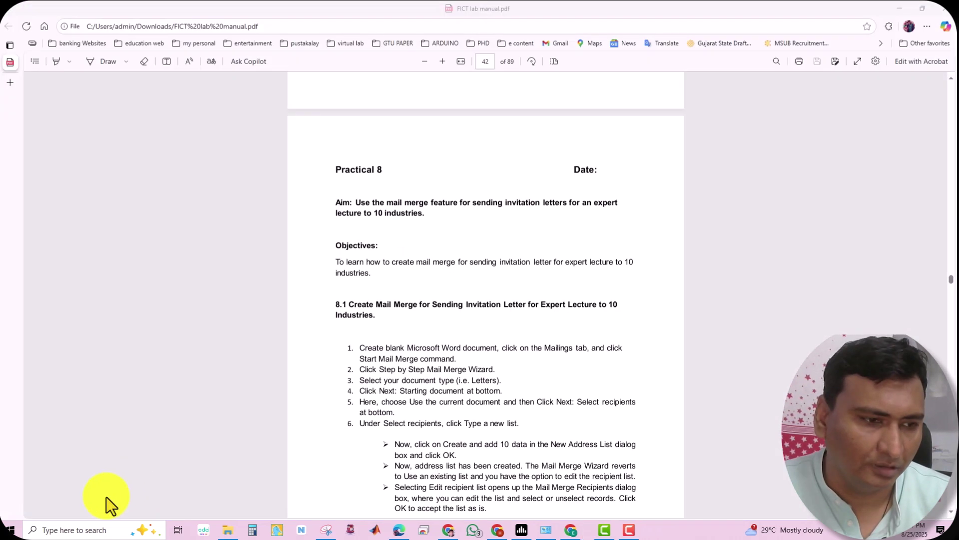
Relaunch Word 2013, reopen Shri K from Recent, and select the four sender address lines
{"action": "left_click", "coordinate": [65, 530]}
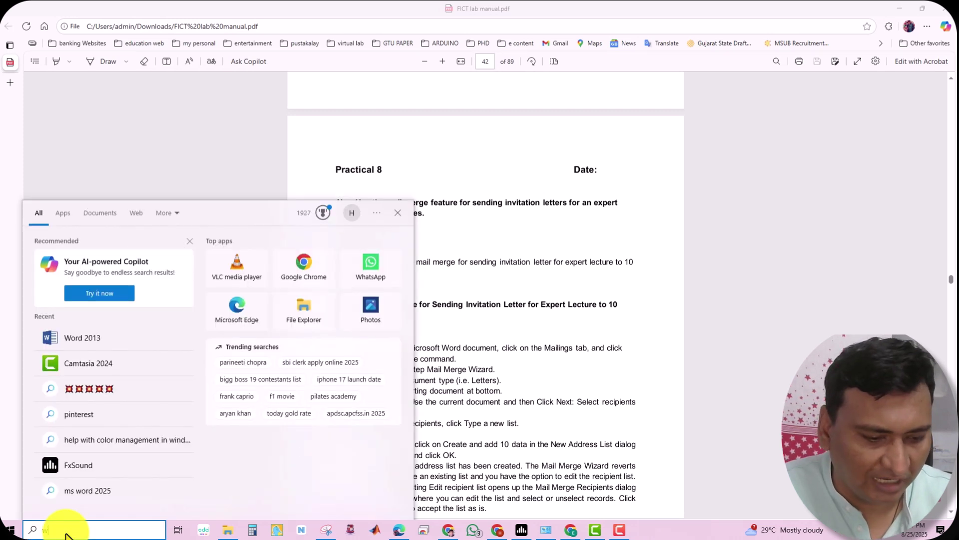
{"action": "type", "text": "word"}
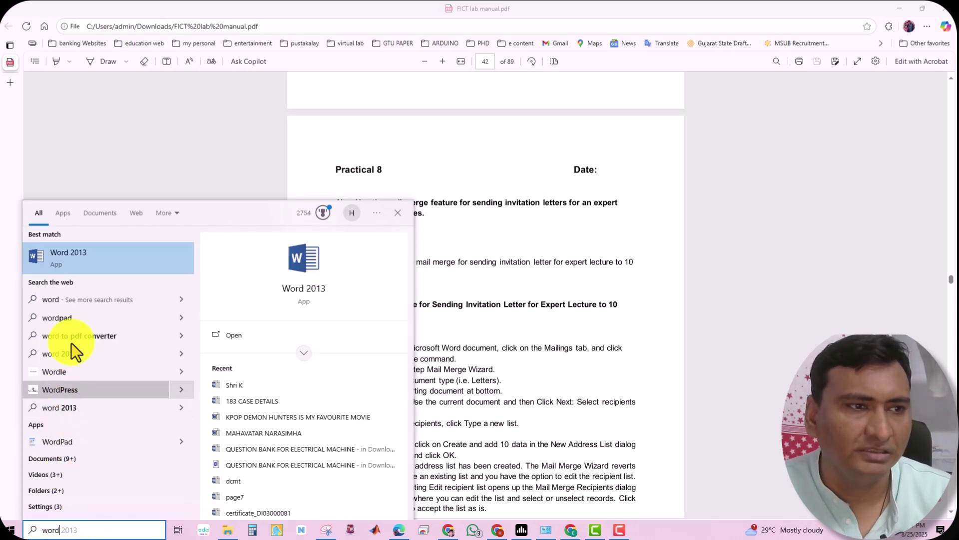
{"action": "left_click", "coordinate": [95, 256]}
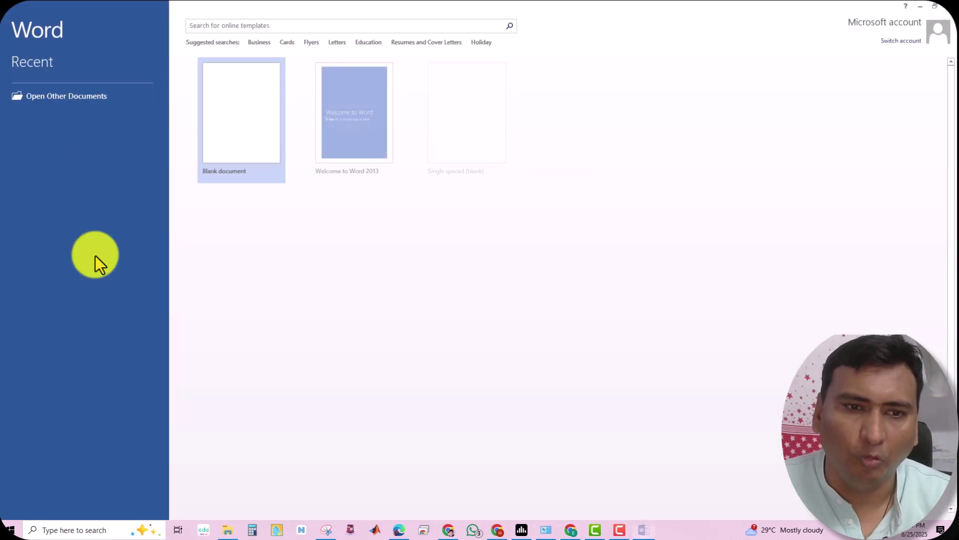
{"action": "left_click", "coordinate": [245, 86]}
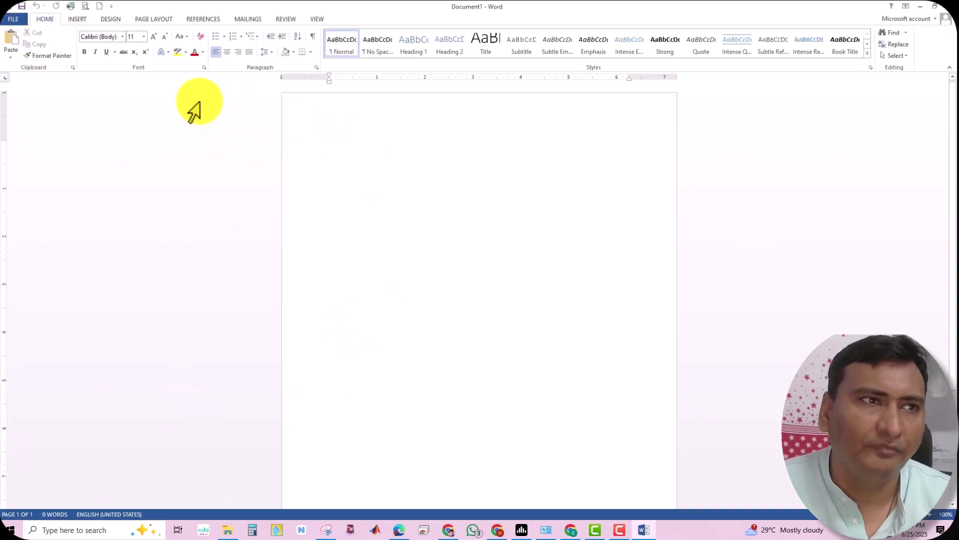
{"action": "left_click", "coordinate": [14, 19]}
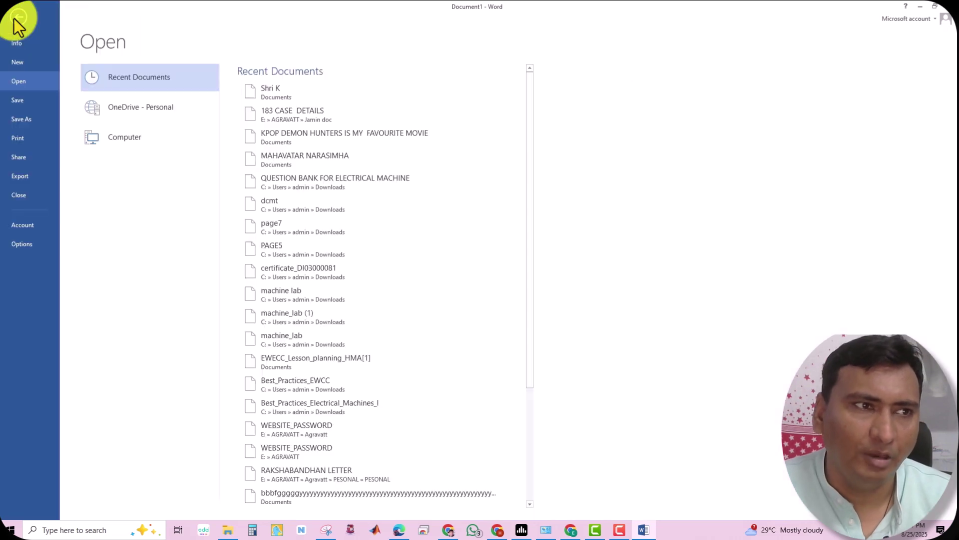
{"action": "left_click", "coordinate": [298, 88]}
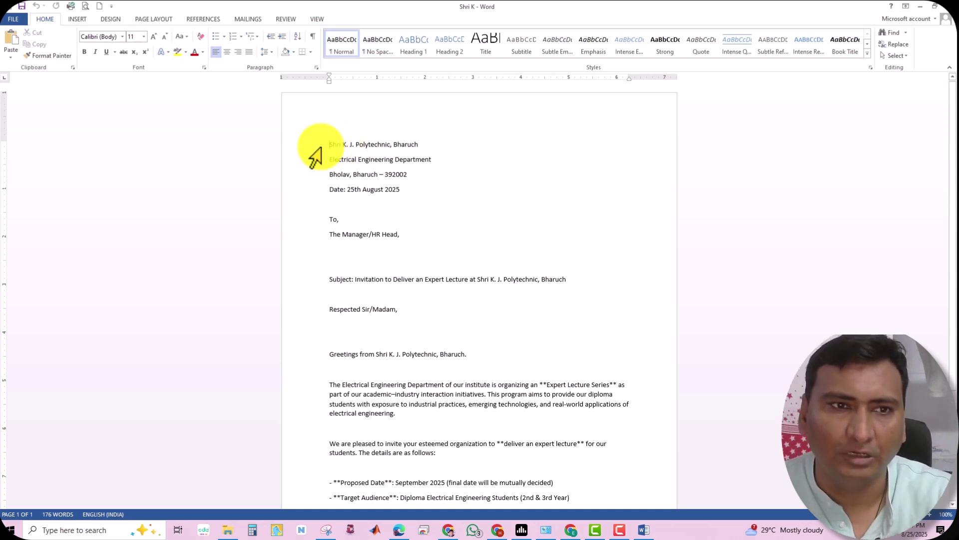
{"action": "left_click_drag", "start_coordinate": [332, 145], "coordinate": [403, 194]}
{"action": "left_click", "coordinate": [381, 234]}
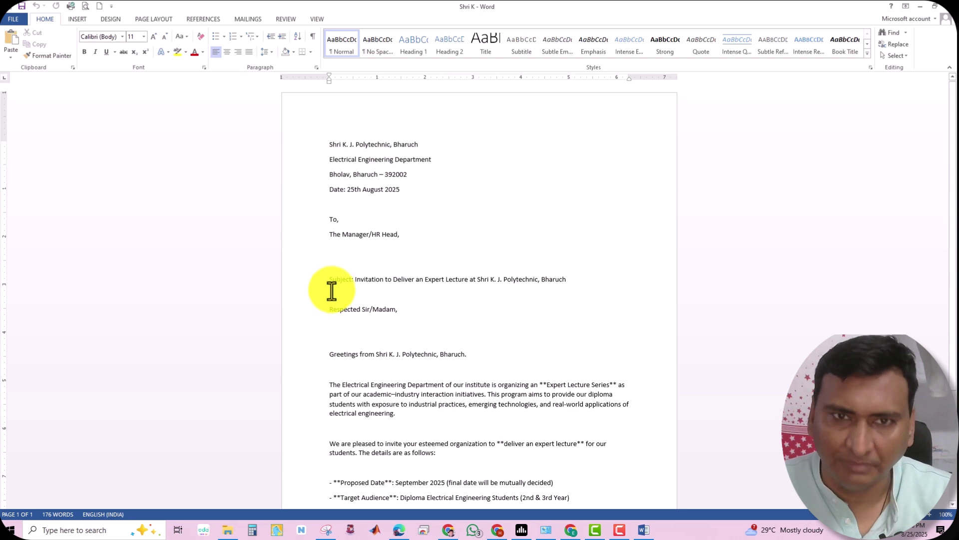
{"action": "left_click", "coordinate": [404, 311]}
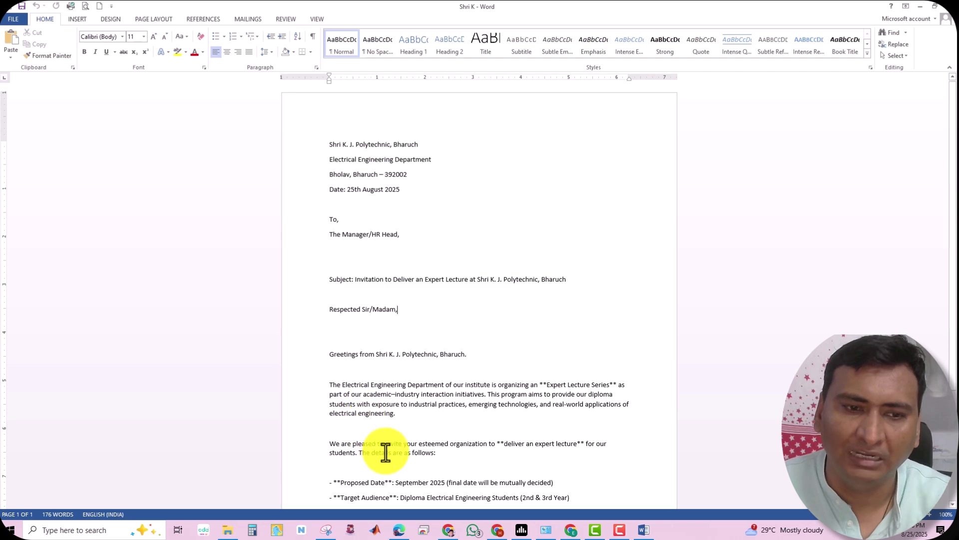
{"action": "scroll", "coordinate": [386, 452], "scroll_direction": "down", "scroll_amount": 1}
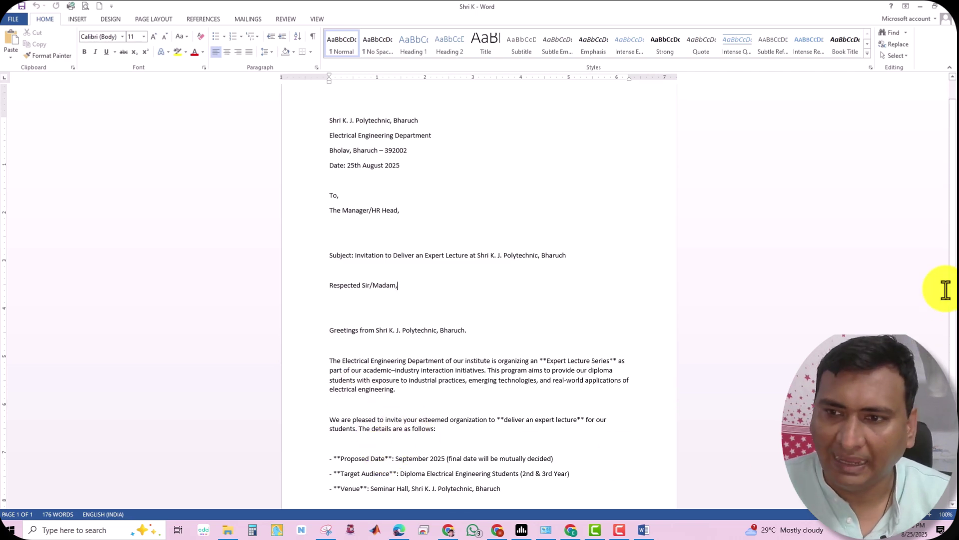
{"action": "scroll", "coordinate": [530, 379], "scroll_direction": "down", "scroll_amount": 3}
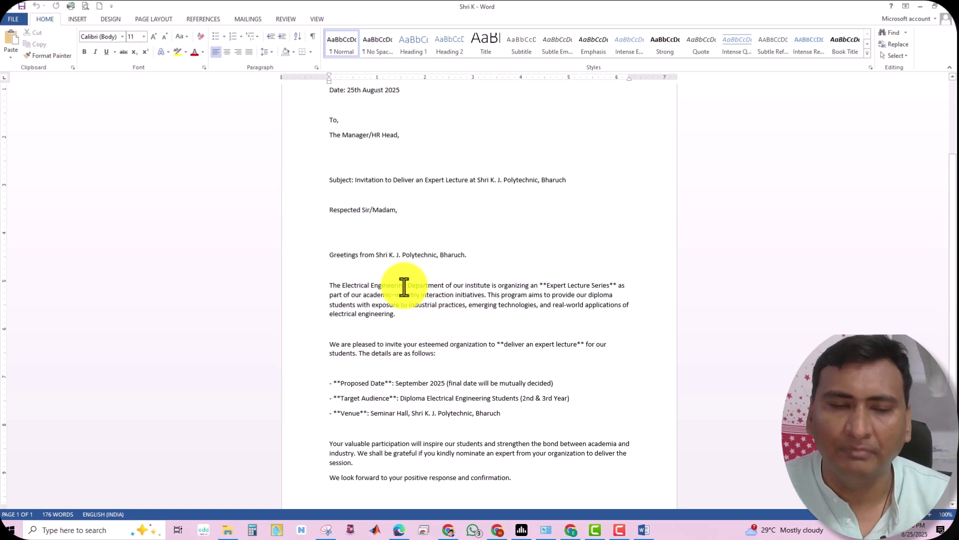
Start the Step-by-Step Mail Merge Wizard from MAILINGS with Letters as the document type
{"action": "left_click", "coordinate": [250, 19]}
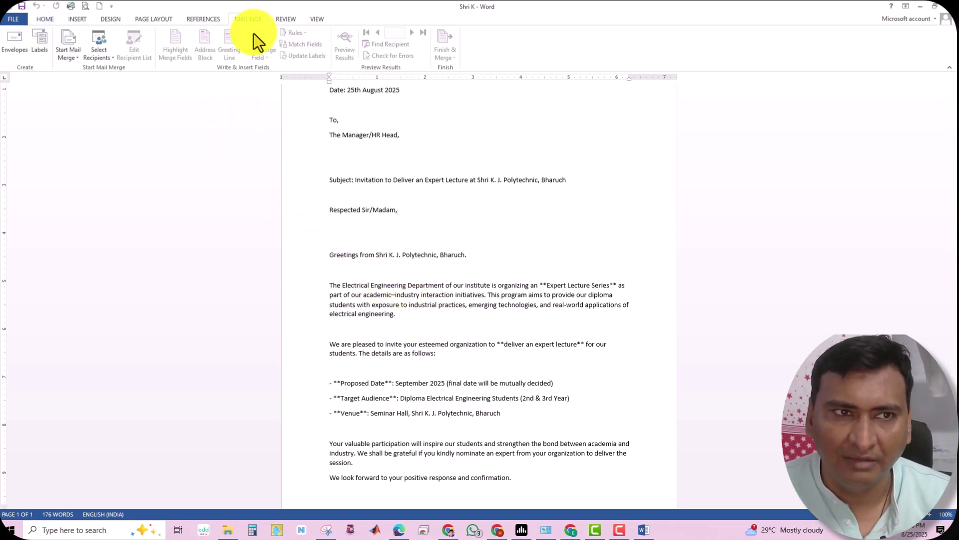
{"action": "left_click", "coordinate": [70, 40]}
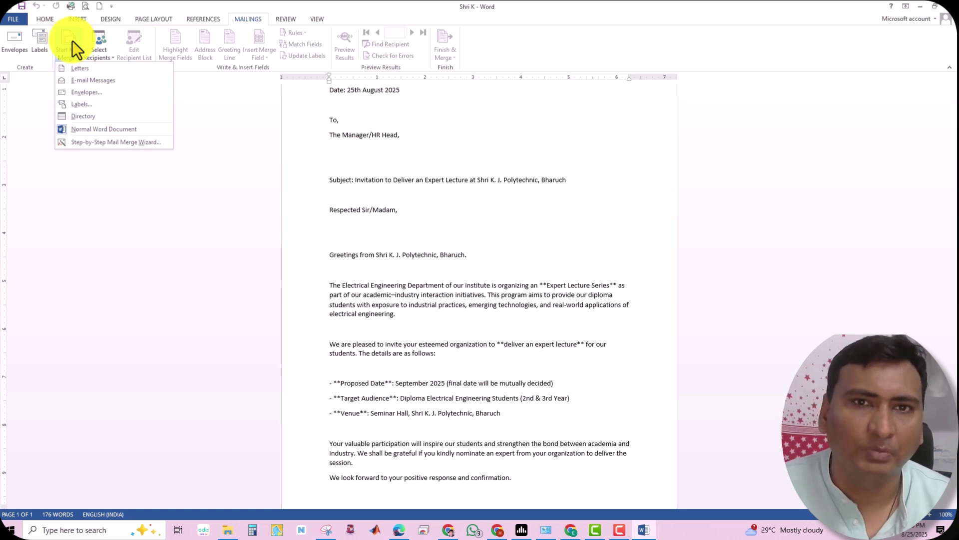
{"action": "left_click", "coordinate": [107, 142]}
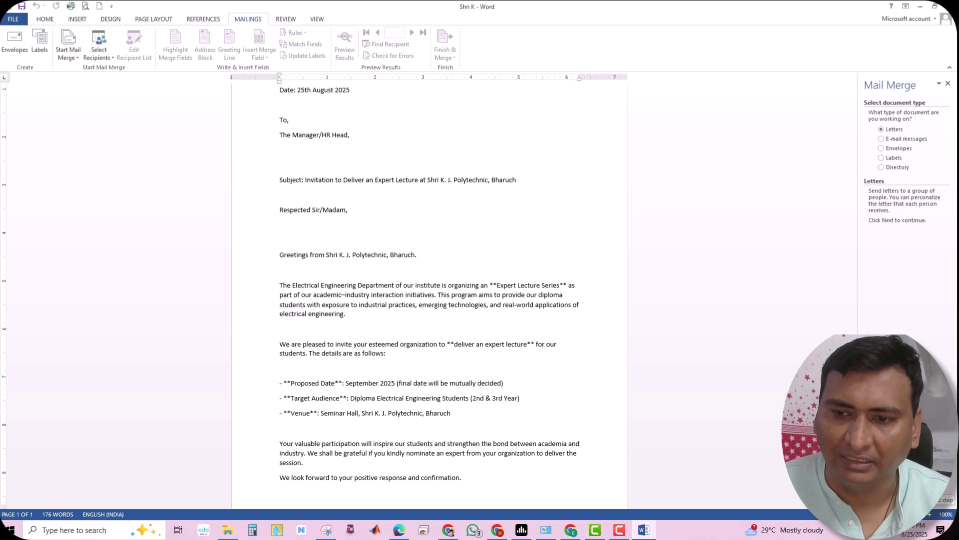
{"action": "left_click", "coordinate": [942, 500]}
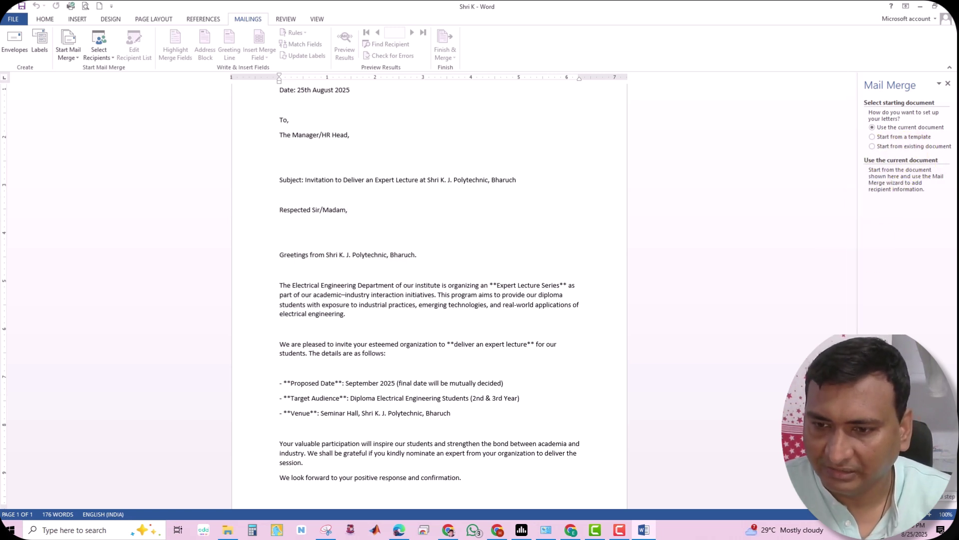
Keep the current Shri K letter as the starting document and create a new typed recipient list
{"action": "left_click", "coordinate": [907, 485]}
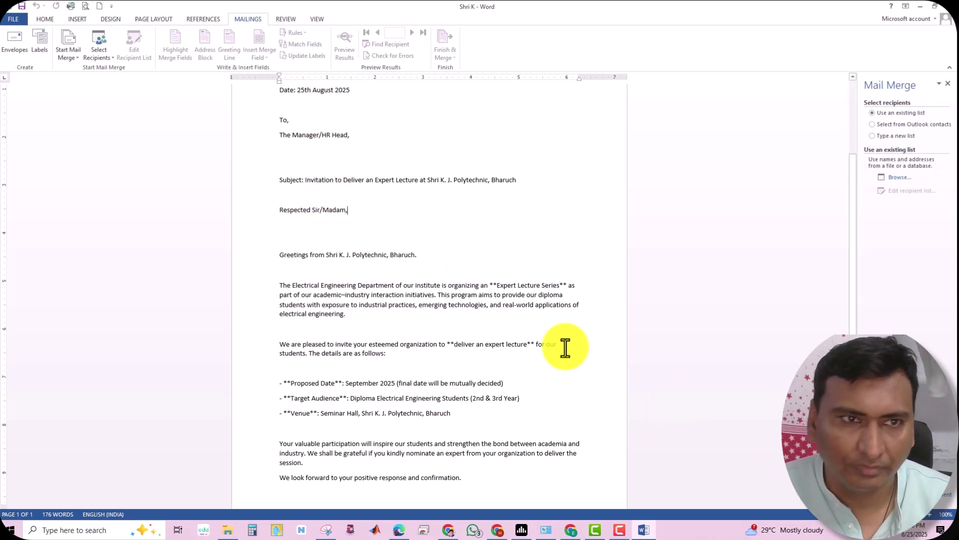
{"action": "scroll", "coordinate": [567, 349], "scroll_direction": "down", "scroll_amount": 1}
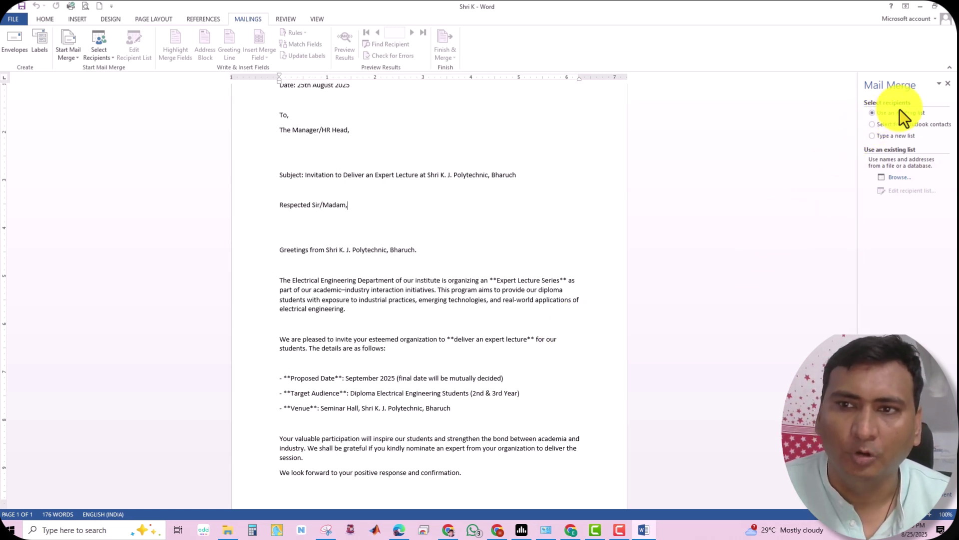
{"action": "left_click", "coordinate": [887, 137]}
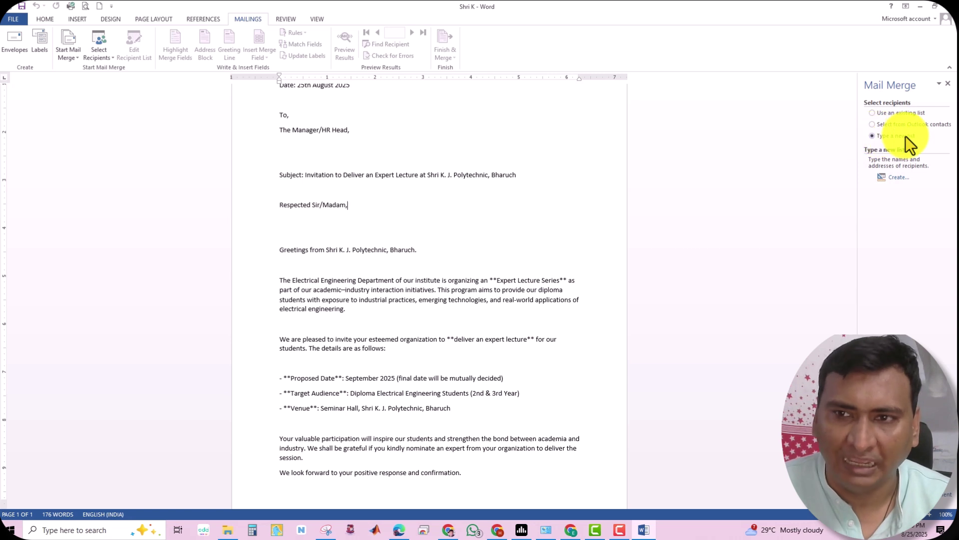
{"action": "left_click", "coordinate": [898, 179]}
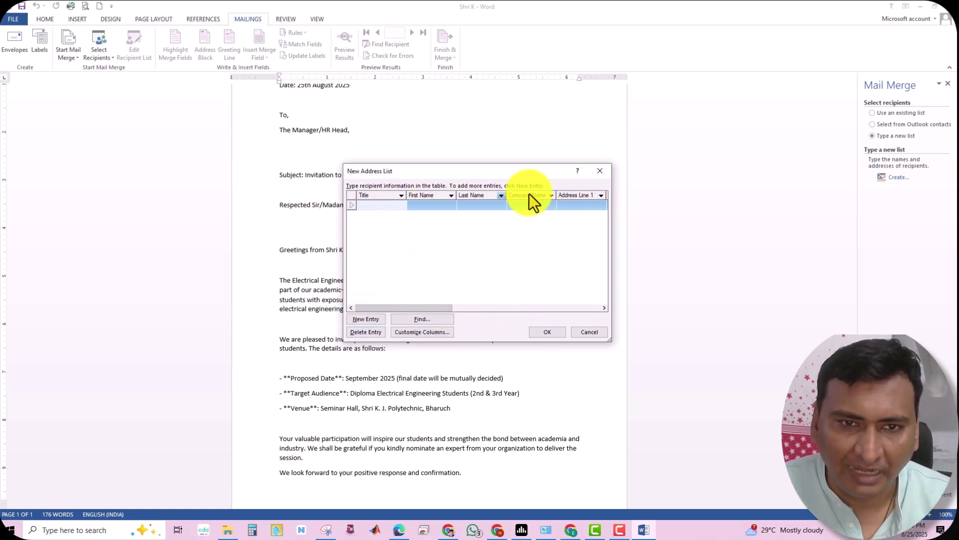
In Customize Columns, delete the Title, Address Line 1 and Address Line 2 fields
{"action": "left_click", "coordinate": [419, 331]}
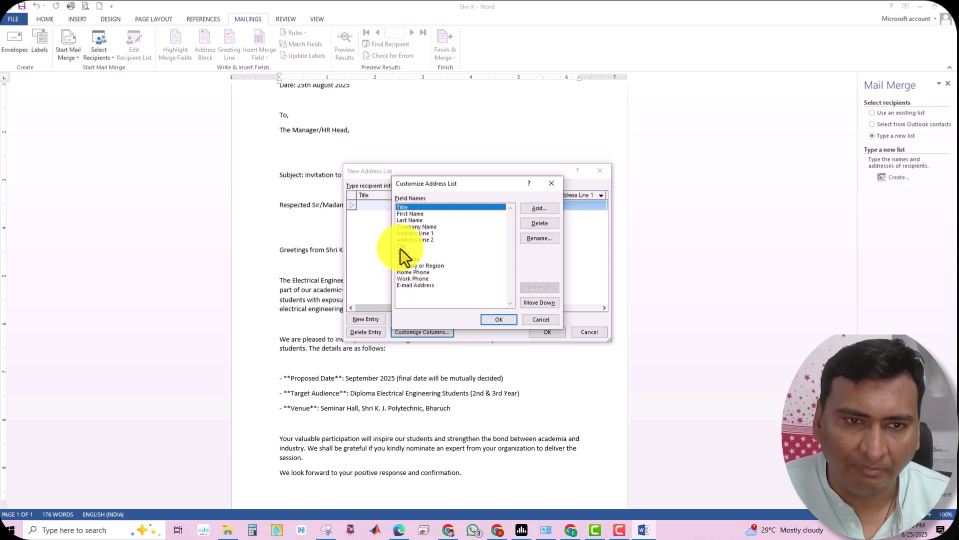
{"action": "left_click", "coordinate": [539, 222]}
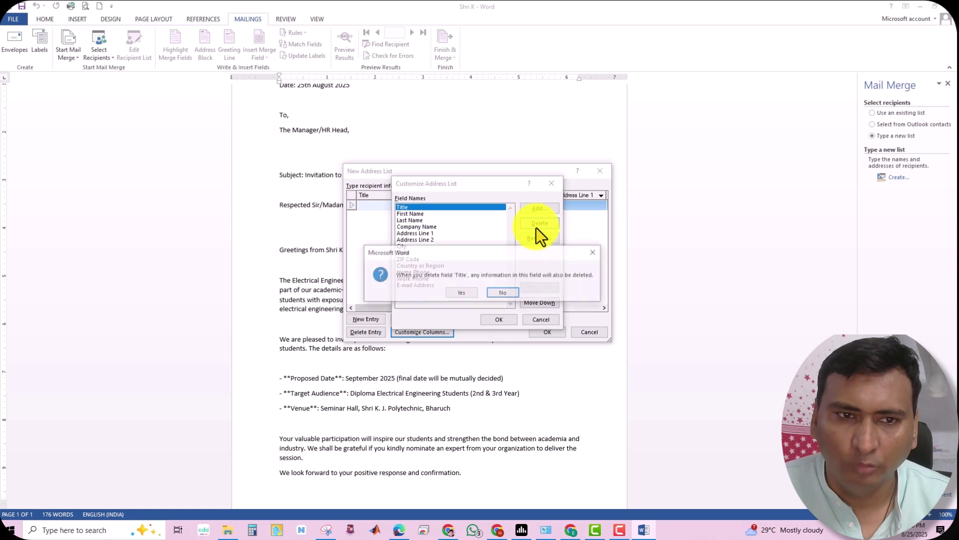
{"action": "left_click", "coordinate": [464, 293]}
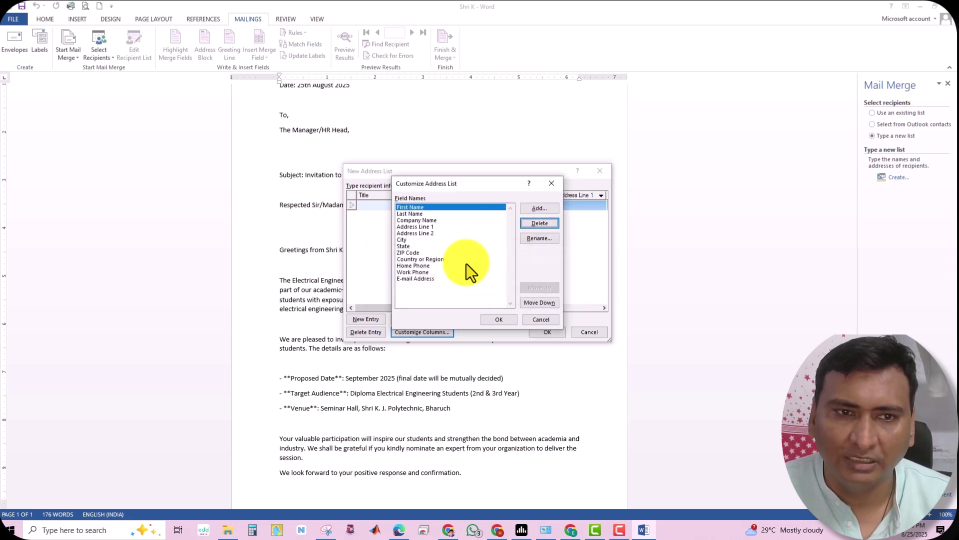
{"action": "left_click", "coordinate": [418, 214]}
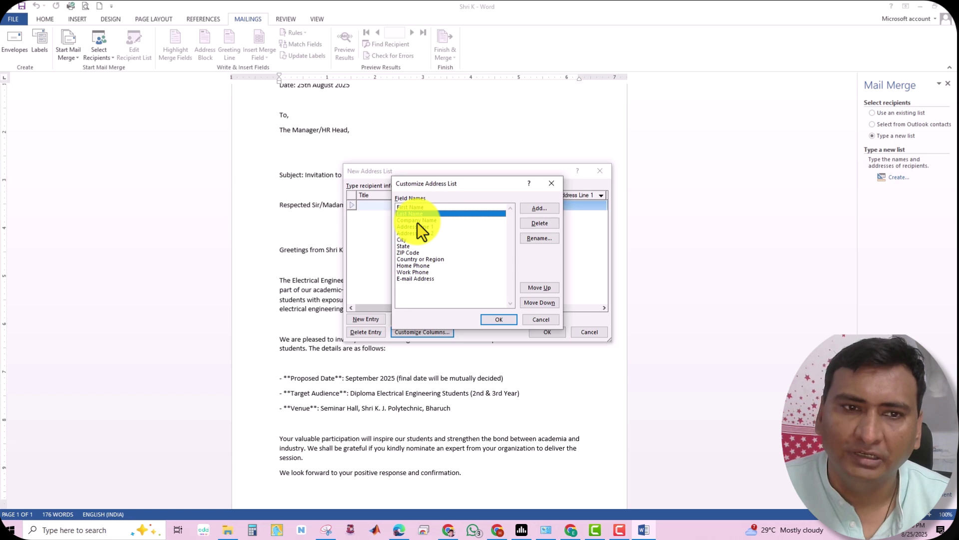
{"action": "left_click", "coordinate": [418, 222]}
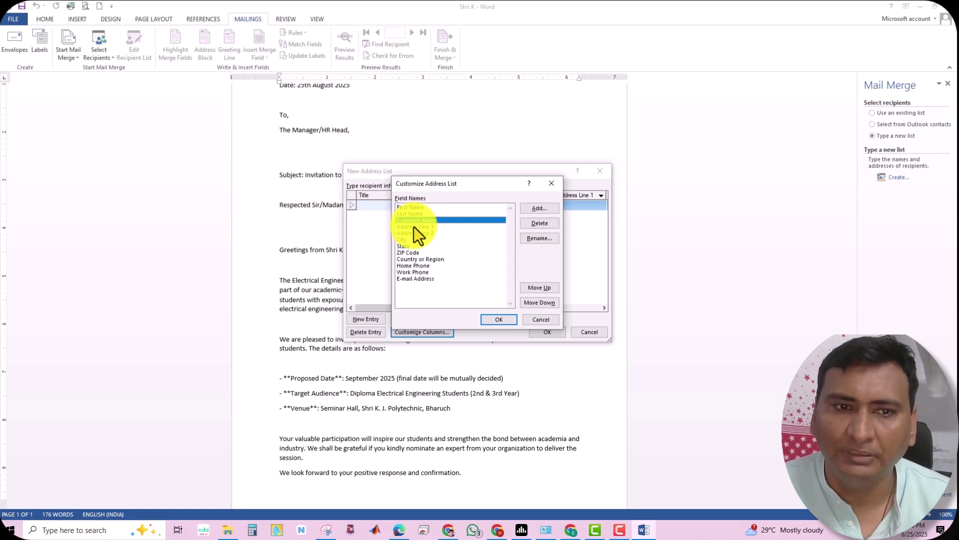
{"action": "left_click", "coordinate": [414, 227]}
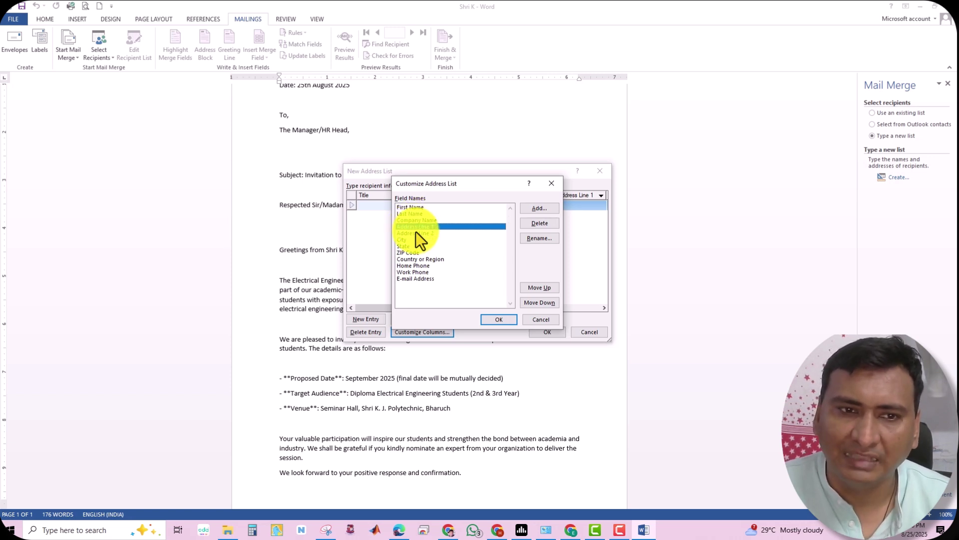
{"action": "left_click", "coordinate": [540, 223]}
{"action": "left_click", "coordinate": [459, 292]}
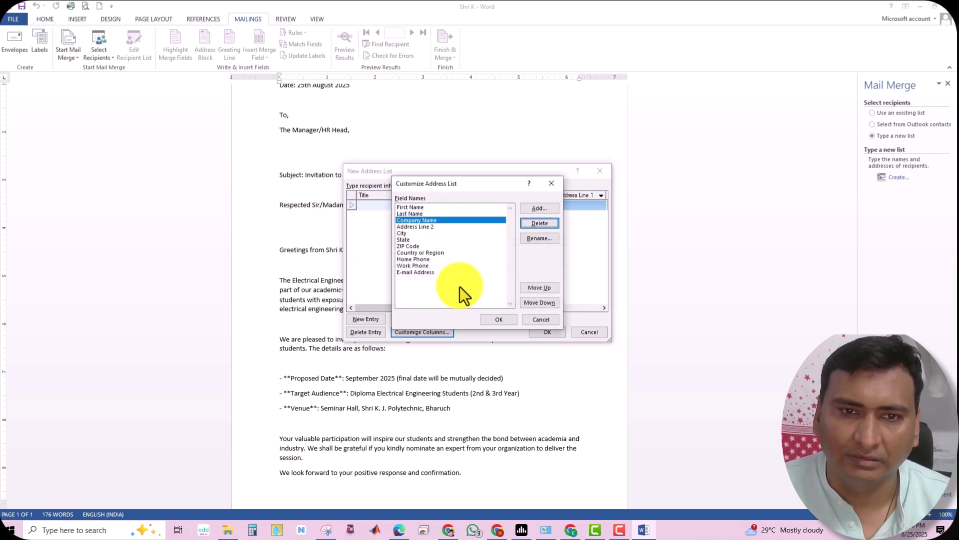
{"action": "left_click", "coordinate": [440, 226]}
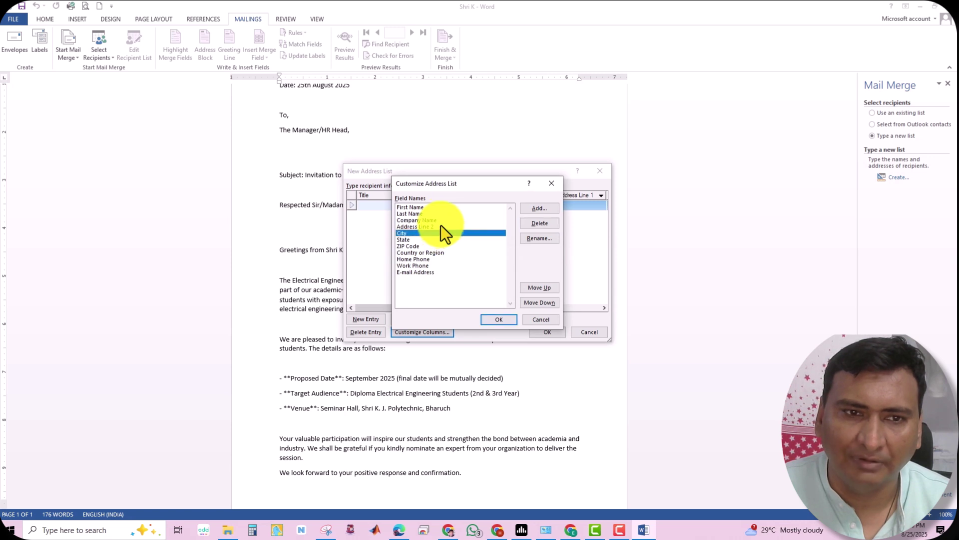
{"action": "left_click", "coordinate": [549, 226]}
{"action": "left_click", "coordinate": [469, 293]}
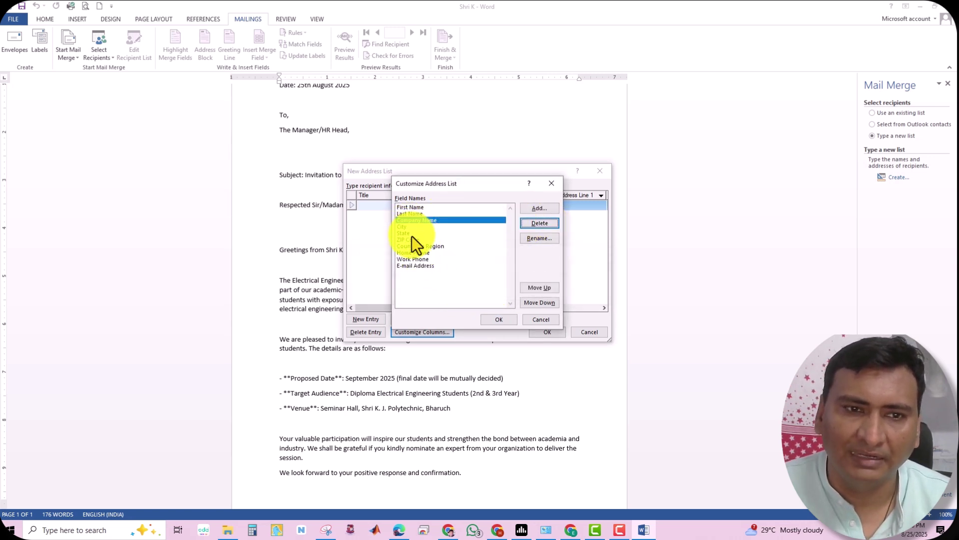
Delete the State, ZIP Code and Country or Region fields
{"action": "left_click", "coordinate": [421, 233]}
{"action": "left_click", "coordinate": [542, 221]}
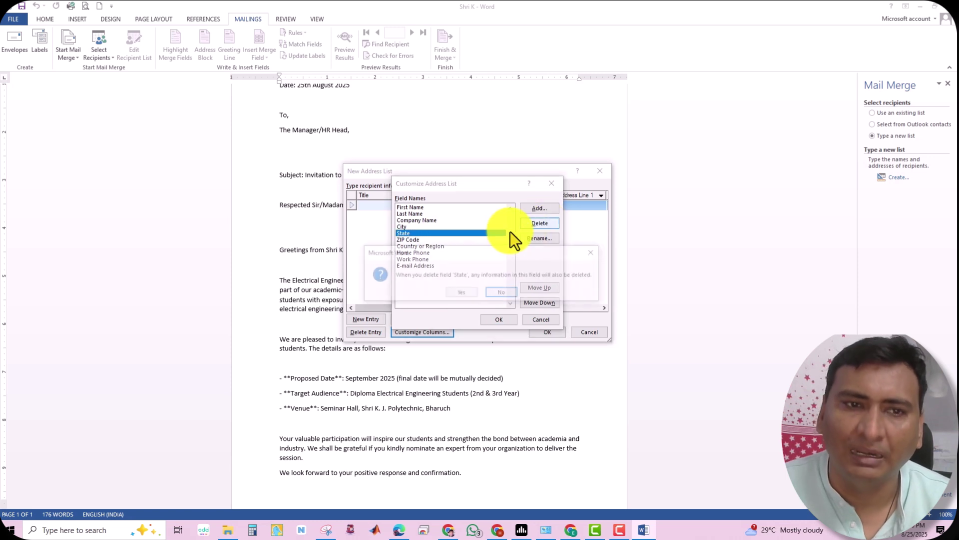
{"action": "left_click", "coordinate": [463, 289]}
{"action": "left_click", "coordinate": [421, 229]}
{"action": "left_click", "coordinate": [416, 232]}
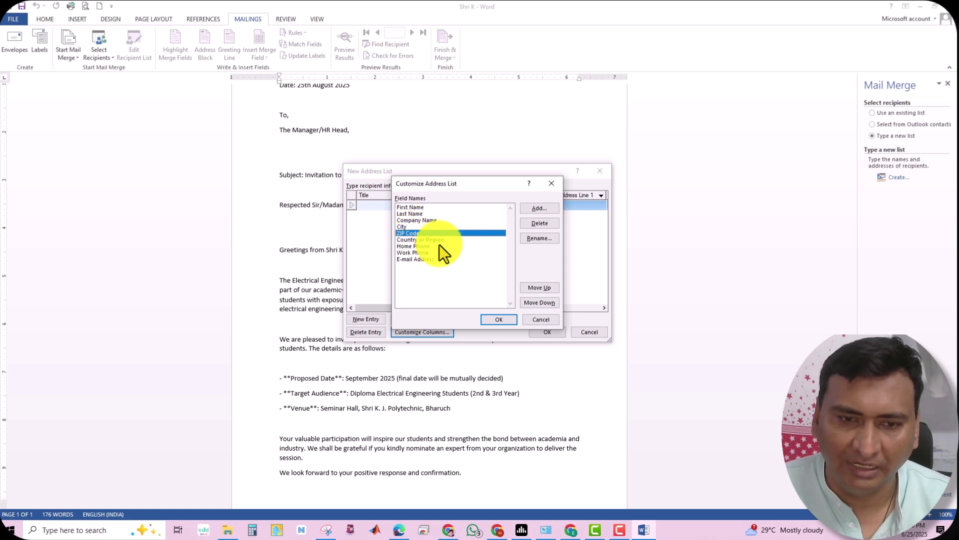
{"action": "left_click", "coordinate": [535, 225]}
{"action": "left_click", "coordinate": [457, 295]}
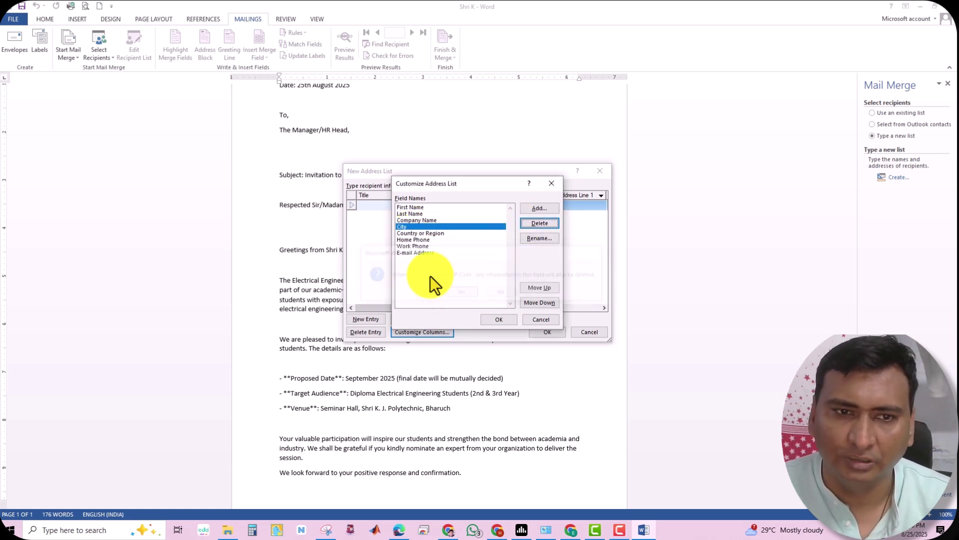
{"action": "left_click", "coordinate": [406, 232]}
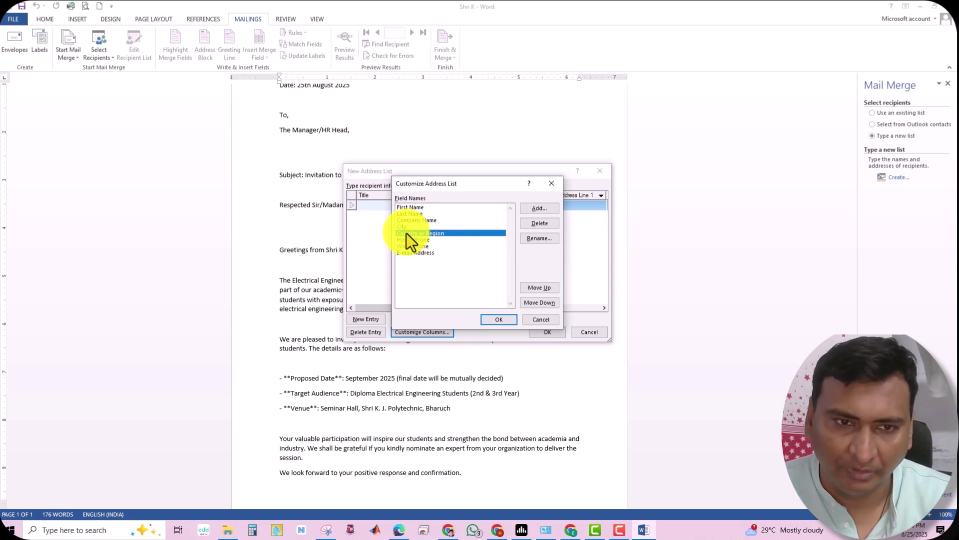
{"action": "key", "text": "Down"}
{"action": "key", "text": "Down"}
{"action": "left_click", "coordinate": [412, 233]}
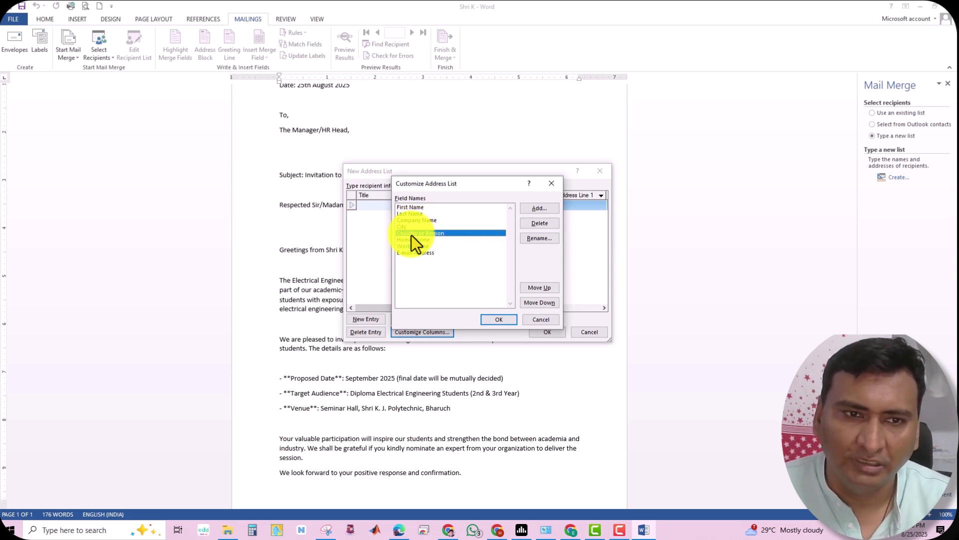
{"action": "left_click", "coordinate": [530, 222]}
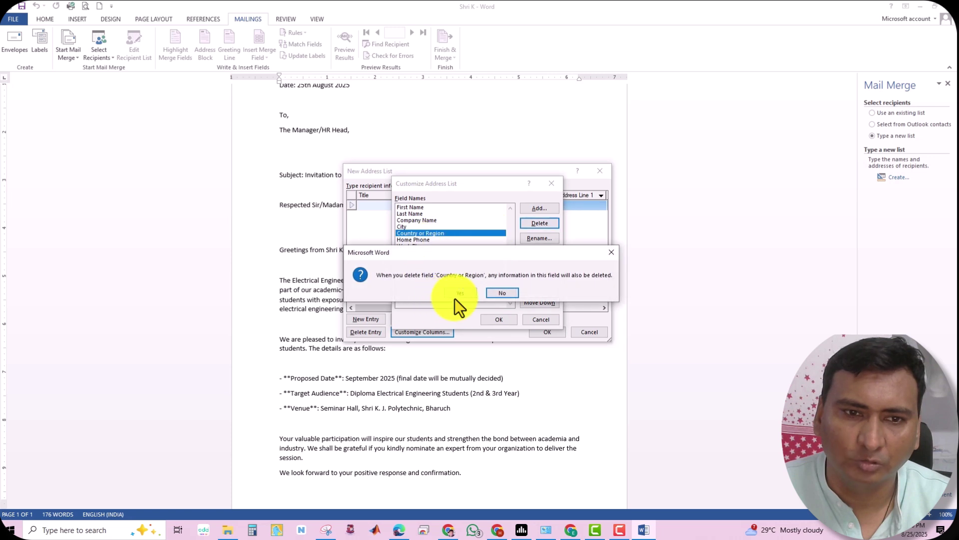
{"action": "left_click", "coordinate": [457, 295]}
Delete Home Phone, Work Phone and E-mail Address, keeping First Name, Last Name, Company Name, City
{"action": "left_click", "coordinate": [415, 238]}
{"action": "left_click", "coordinate": [418, 232]}
{"action": "left_click", "coordinate": [531, 223]}
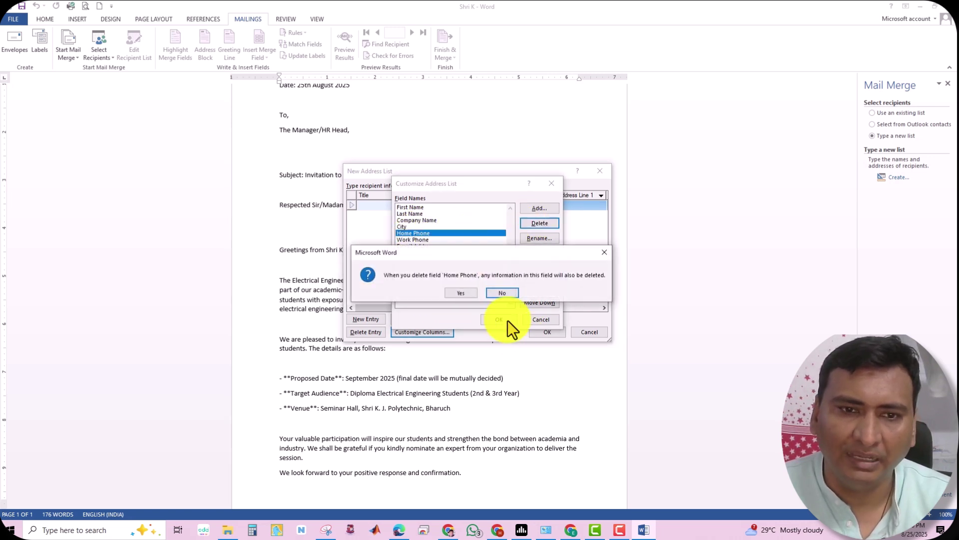
{"action": "left_click", "coordinate": [460, 294]}
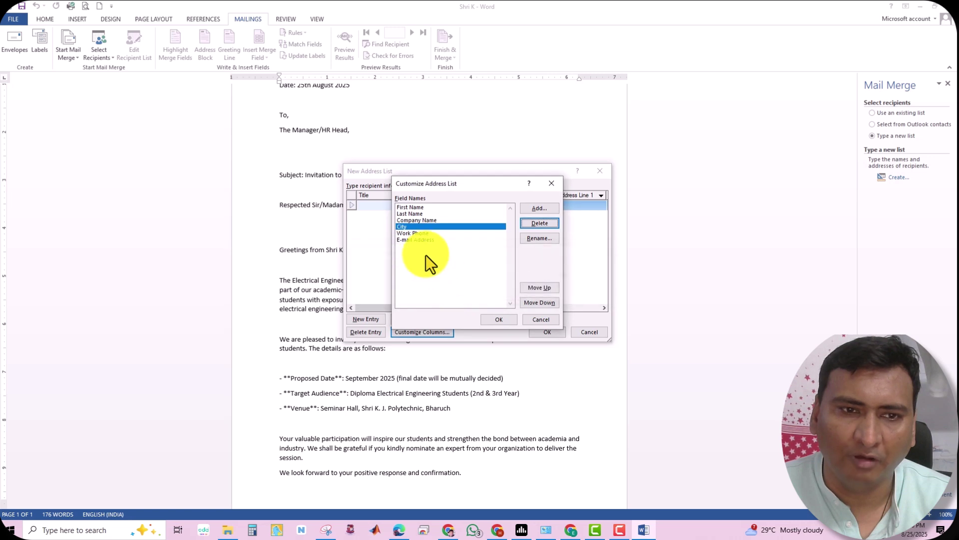
{"action": "left_click", "coordinate": [538, 222]}
{"action": "left_click", "coordinate": [460, 294]}
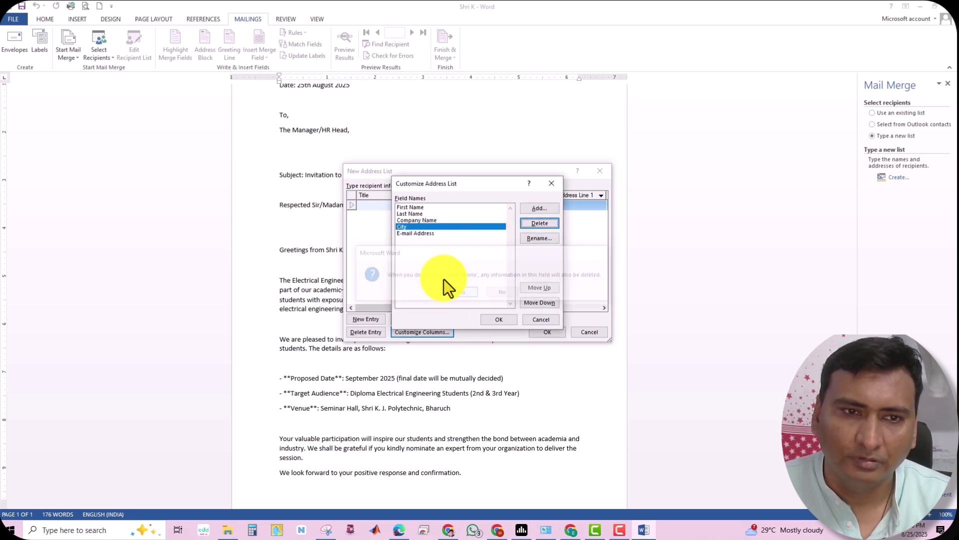
{"action": "left_click", "coordinate": [421, 233]}
{"action": "left_click", "coordinate": [527, 224]}
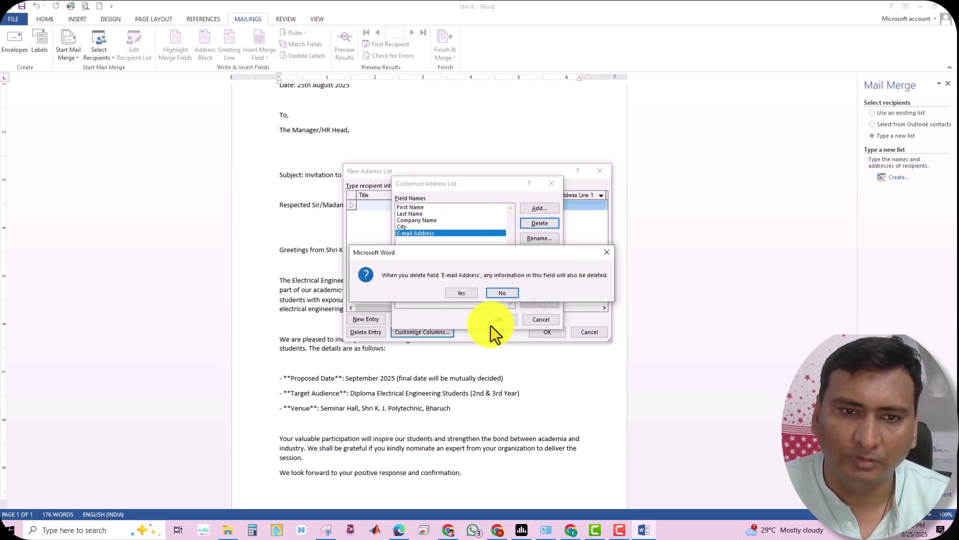
{"action": "left_click", "coordinate": [449, 292]}
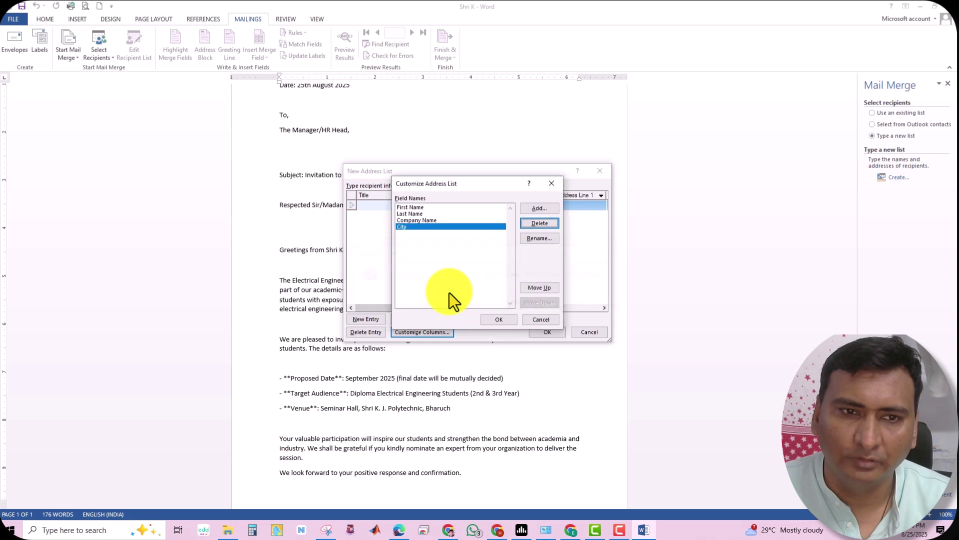
{"action": "left_click", "coordinate": [490, 322]}
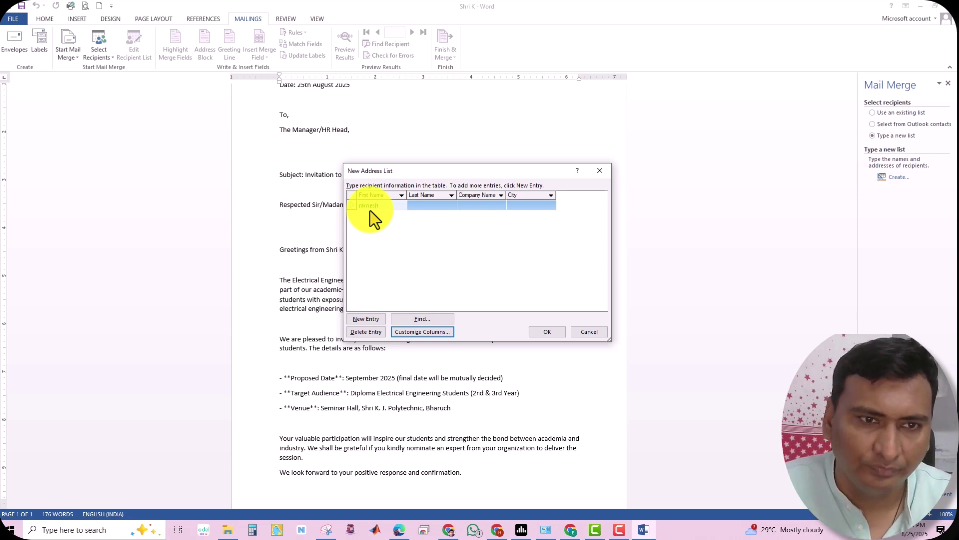
Complete the first recipient at HP and add a second recipient at LNT in VADODARA
{"action": "left_click", "coordinate": [432, 208]}
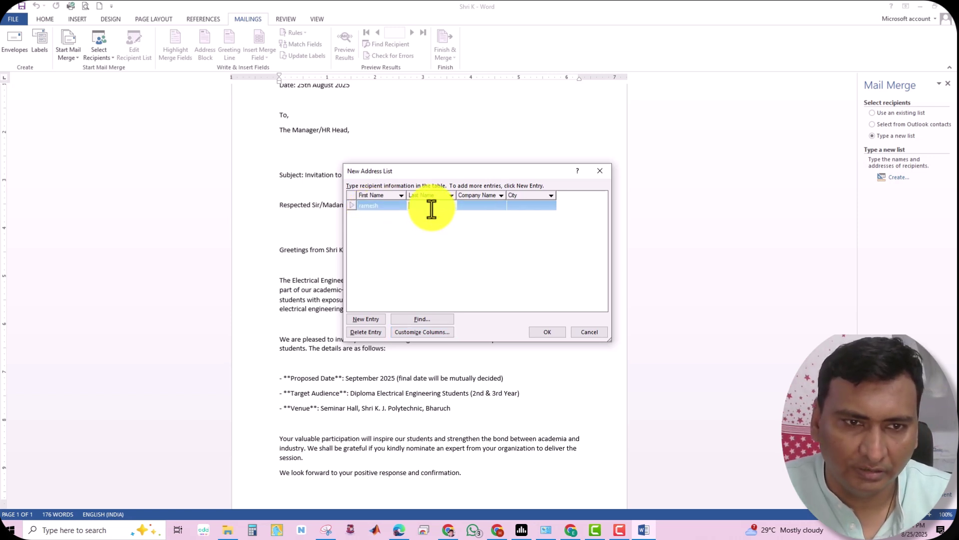
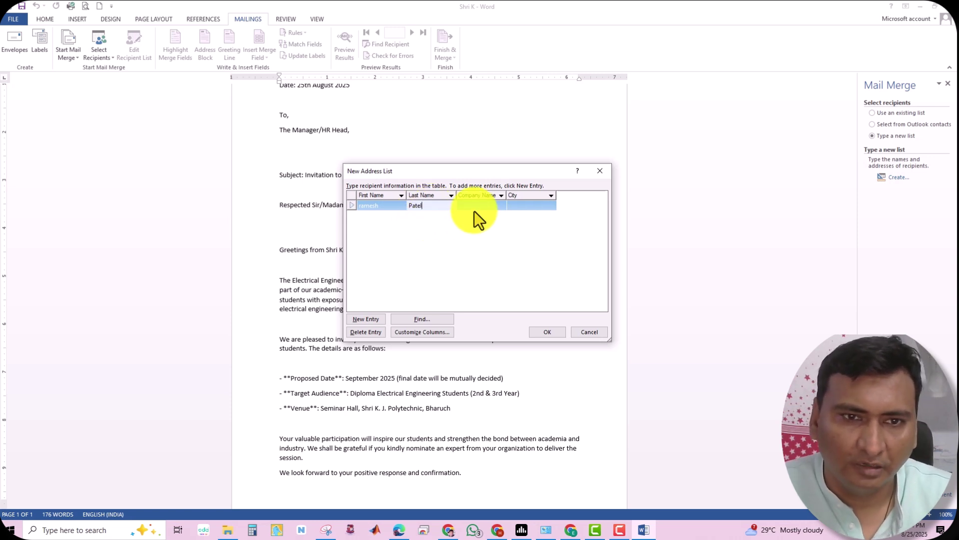
{"action": "left_click", "coordinate": [474, 207]}
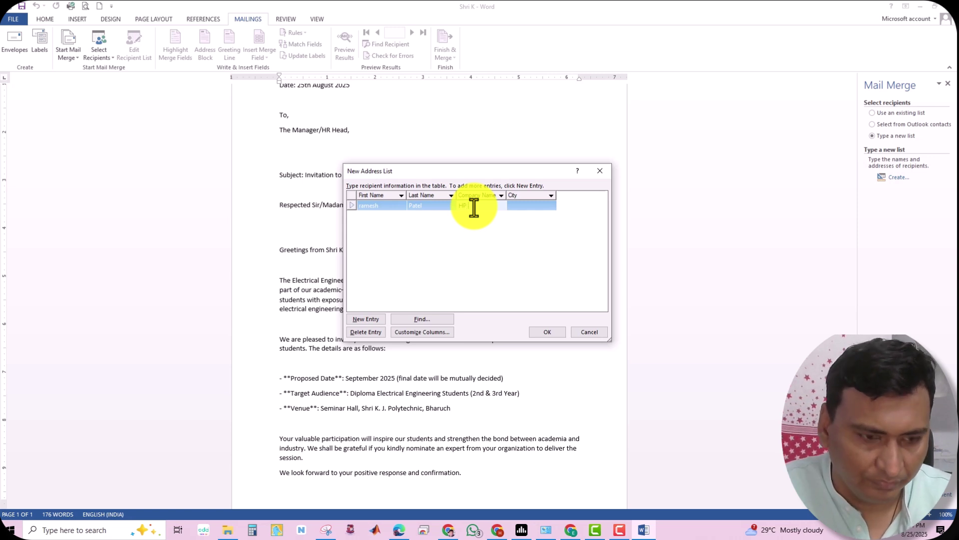
{"action": "key", "text": "Tab"}
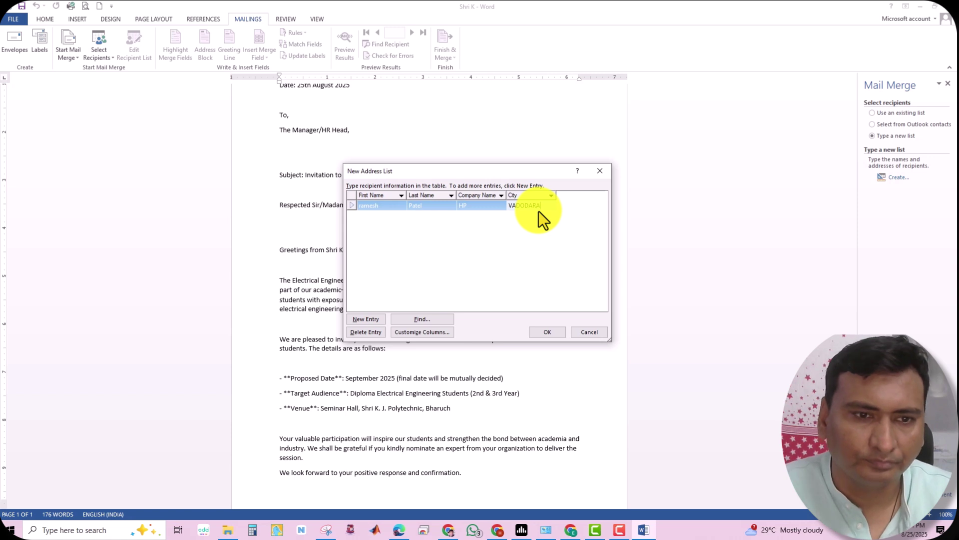
{"action": "left_click", "coordinate": [365, 320]}
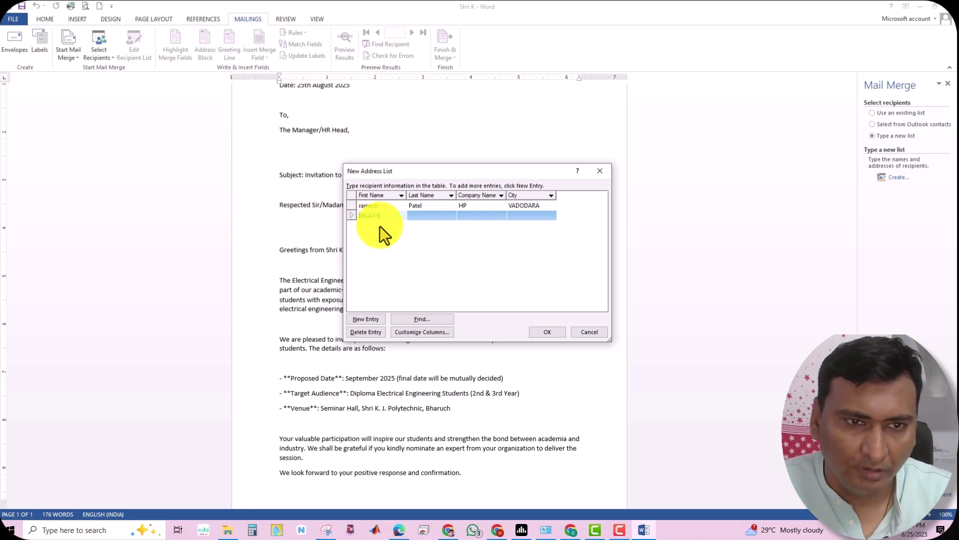
{"action": "left_click", "coordinate": [427, 217]}
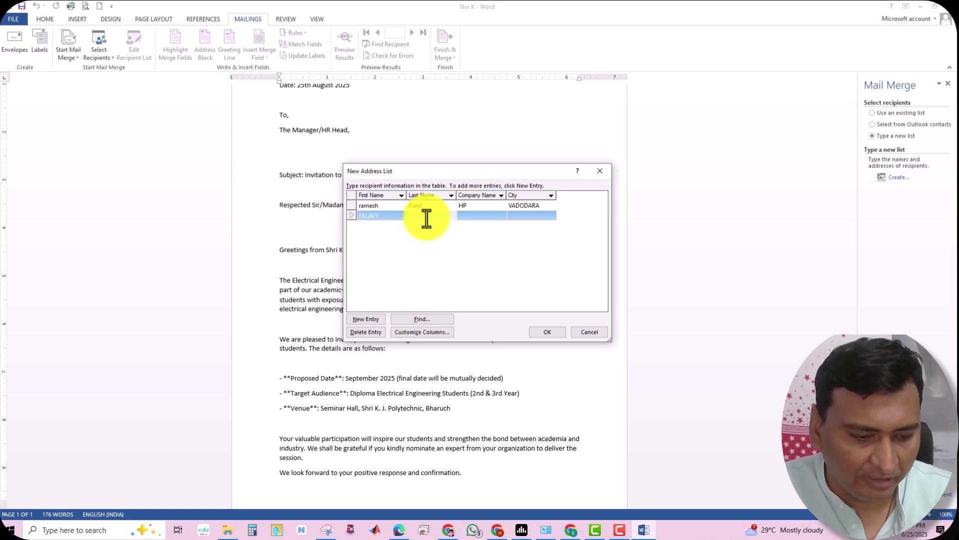
{"action": "type", "text": "VYAs"}
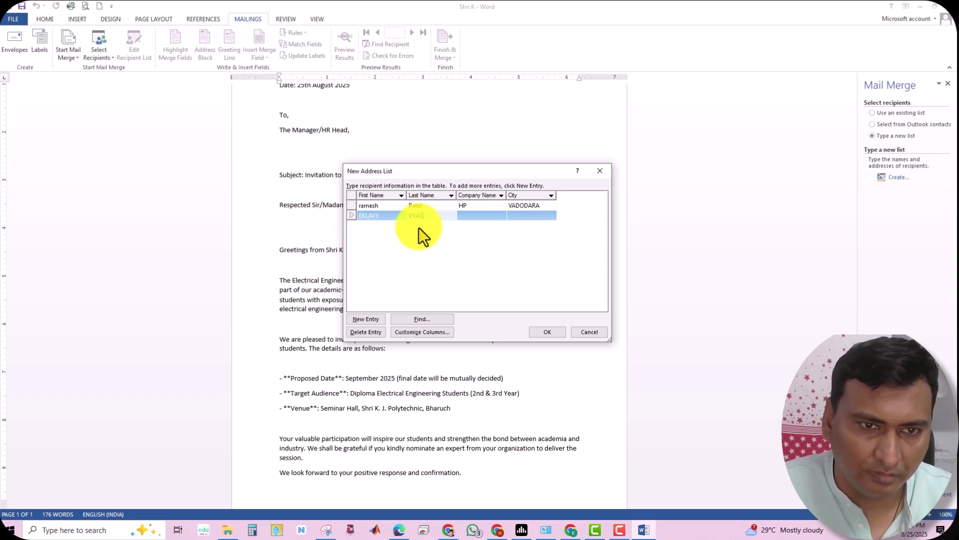
{"action": "left_click", "coordinate": [475, 218]}
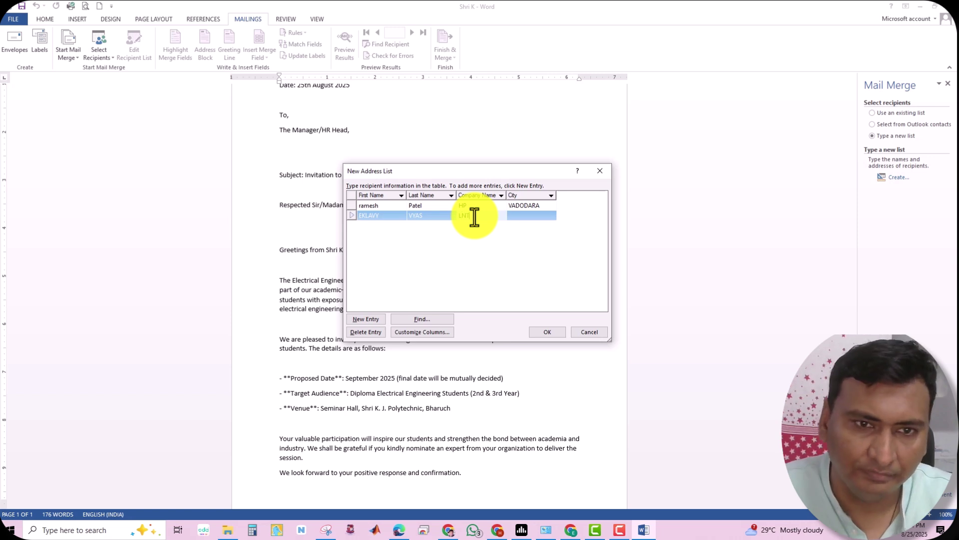
{"action": "left_click", "coordinate": [517, 215]}
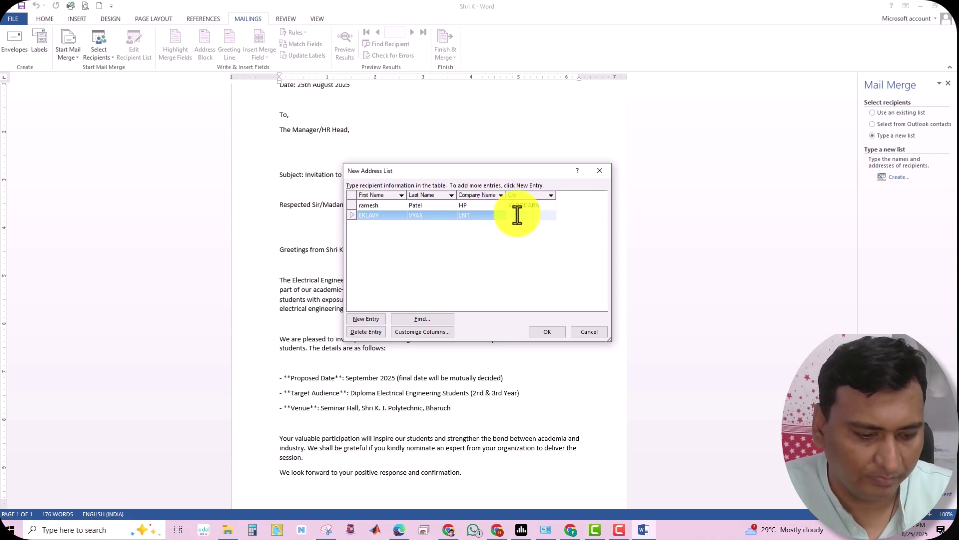
{"action": "type", "text": "VADODARA"}
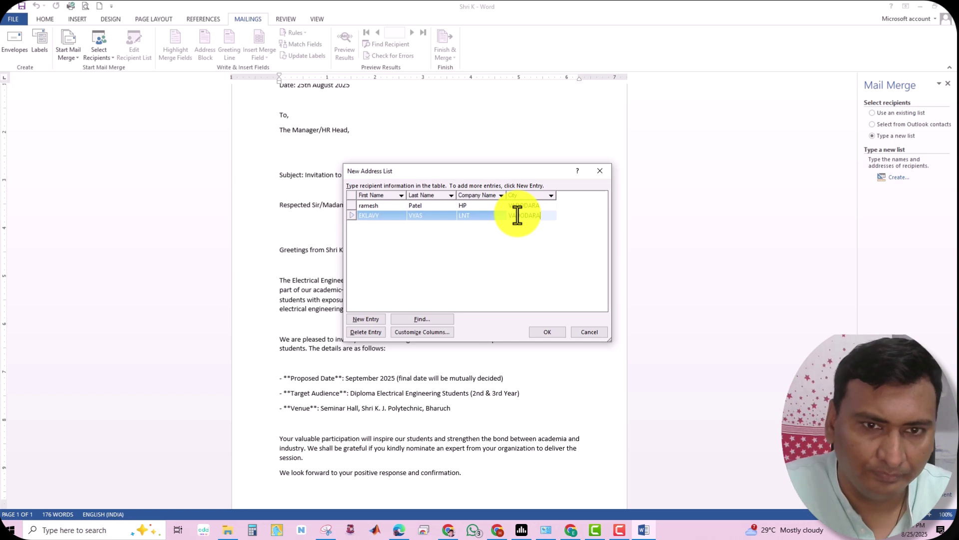
Add a third recipient's first and last name, company IOCL and city BHARUCH
{"action": "left_click", "coordinate": [370, 322]}
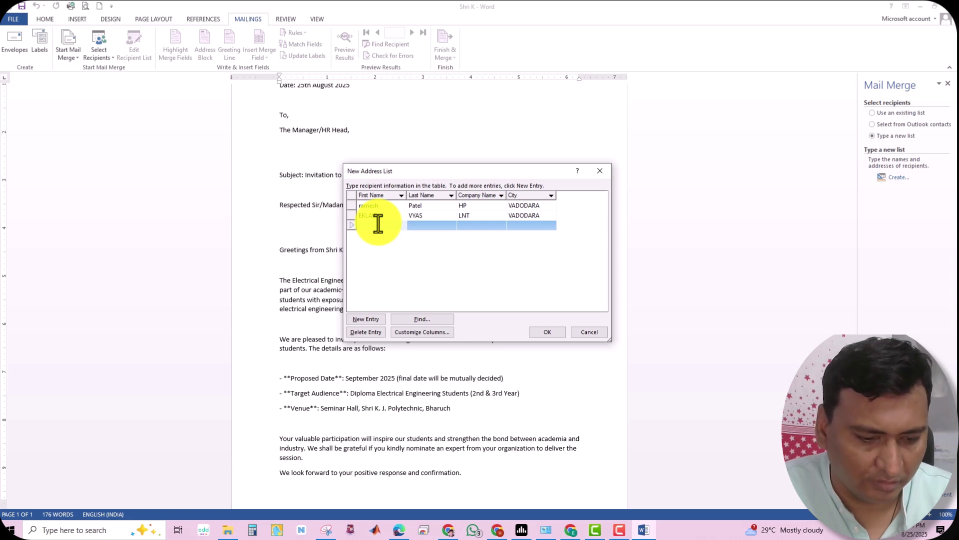
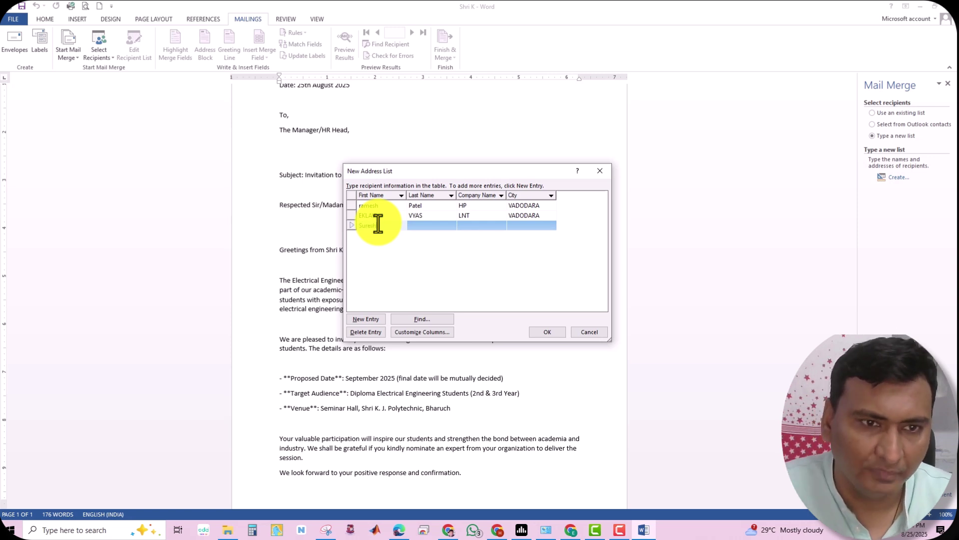
{"action": "left_click", "coordinate": [421, 225]}
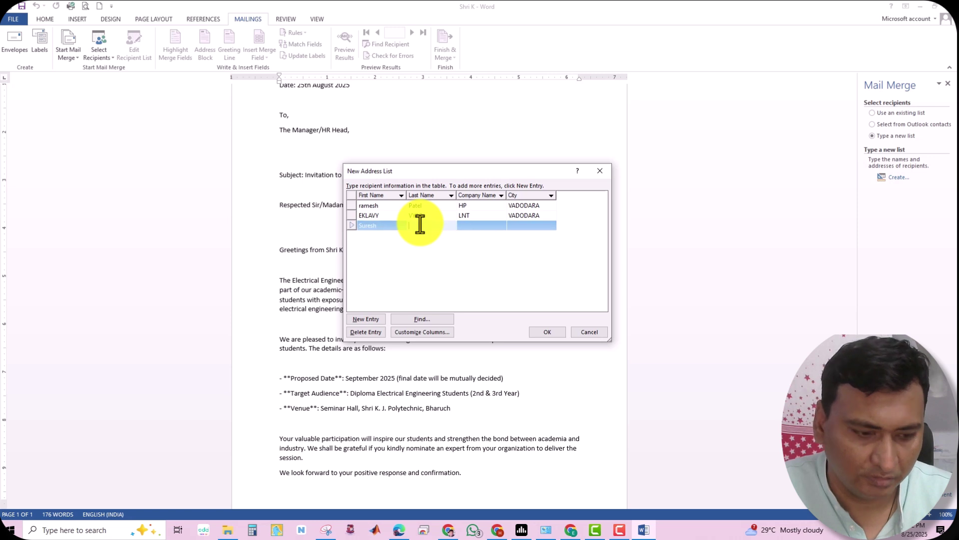
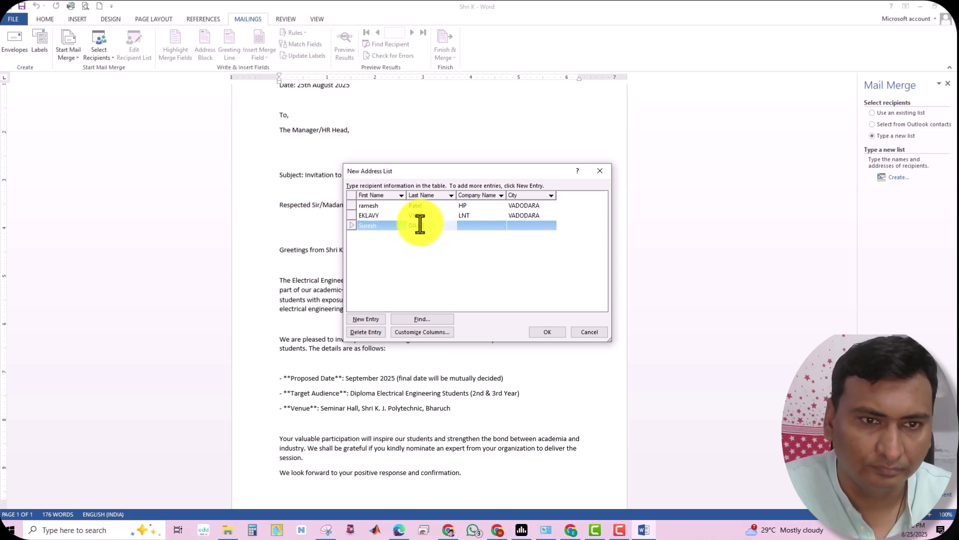
{"action": "left_click", "coordinate": [460, 225]}
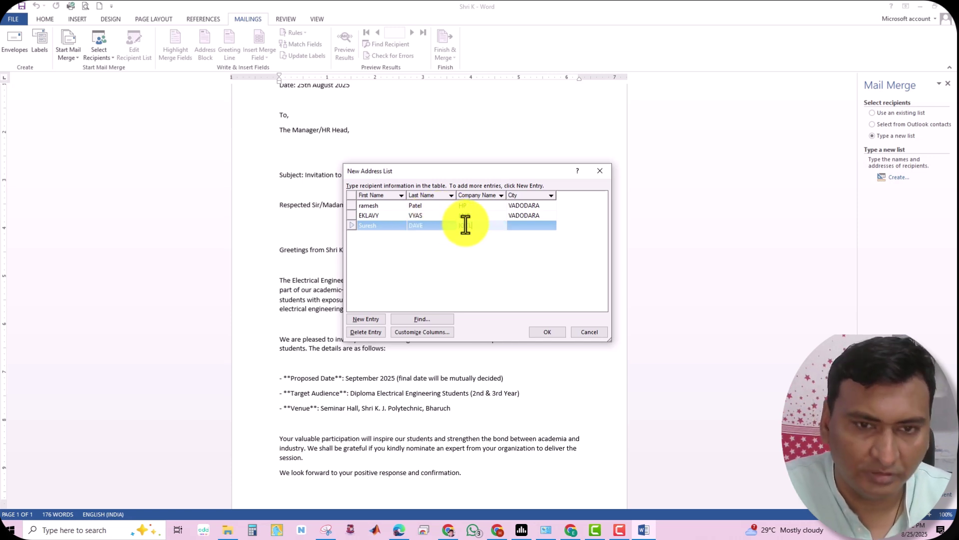
{"action": "left_click", "coordinate": [516, 227]}
{"action": "type", "text": "BHARUCH"}
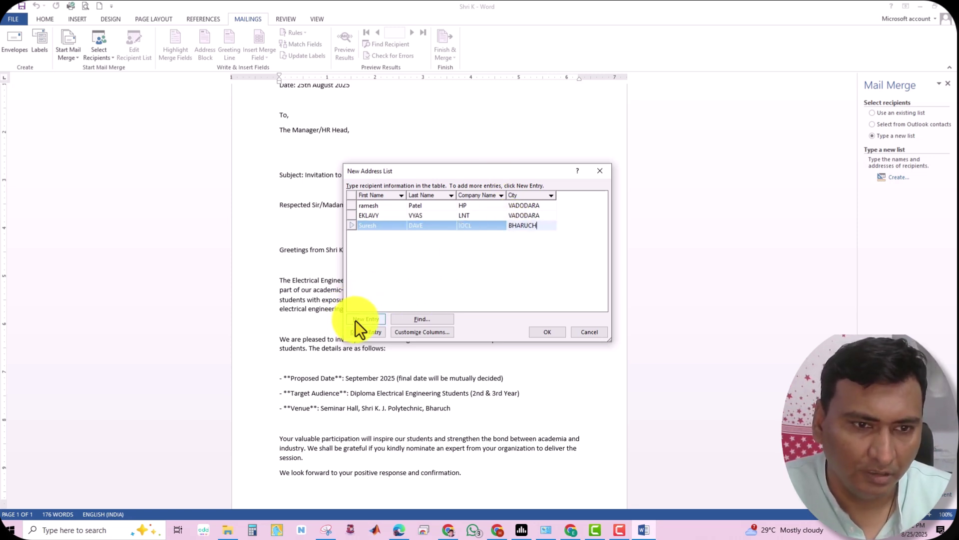
{"action": "left_click", "coordinate": [364, 319]}
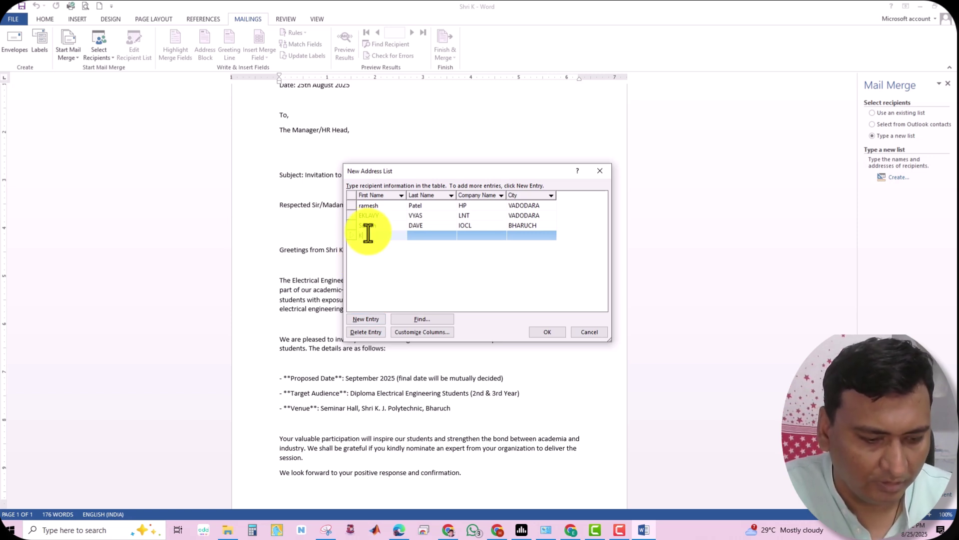
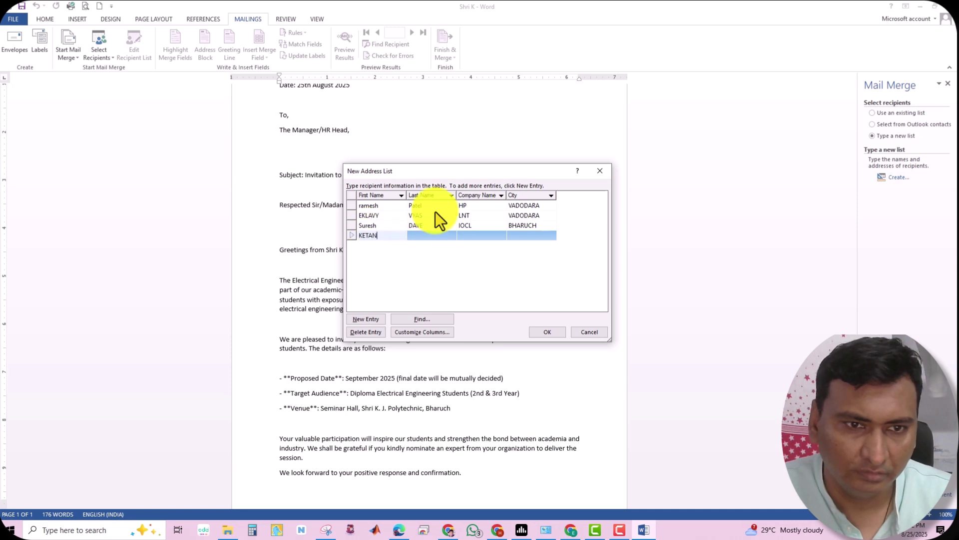
Enter the fourth recipient's first and last name, company PHILIPS and city BHARUCH
{"action": "left_click", "coordinate": [421, 233]}
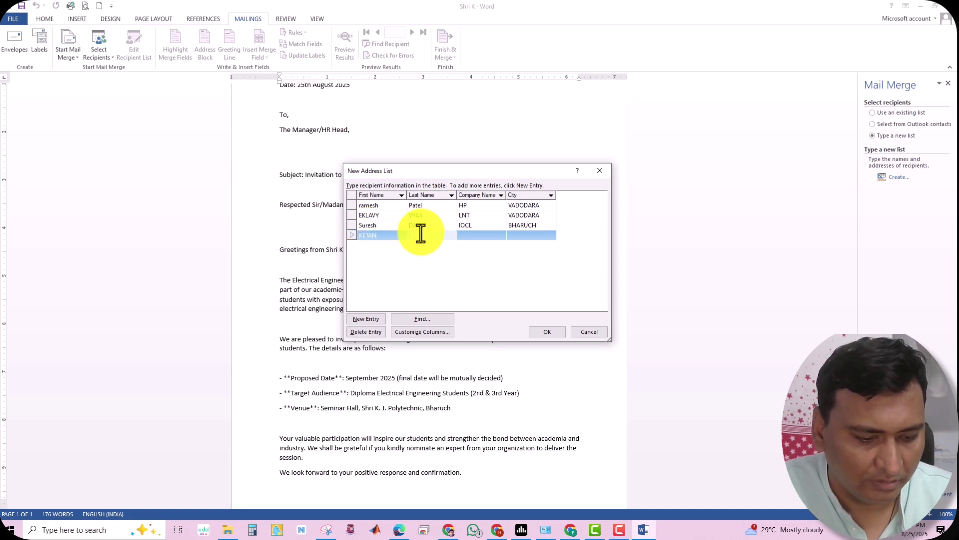
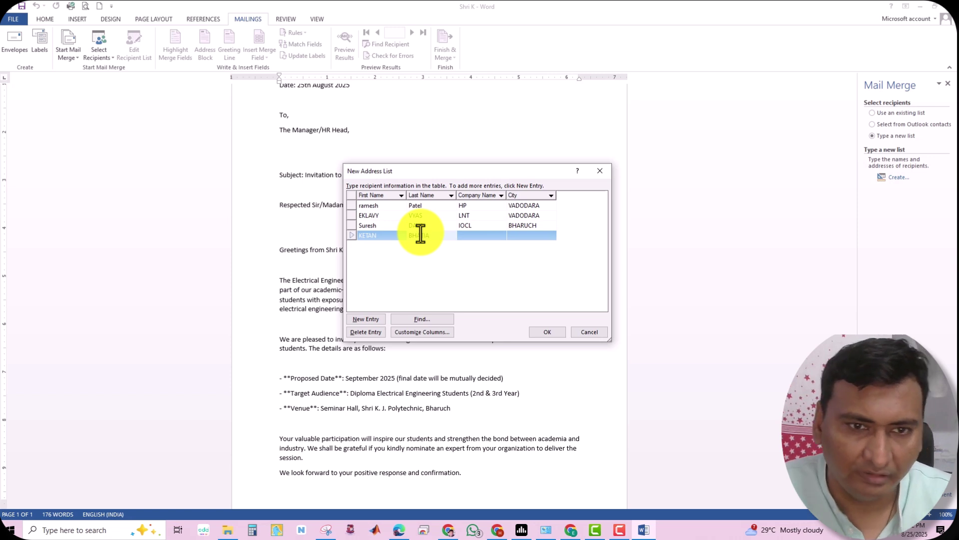
{"action": "left_click", "coordinate": [463, 235]}
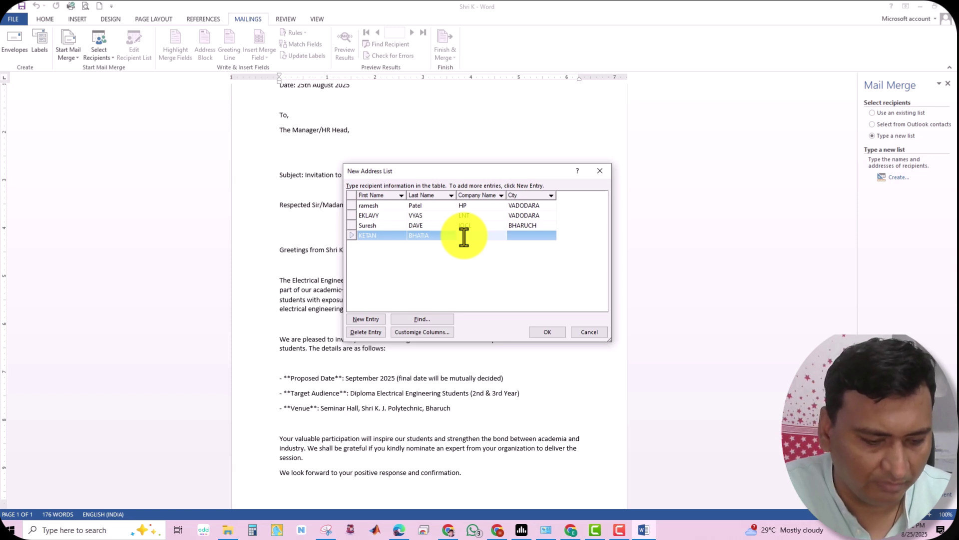
{"action": "type", "text": "PHILIPS"}
{"action": "left_click", "coordinate": [528, 238]}
{"action": "type", "text": "BHARUCH"}
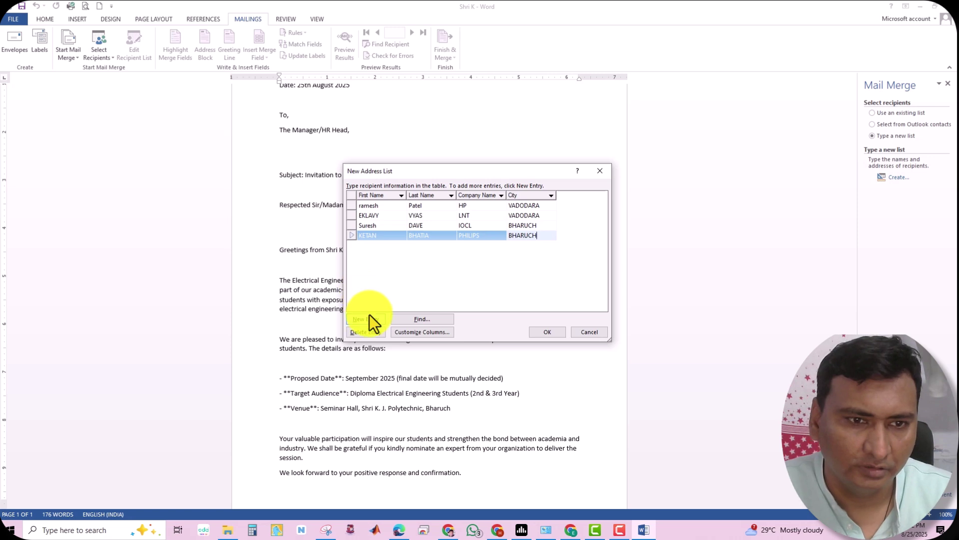
Add a fifth recipient's first and last name, company SONY and city ANAND
{"action": "left_click", "coordinate": [366, 318]}
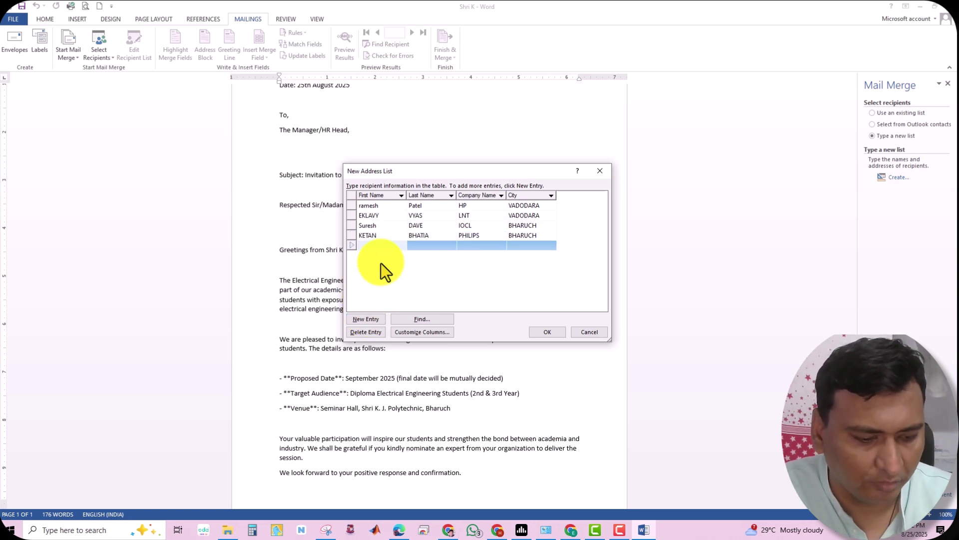
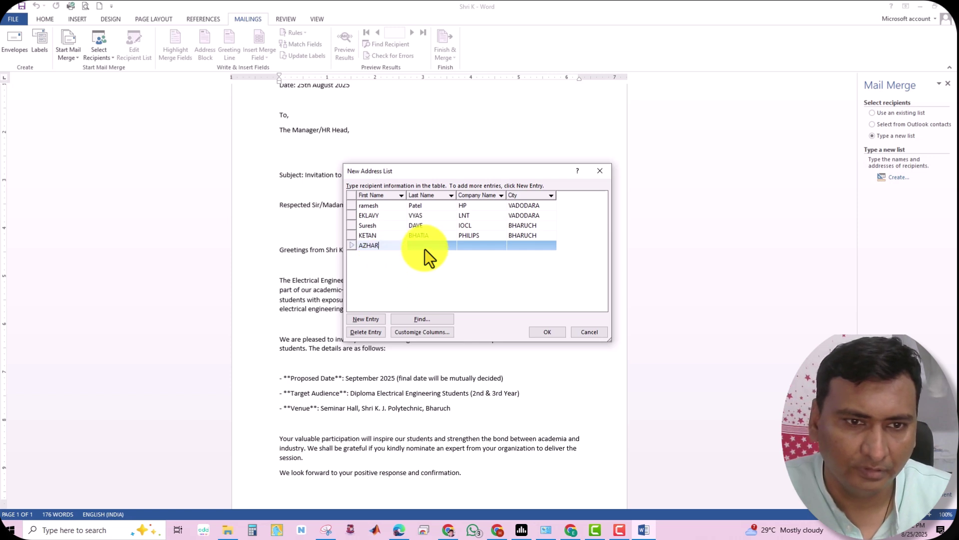
{"action": "left_click", "coordinate": [425, 249]}
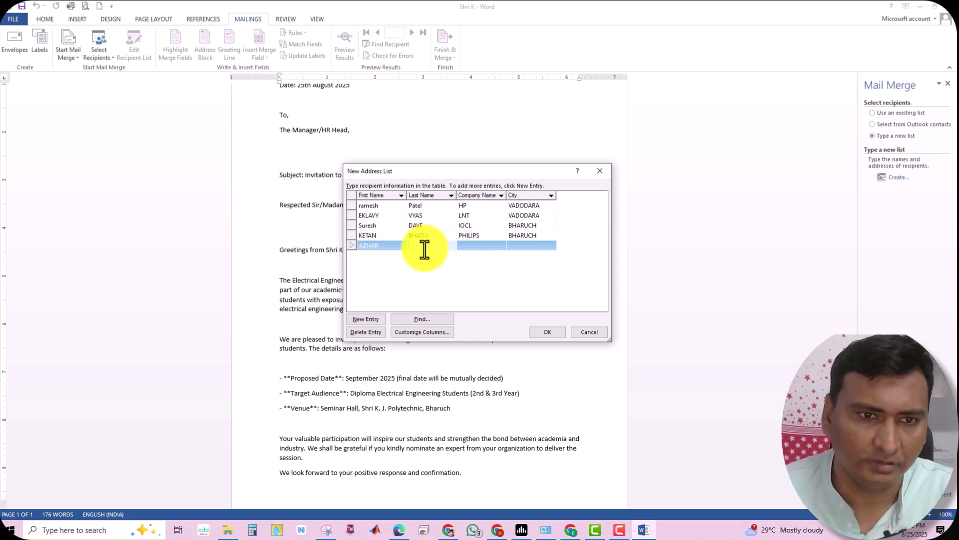
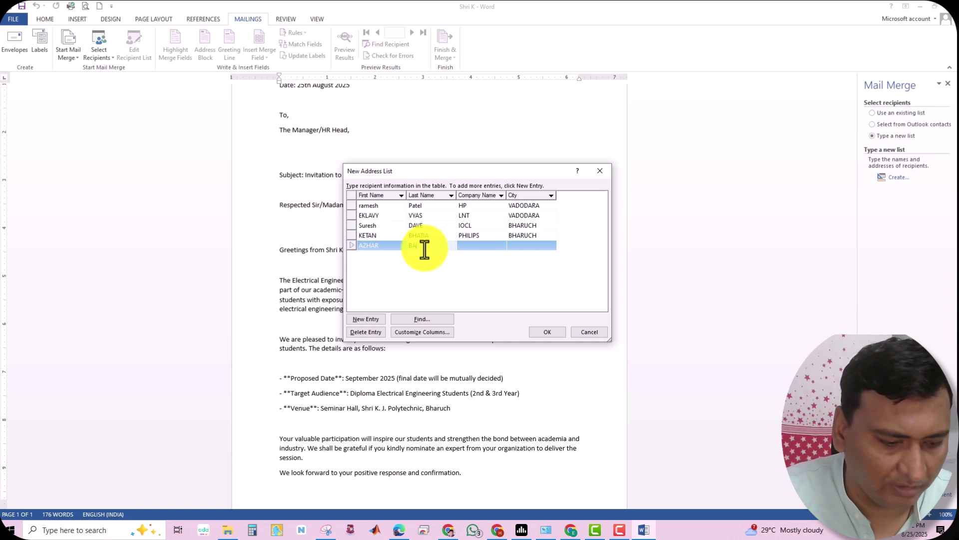
{"action": "left_click", "coordinate": [475, 250]}
{"action": "type", "text": "SONY"}
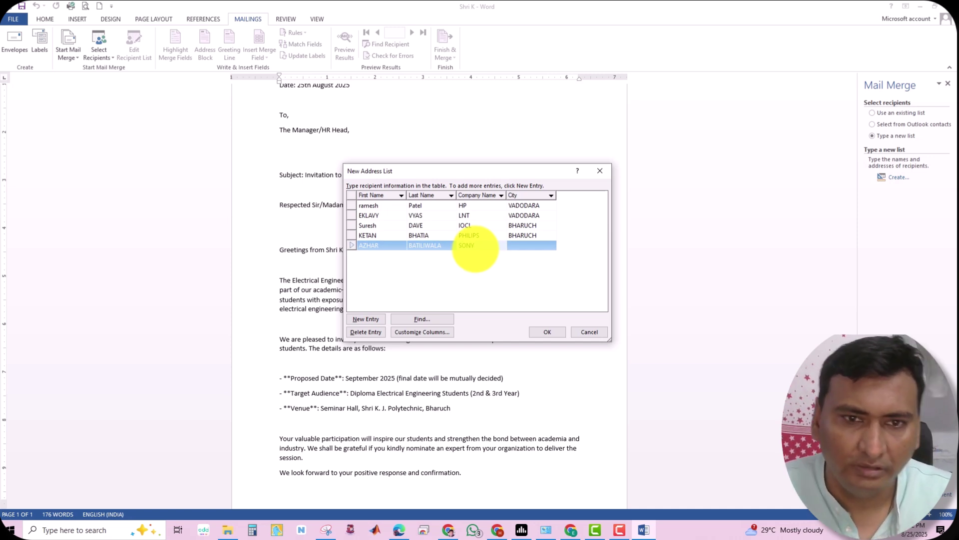
{"action": "left_click", "coordinate": [515, 247]}
{"action": "type", "text": "ANAND"}
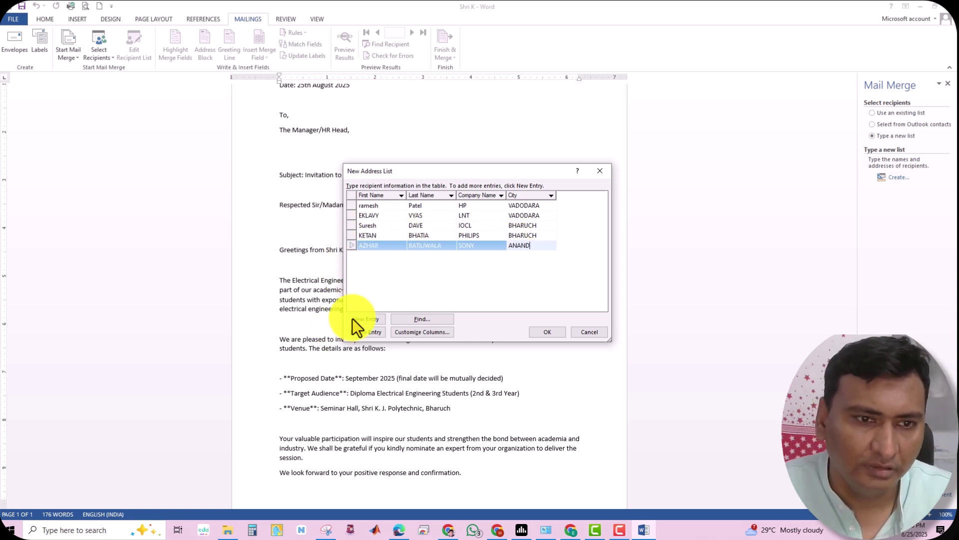
Add the sixth recipient at SENERGY and the seventh at BCCI in AHMEDABAD
{"action": "left_click", "coordinate": [355, 318]}
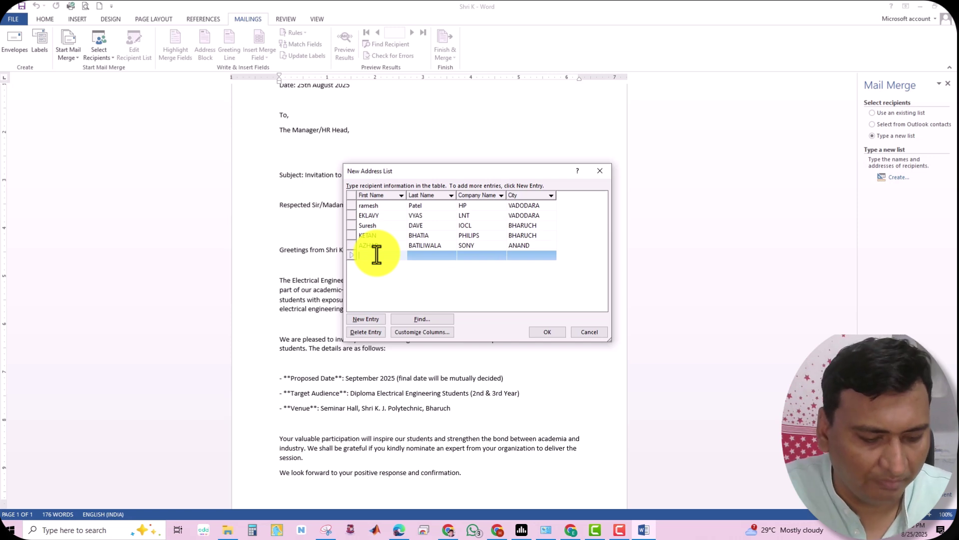
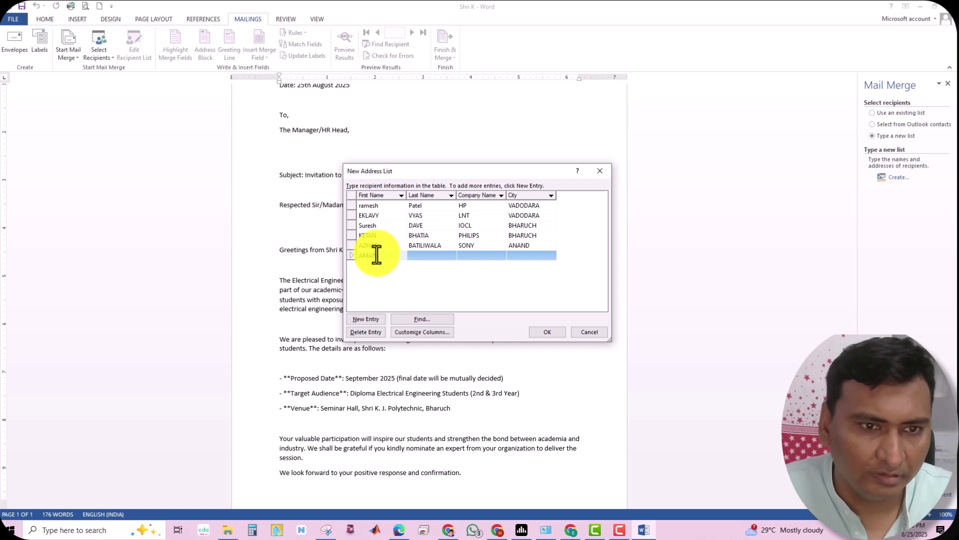
{"action": "left_click", "coordinate": [419, 257]}
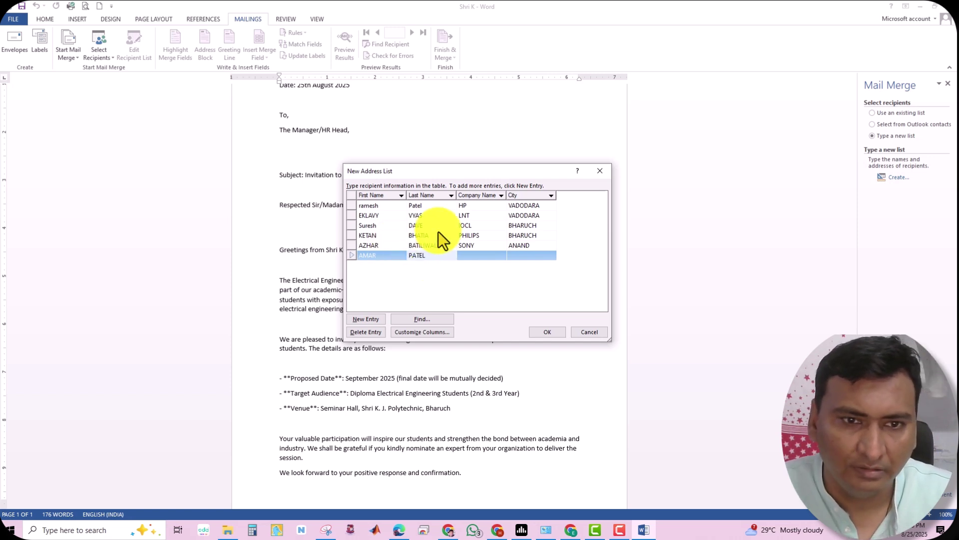
{"action": "left_click", "coordinate": [467, 255]}
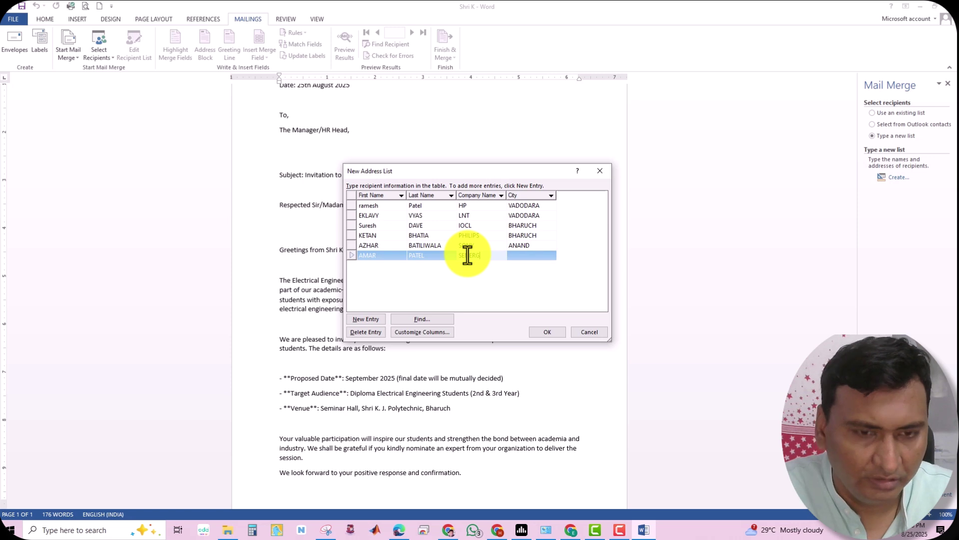
{"action": "left_click", "coordinate": [530, 260]}
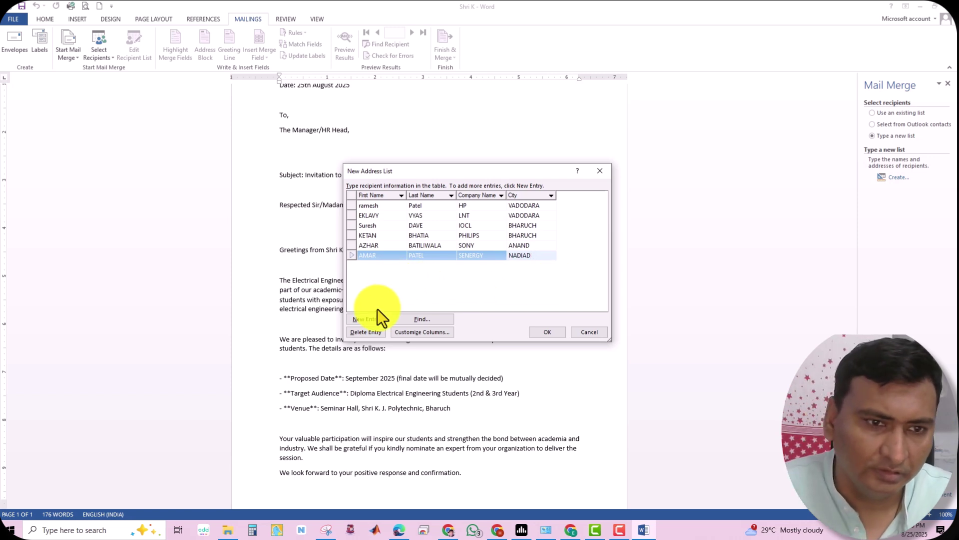
{"action": "left_click", "coordinate": [370, 321]}
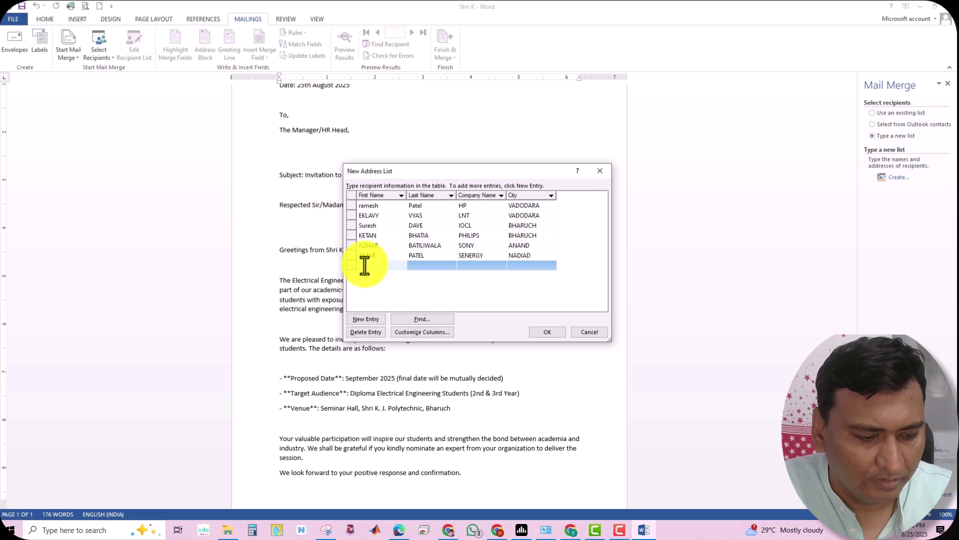
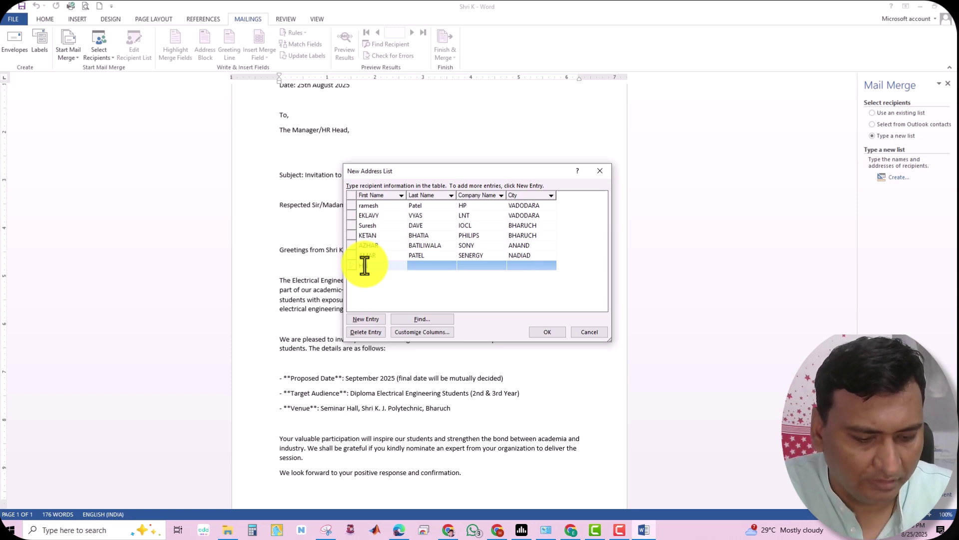
{"action": "left_click", "coordinate": [422, 266]}
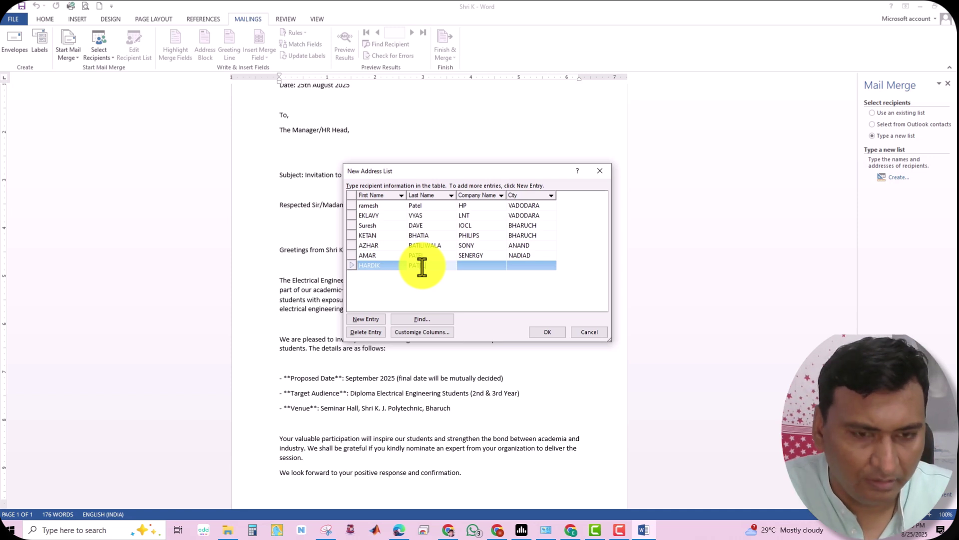
{"action": "left_click", "coordinate": [471, 264]}
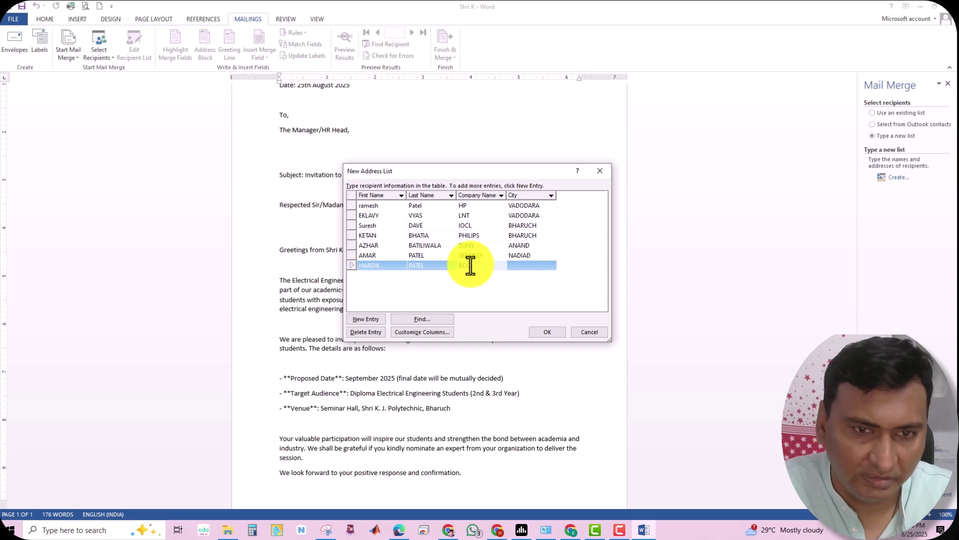
{"action": "left_click", "coordinate": [522, 269]}
{"action": "type", "text": "AHMEDABAD"}
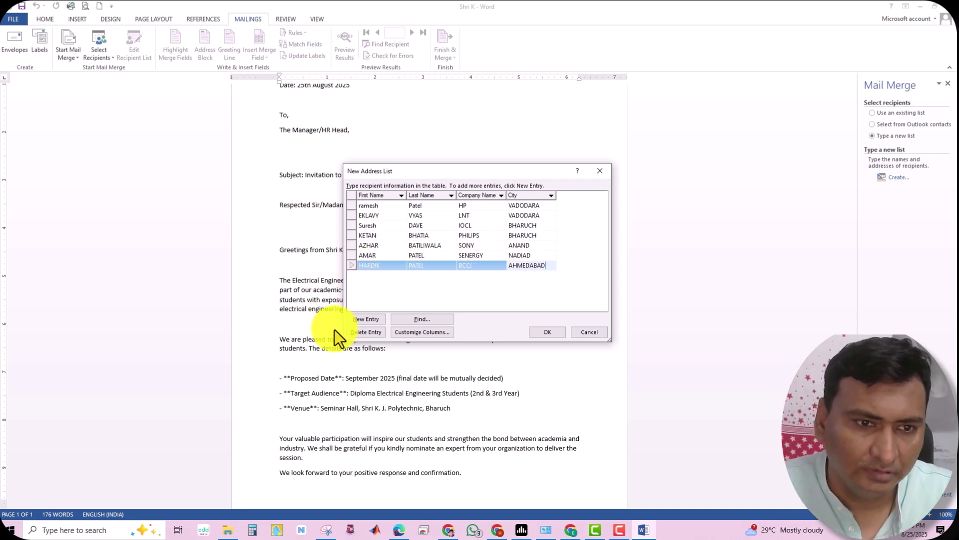
Add the eighth recipient at BIOTECH in RAJKOT and the ninth at PP PVT LTD in VADODARA
{"action": "left_click", "coordinate": [363, 321]}
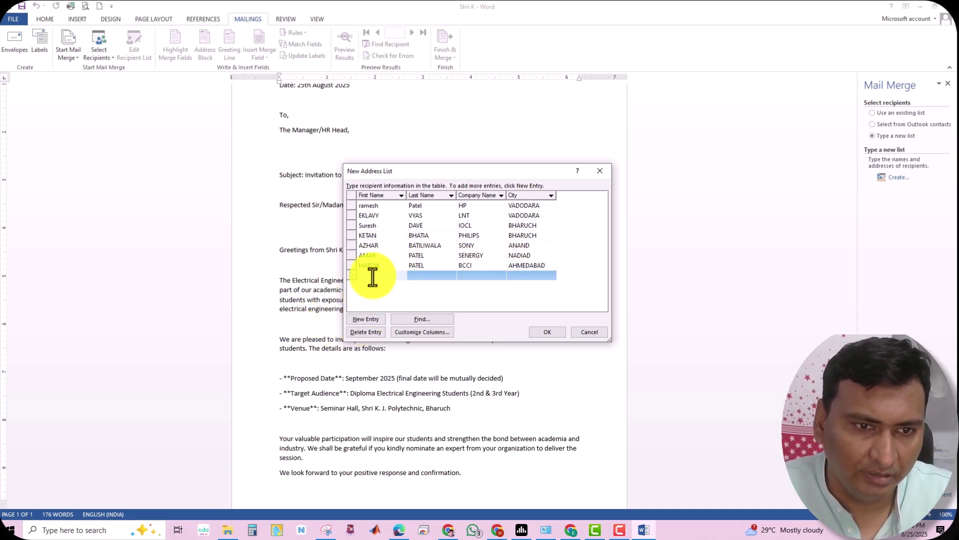
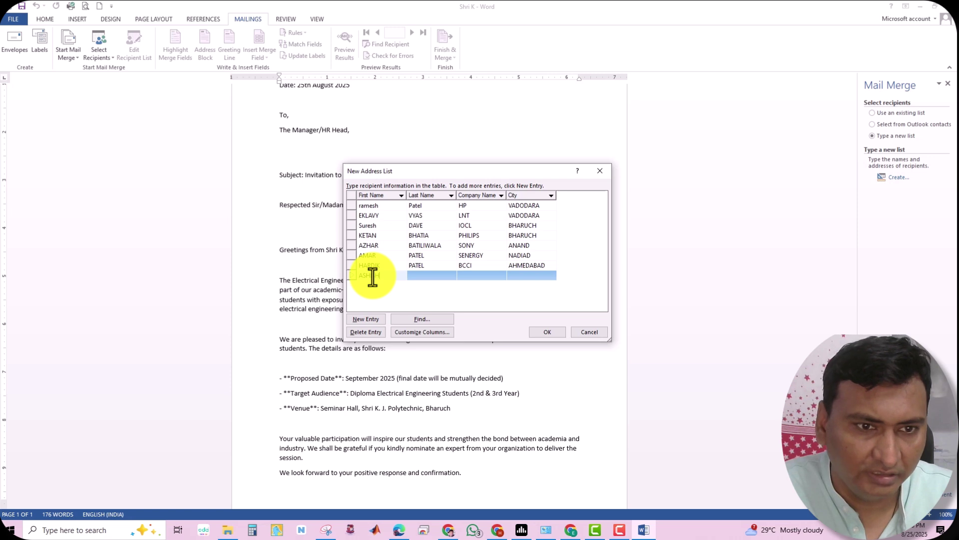
{"action": "left_click", "coordinate": [414, 276]}
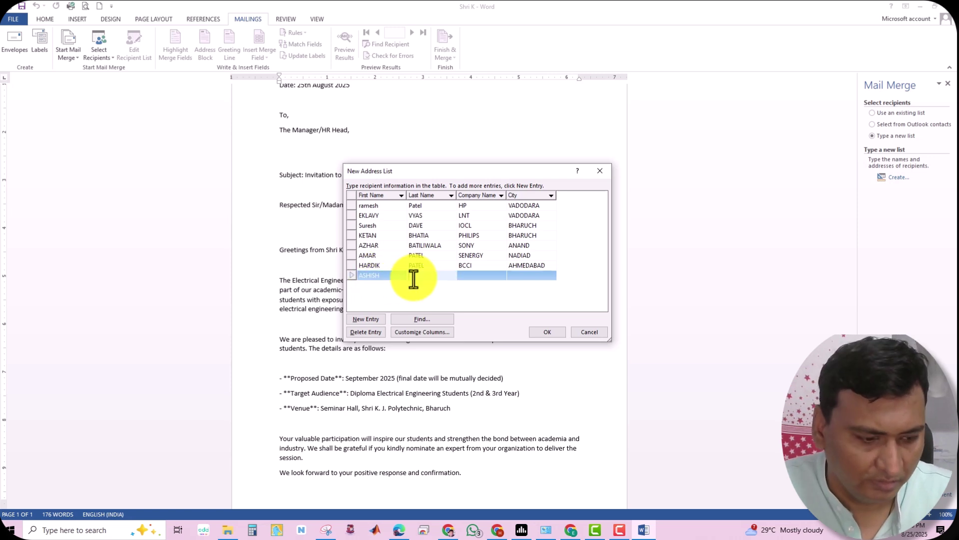
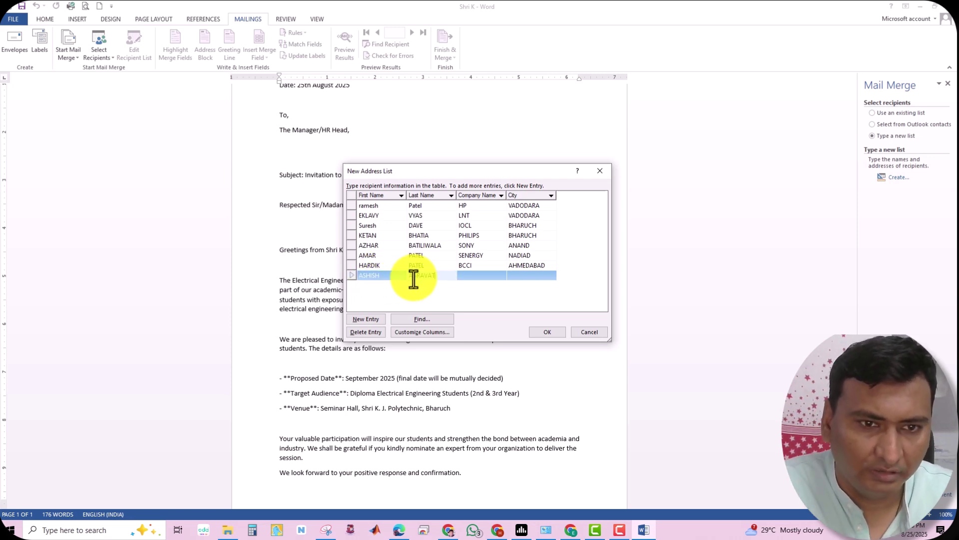
{"action": "left_click", "coordinate": [485, 279]}
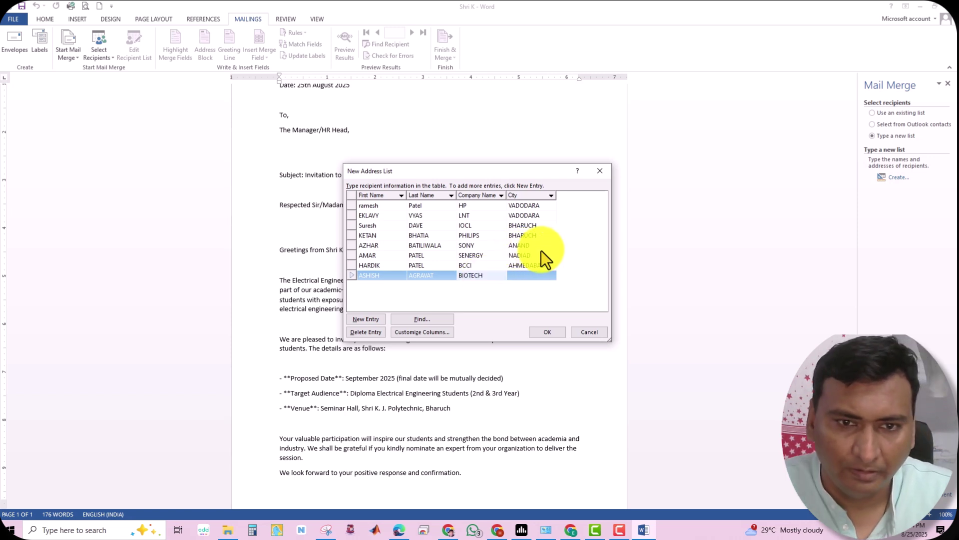
{"action": "left_click", "coordinate": [529, 278]}
{"action": "type", "text": "RAJ"}
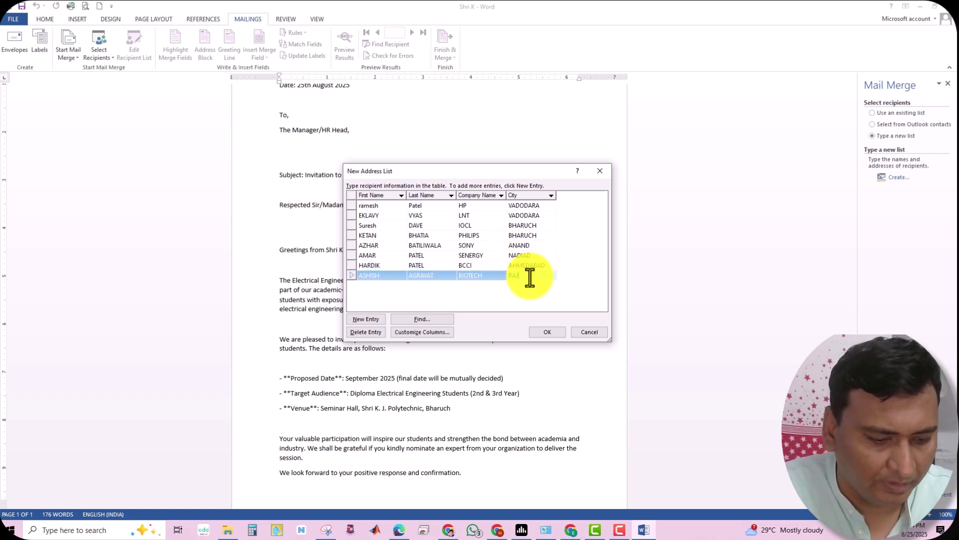
{"action": "type", "text": "KOT"}
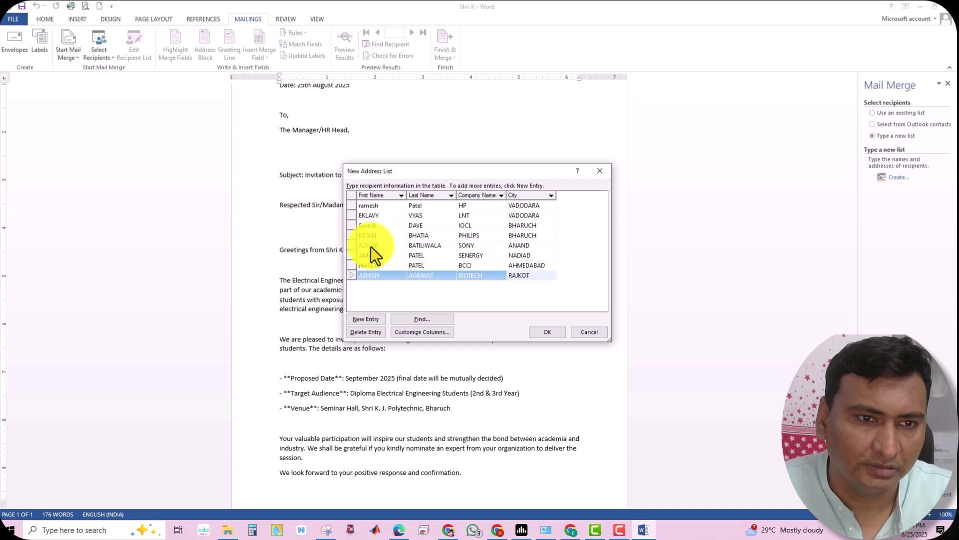
{"action": "left_click", "coordinate": [370, 317]}
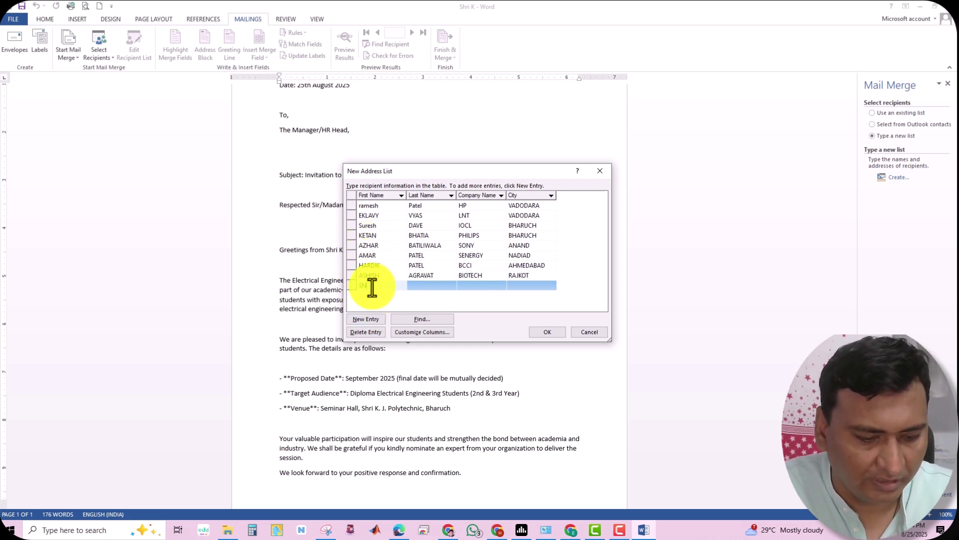
{"action": "left_click", "coordinate": [418, 285]}
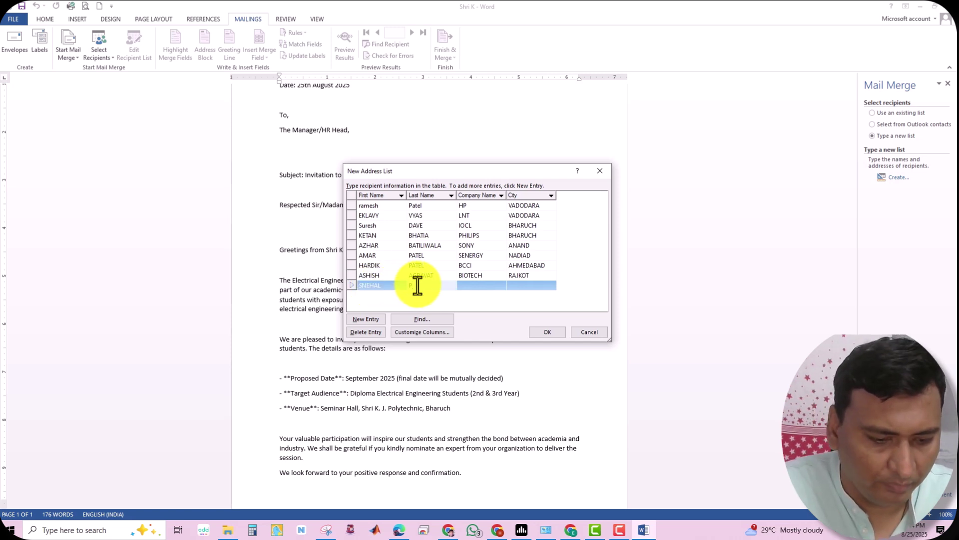
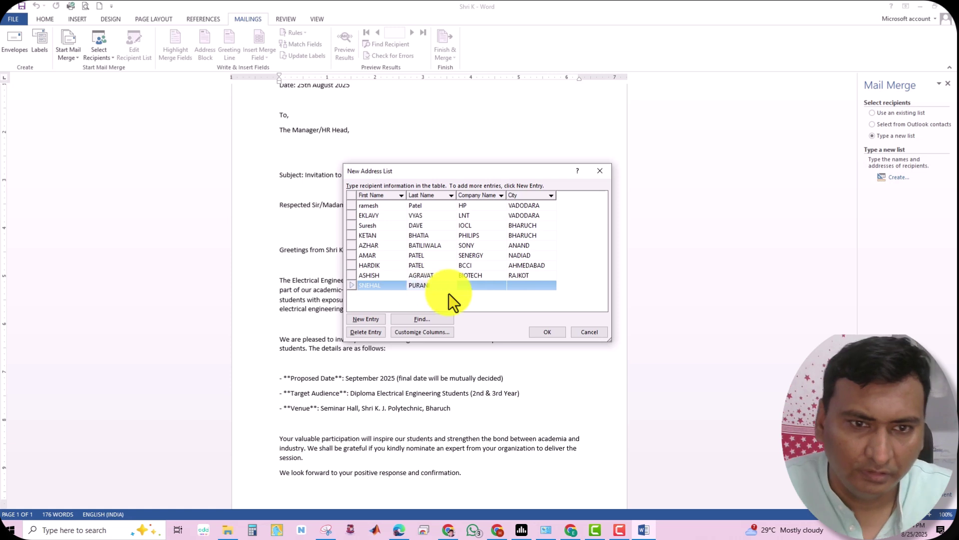
{"action": "key", "text": "Tab"}
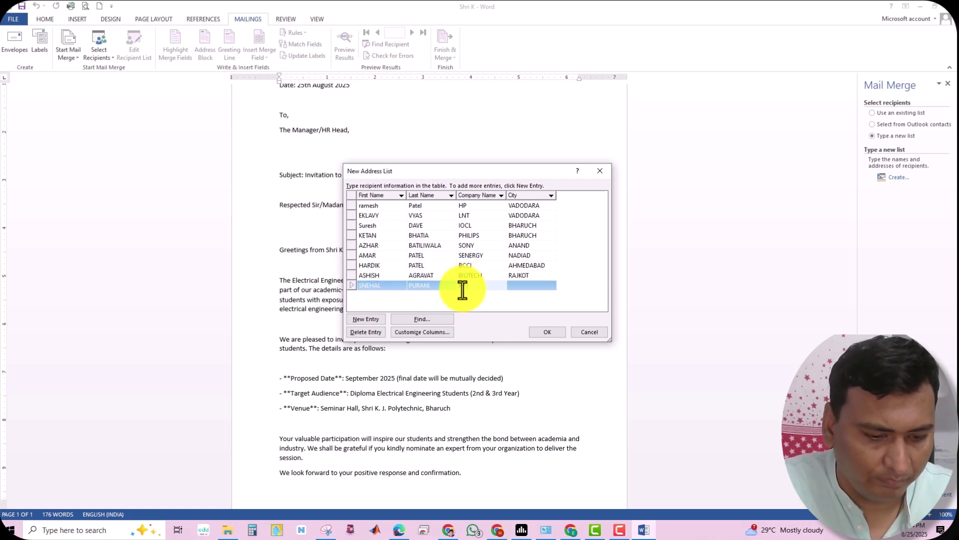
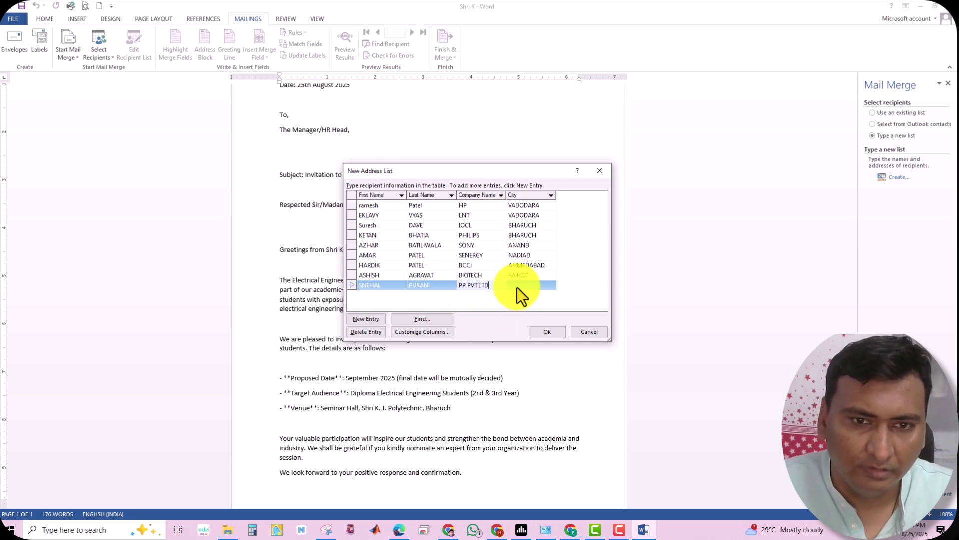
{"action": "key", "text": "Tab"}
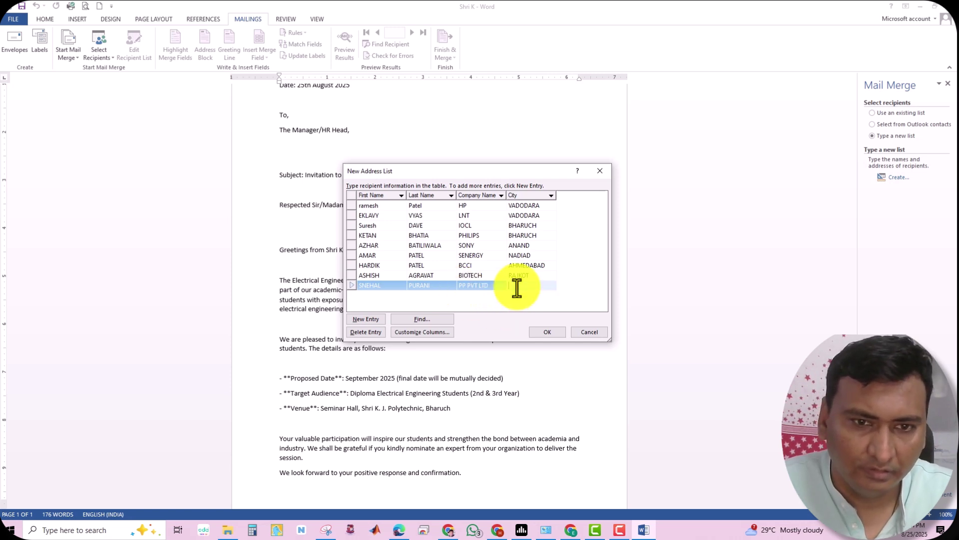
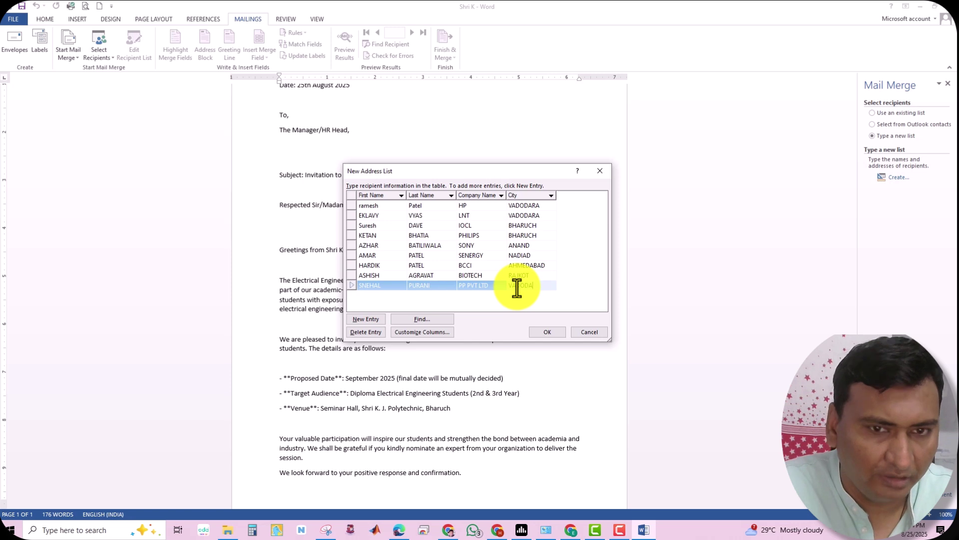
Add the tenth recipient at the construction company in VADODARA
{"action": "left_click", "coordinate": [361, 320]}
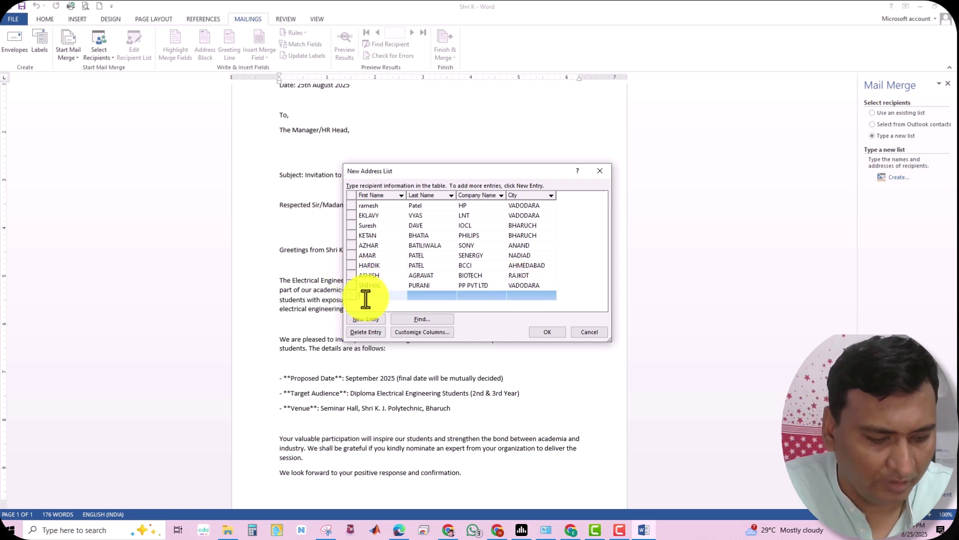
{"action": "left_click", "coordinate": [415, 294]}
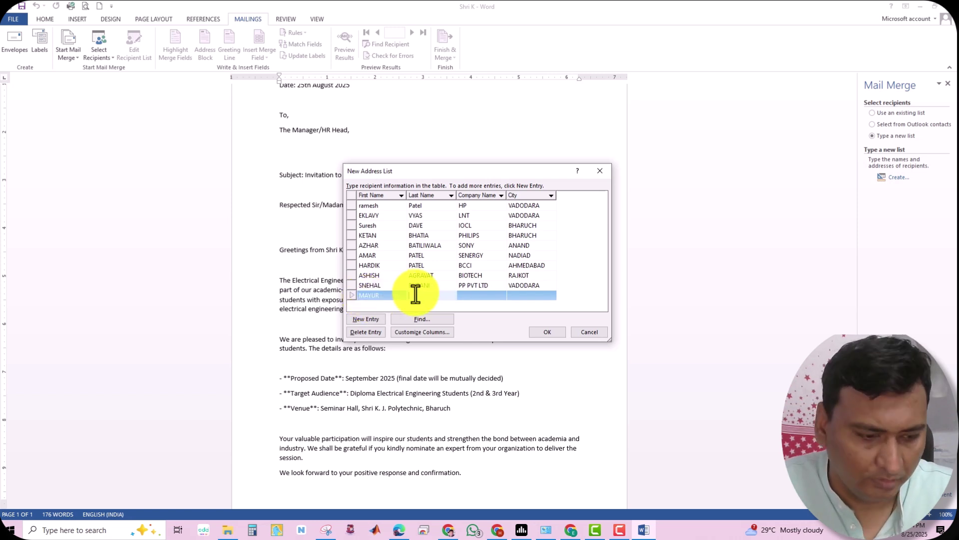
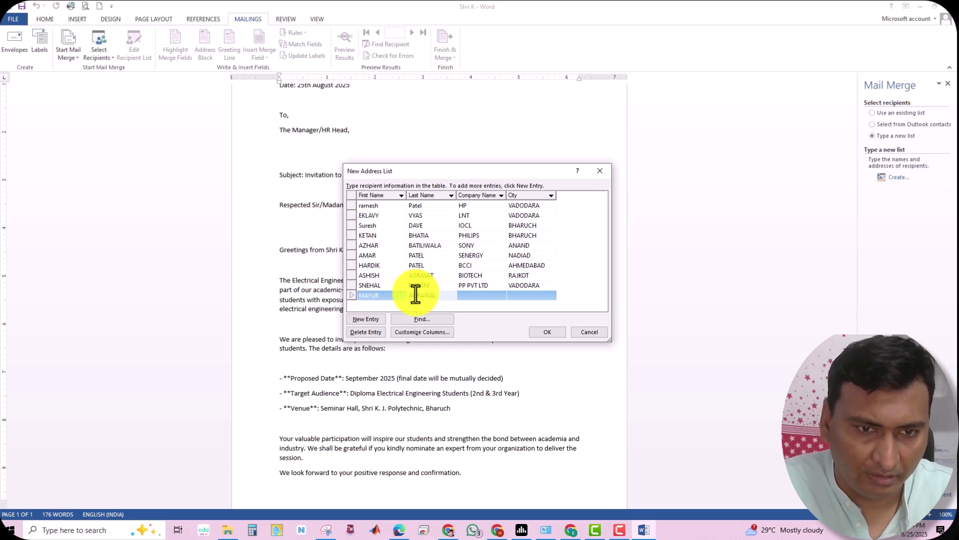
{"action": "left_click", "coordinate": [470, 295]}
{"action": "type", "text": "MAYUR CONSTRC"}
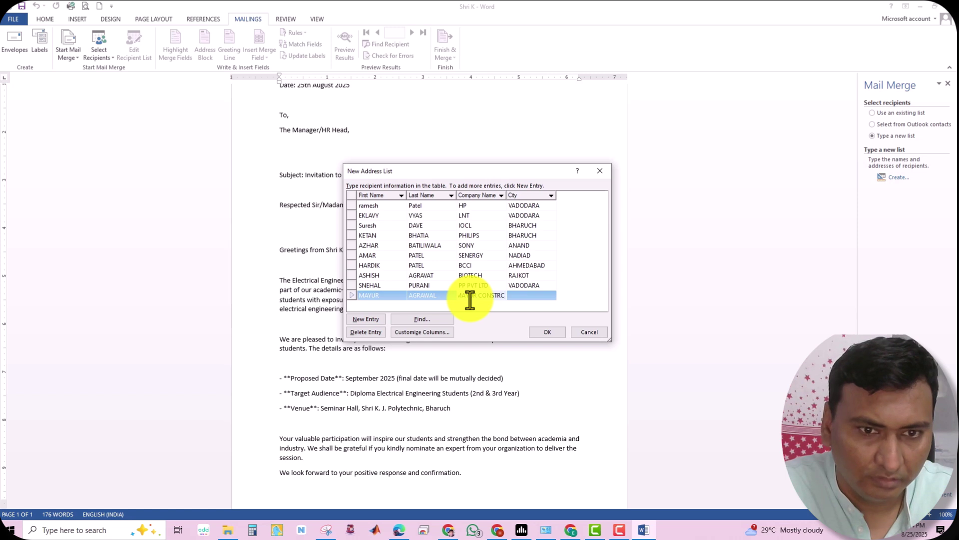
{"action": "type", "text": "T"}
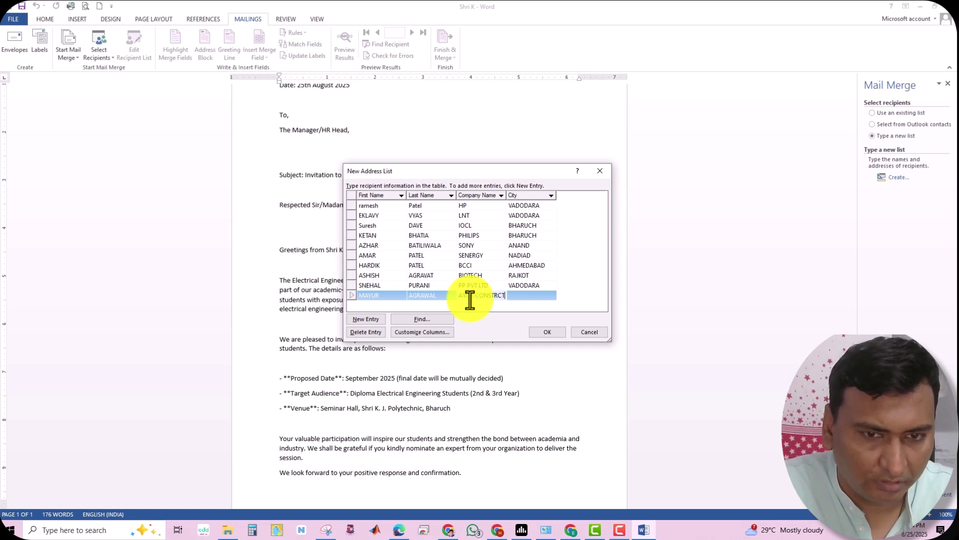
{"action": "type", "text": "ION"}
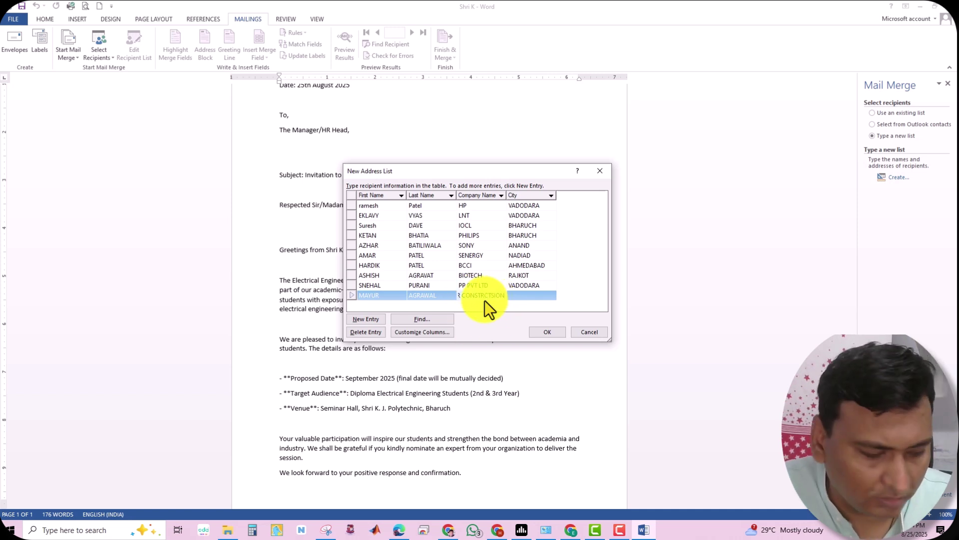
{"action": "left_click", "coordinate": [521, 298]}
{"action": "left_click", "coordinate": [523, 298]}
{"action": "type", "text": "VADODARA"}
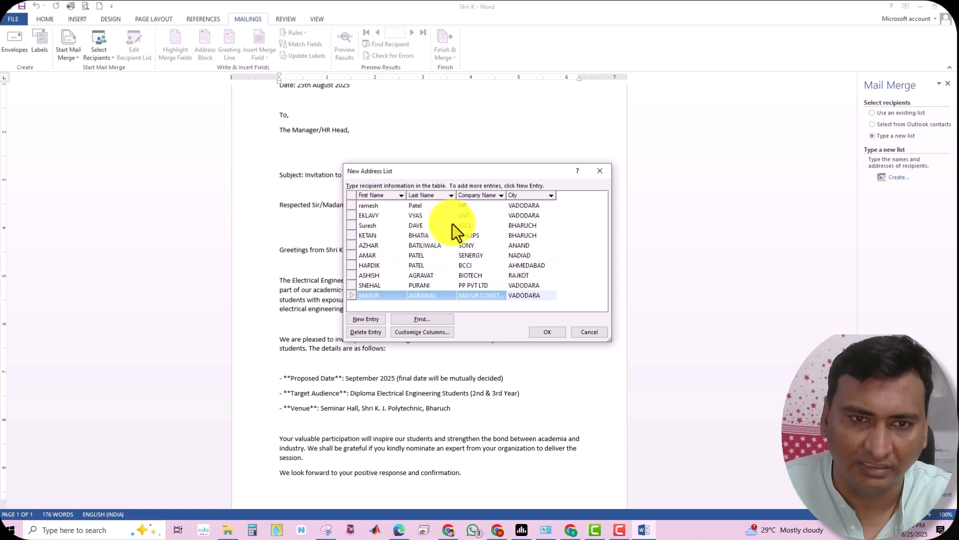
Save the ten contacts as COMPANY CONTACT LIST and accept them in Mail Merge Recipients
{"action": "left_click", "coordinate": [546, 334]}
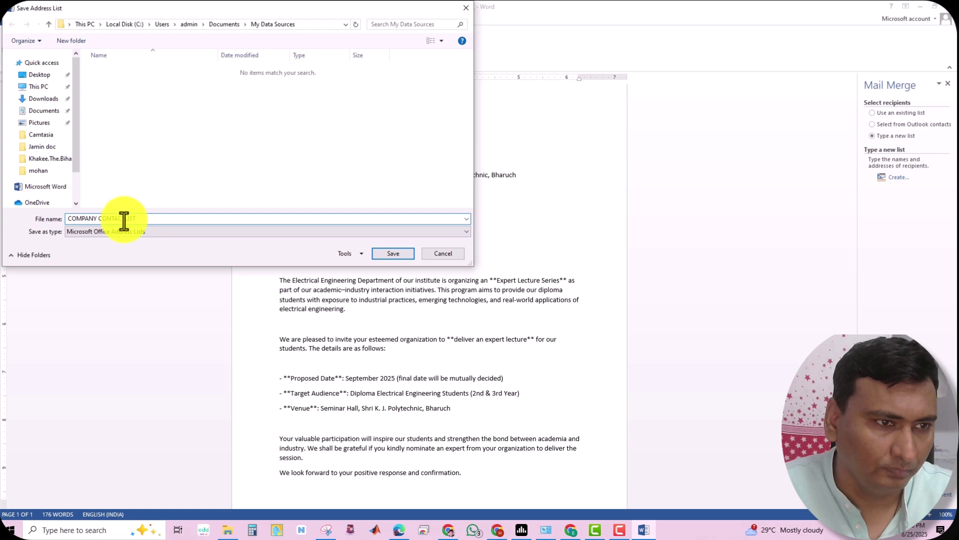
{"action": "left_click", "coordinate": [382, 253]}
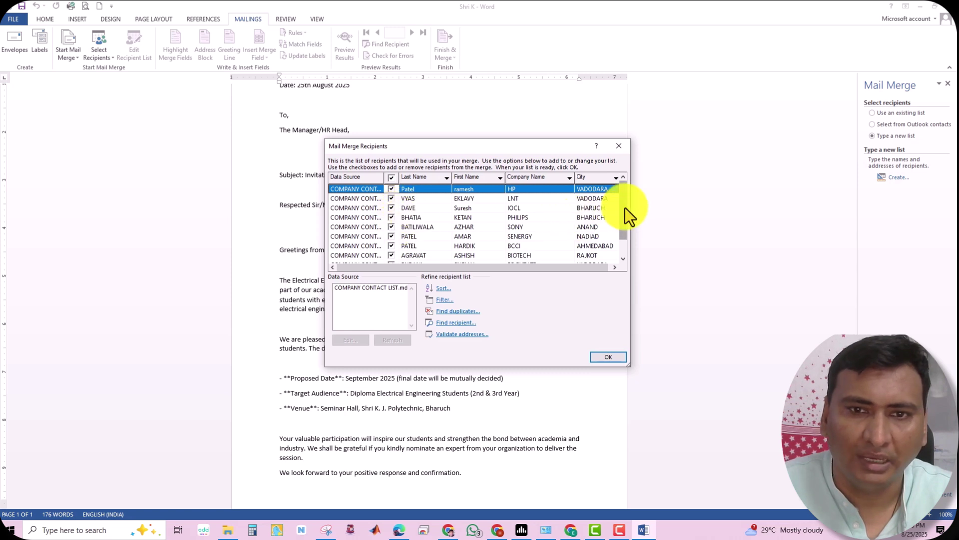
{"action": "scroll", "coordinate": [625, 226], "scroll_direction": "down", "scroll_amount": 1}
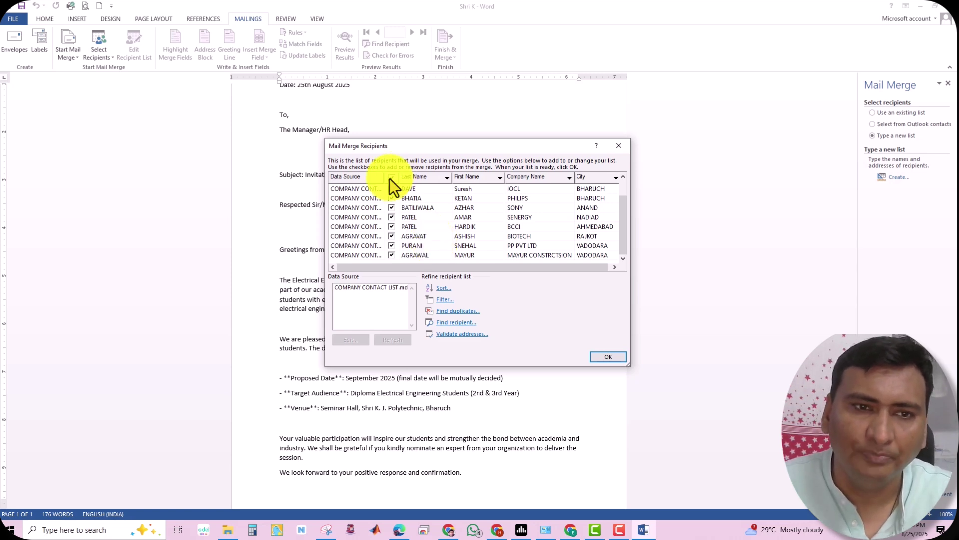
{"action": "left_click", "coordinate": [607, 358]}
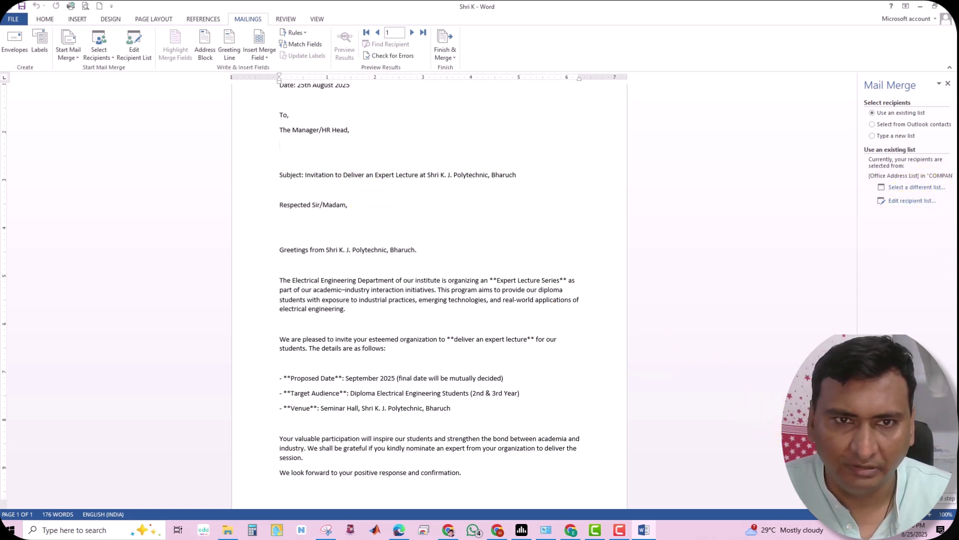
Insert «First_Name»«Last_Name» under The Manager/HR Head, remove the duplicate field, and add a blank line
{"action": "left_click", "coordinate": [901, 484]}
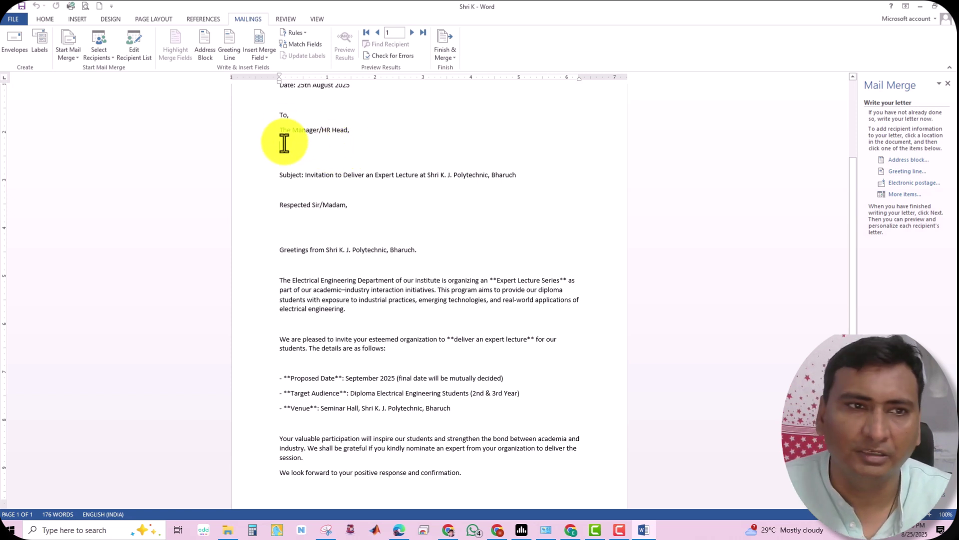
{"action": "left_click", "coordinate": [903, 194]}
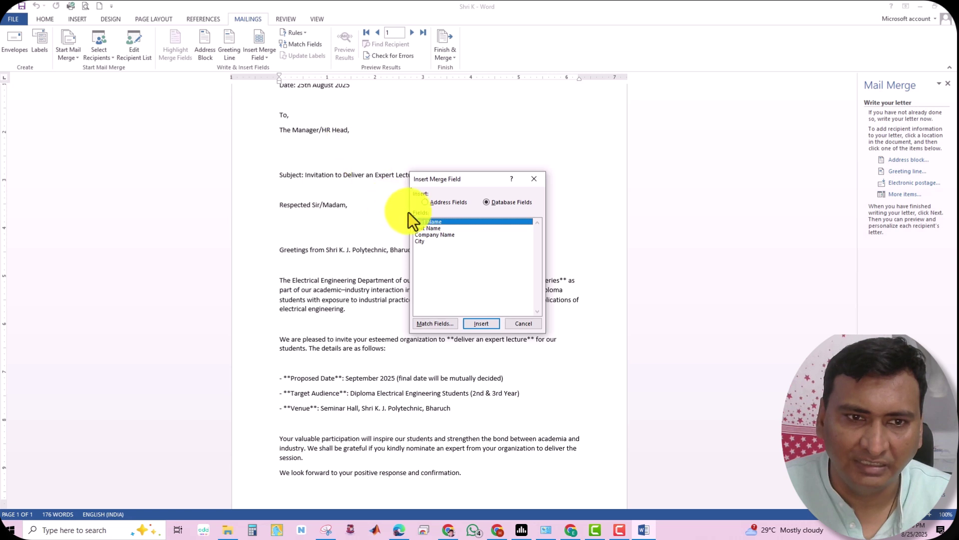
{"action": "left_click", "coordinate": [487, 323]}
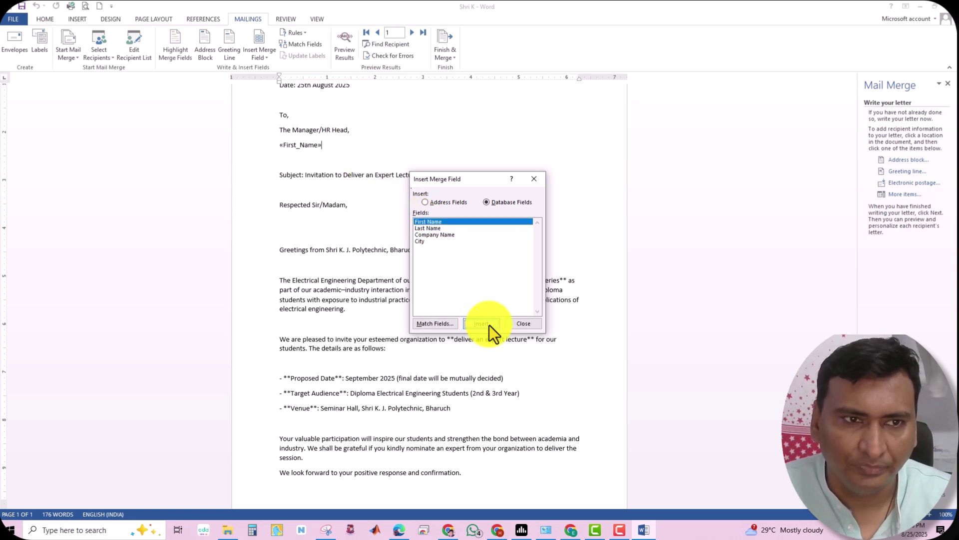
{"action": "left_click", "coordinate": [435, 229]}
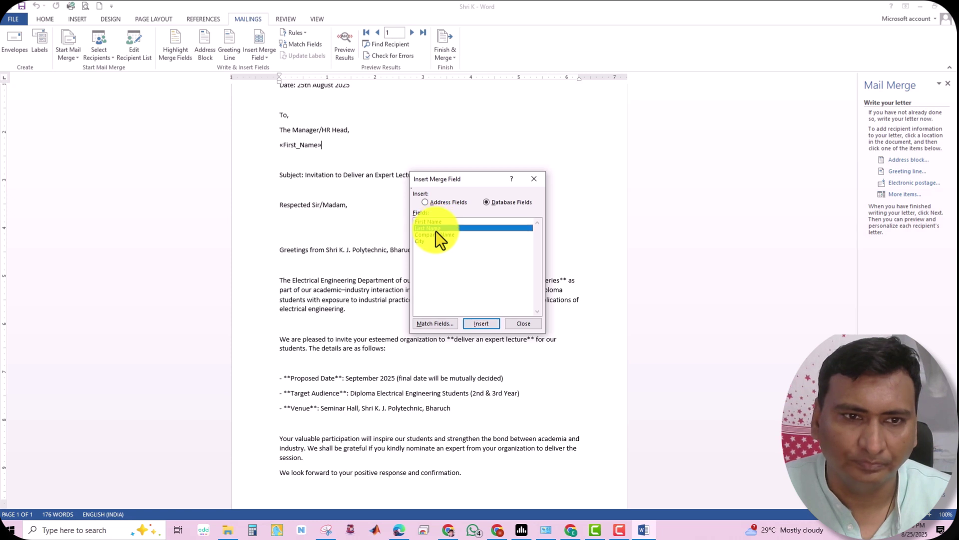
{"action": "left_click", "coordinate": [476, 322]}
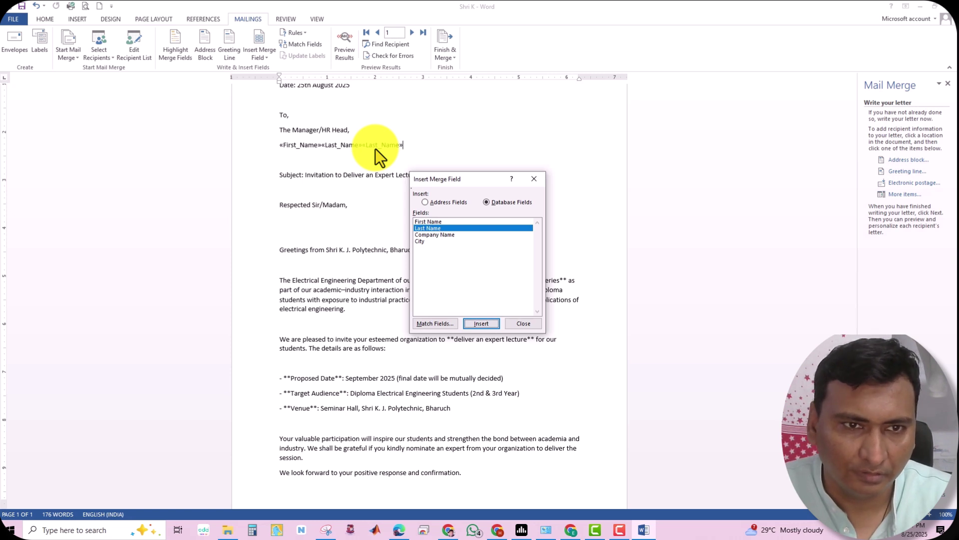
{"action": "key", "text": "Return"}
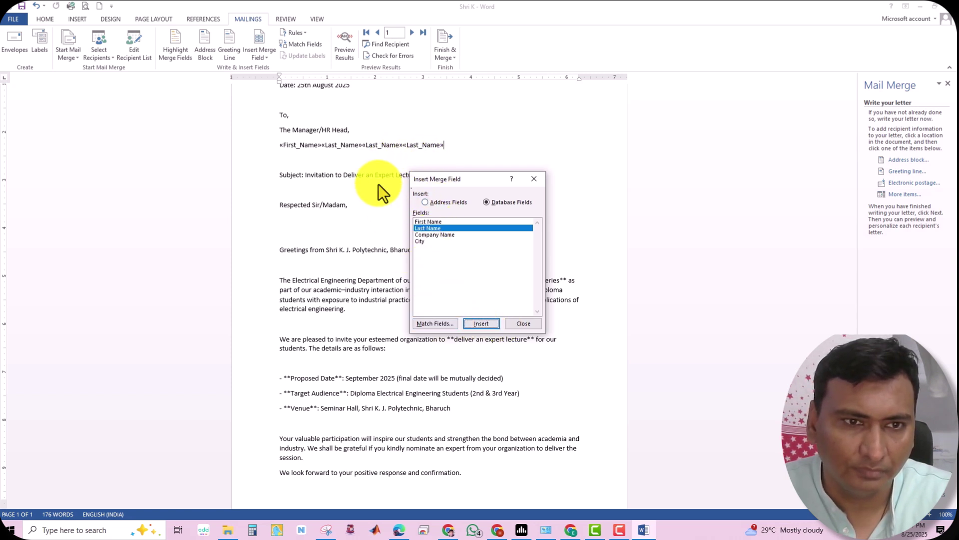
{"action": "left_click", "coordinate": [523, 323]}
{"action": "key", "text": "BackSpace"}
{"action": "key", "text": "BackSpace"}
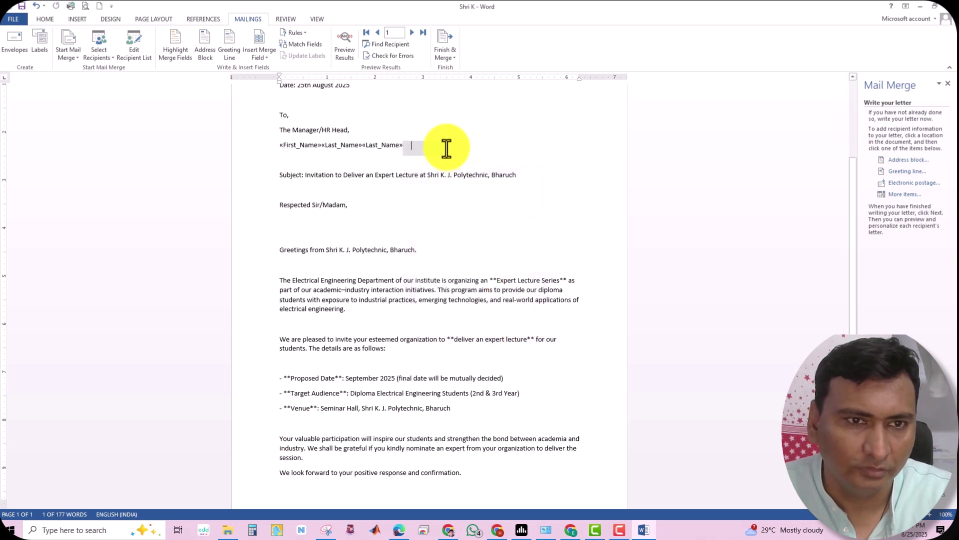
{"action": "key", "text": "BackSpace"}
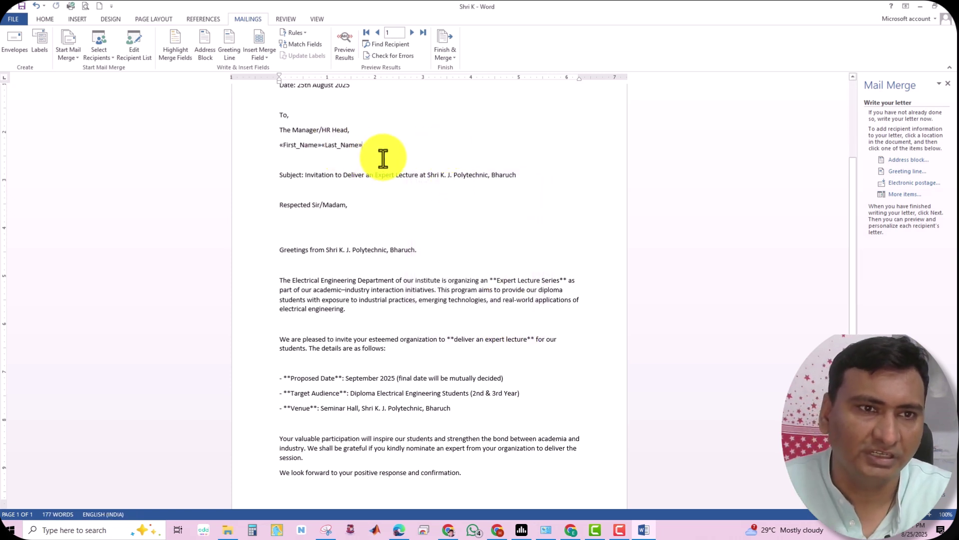
{"action": "key", "text": "Return"}
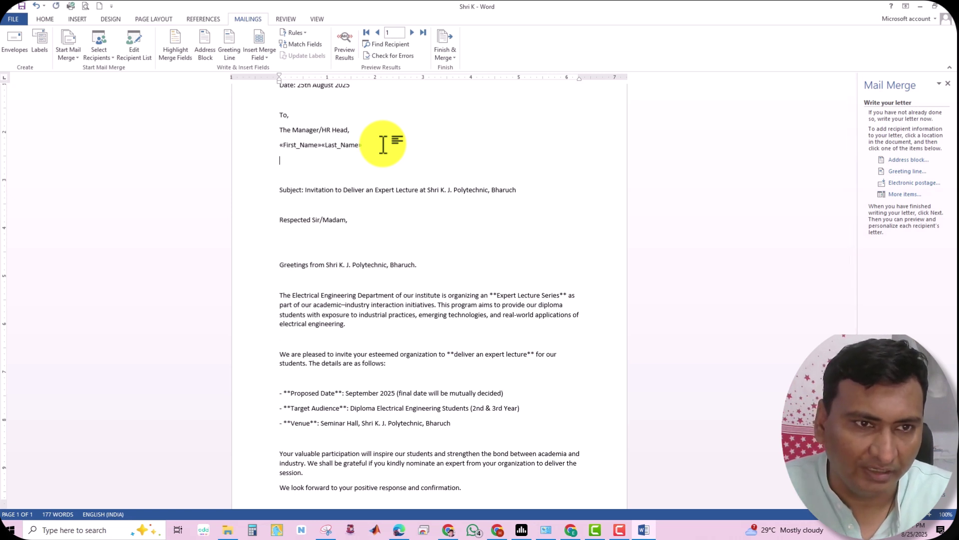
Insert the Company_Name and City merge fields together on the second address line
{"action": "left_click", "coordinate": [897, 196]}
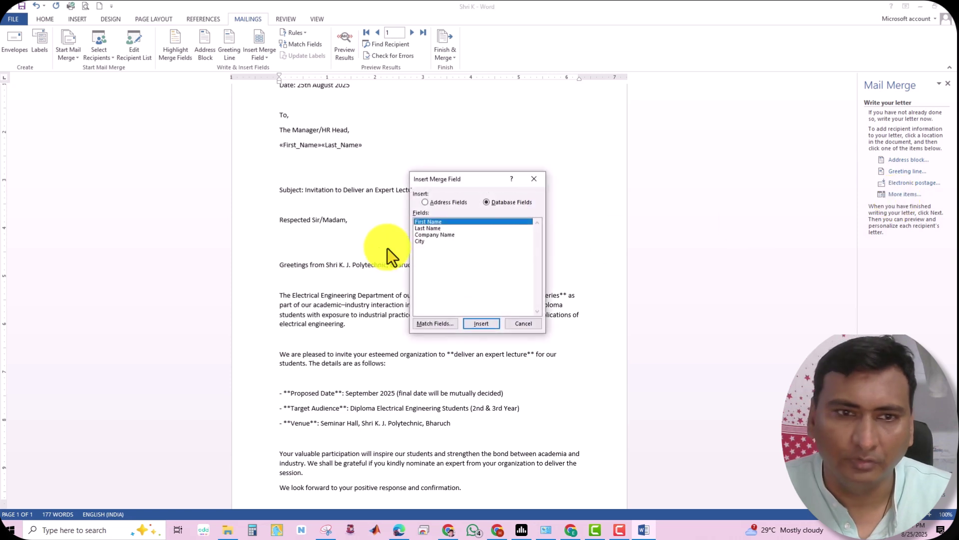
{"action": "left_click", "coordinate": [429, 235]}
{"action": "left_click", "coordinate": [482, 323]}
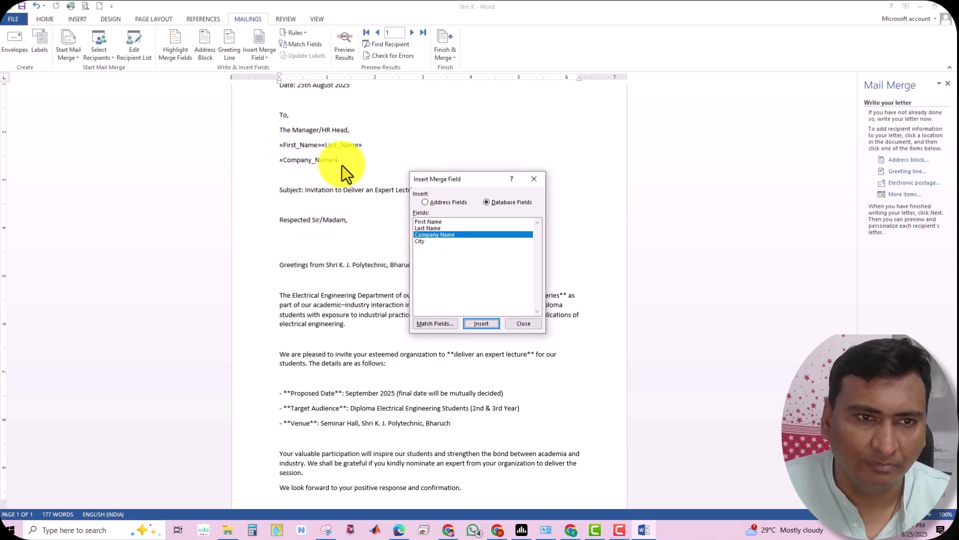
{"action": "left_click", "coordinate": [417, 243]}
{"action": "left_click", "coordinate": [482, 324]}
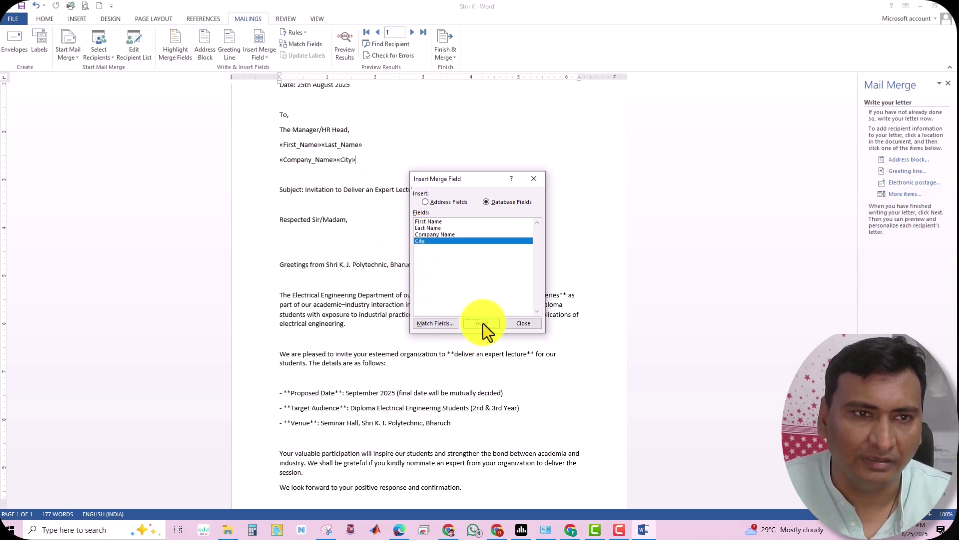
{"action": "left_click", "coordinate": [524, 323]}
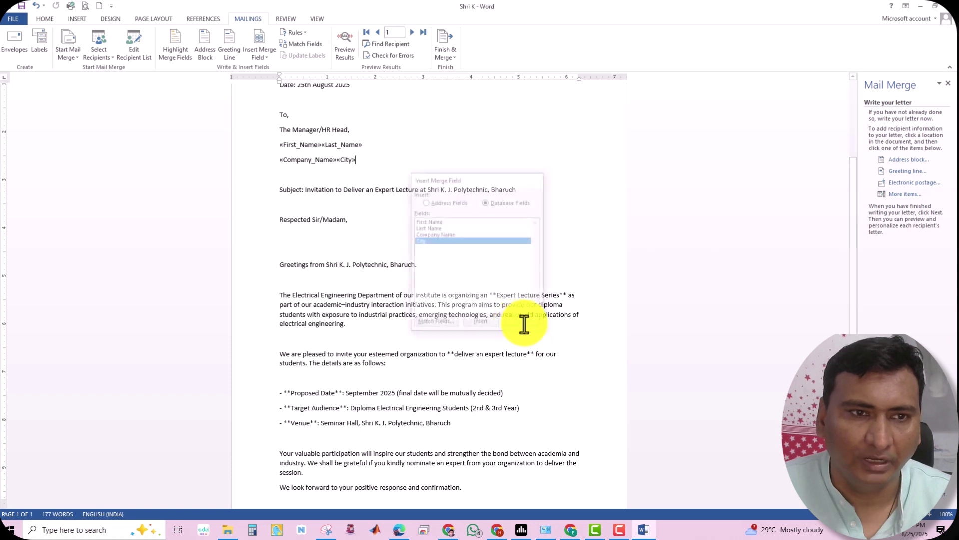
Add a new line below 'Respected Sir/Madam,' and remove the surplus empty lines before Greetings
{"action": "left_click", "coordinate": [352, 224]}
{"action": "key", "text": "Return"}
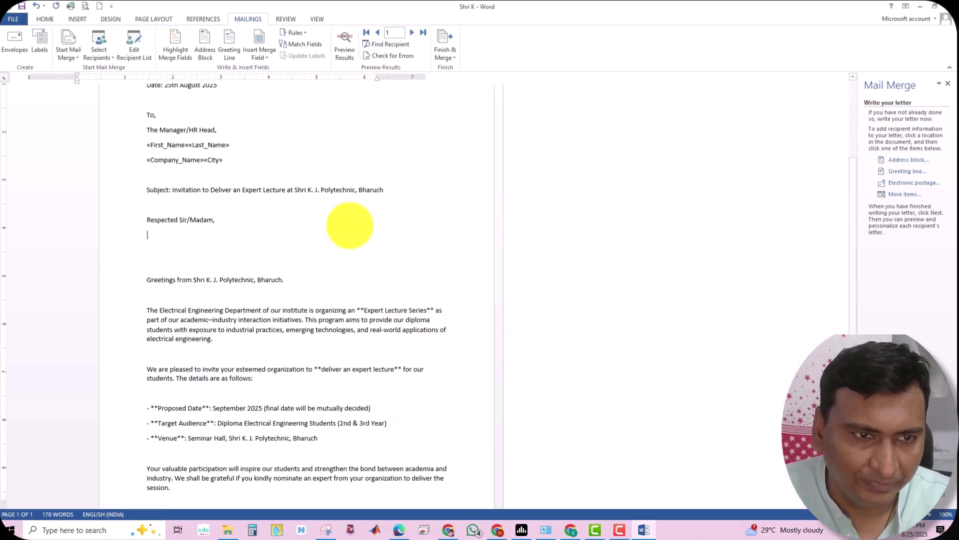
{"action": "left_click", "coordinate": [104, 266]}
{"action": "key", "text": "BackSpace"}
{"action": "key", "text": "BackSpace"}
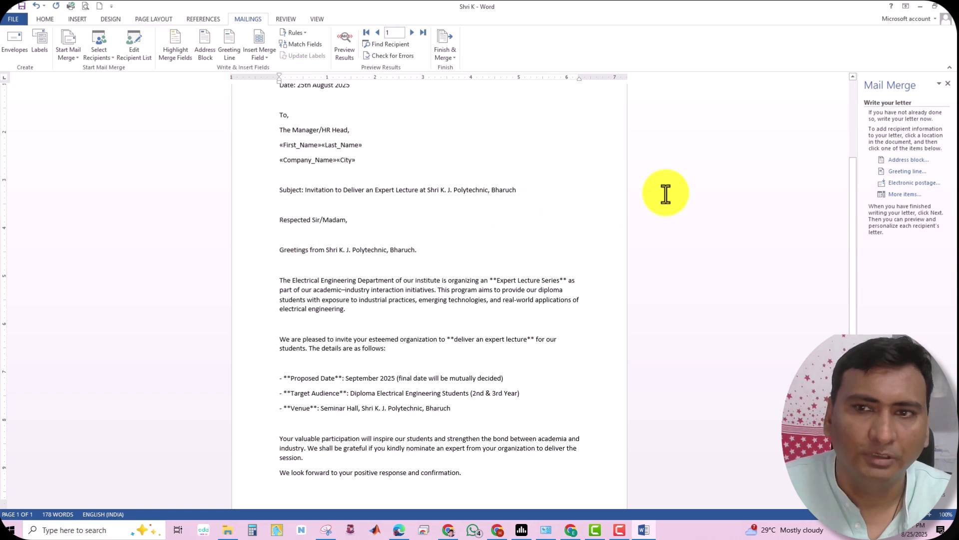
Insert the First_Name and Last_Name merge fields on the new line below the salutation
{"action": "left_click", "coordinate": [903, 195]}
{"action": "left_click", "coordinate": [479, 325]}
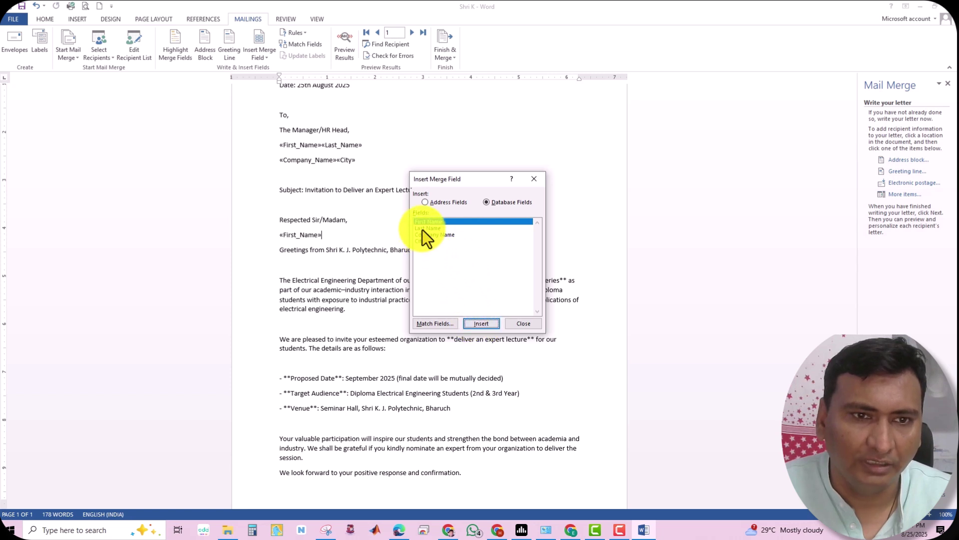
{"action": "left_click", "coordinate": [422, 229]}
{"action": "left_click", "coordinate": [487, 324]}
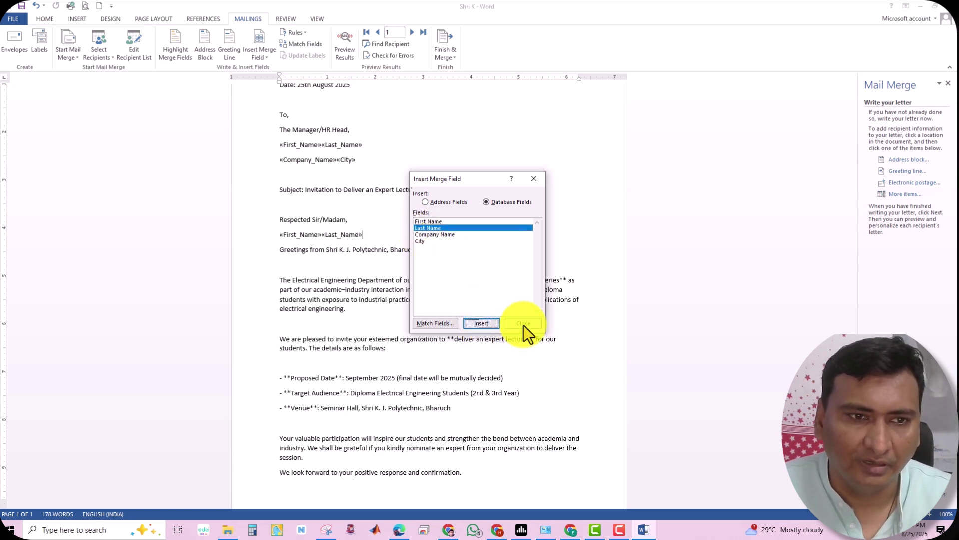
{"action": "left_click", "coordinate": [525, 324]}
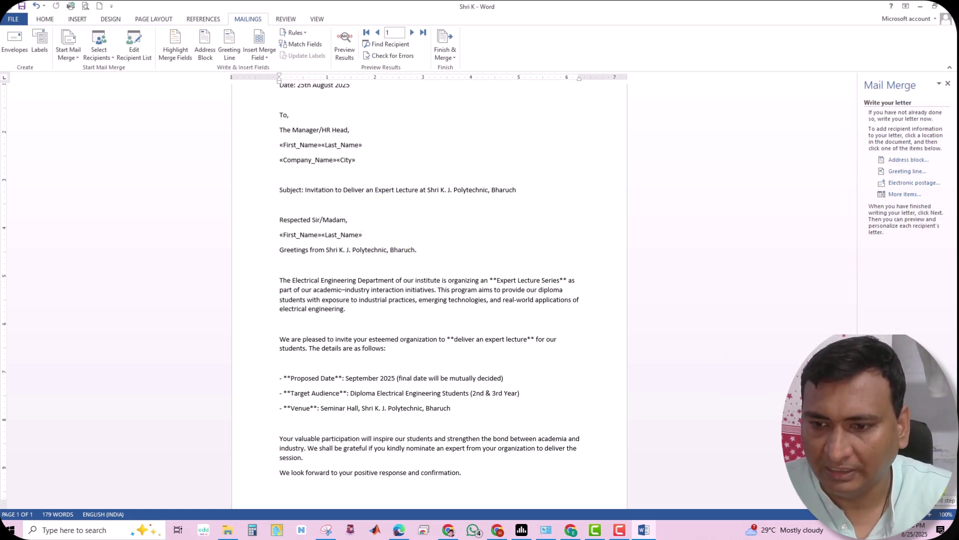
{"action": "left_click", "coordinate": [933, 488]}
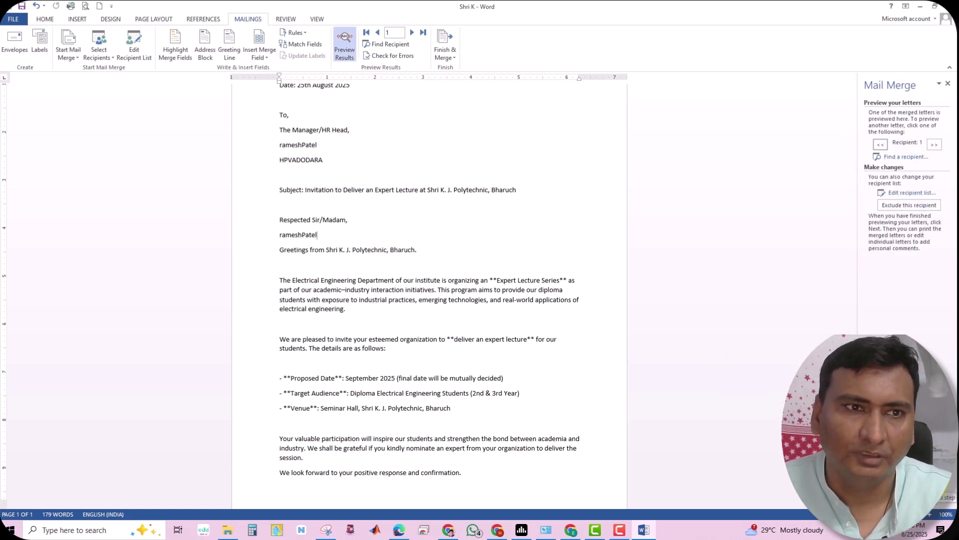
{"action": "scroll", "coordinate": [856, 282], "scroll_direction": "up", "scroll_amount": 1}
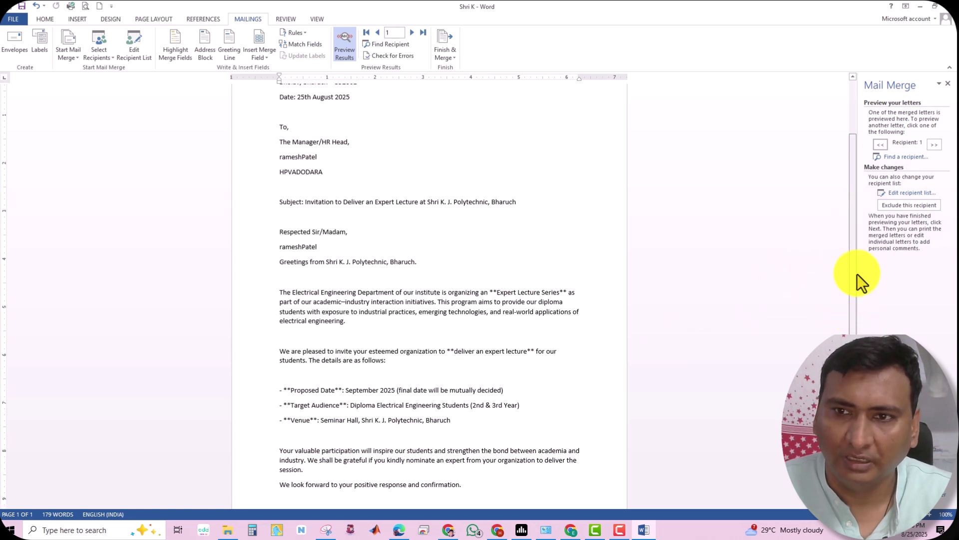
{"action": "scroll", "coordinate": [857, 205], "scroll_direction": "up", "scroll_amount": 3}
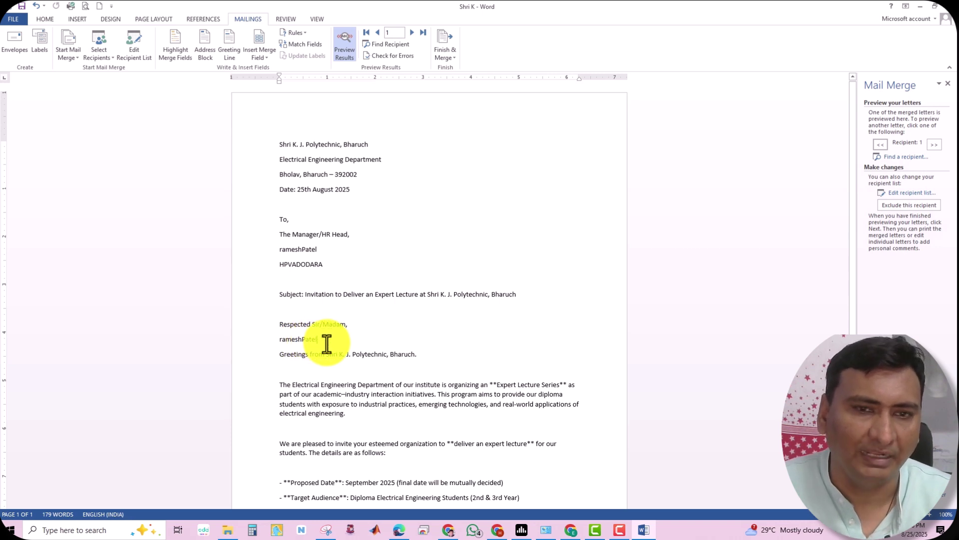
{"action": "left_click", "coordinate": [934, 145]}
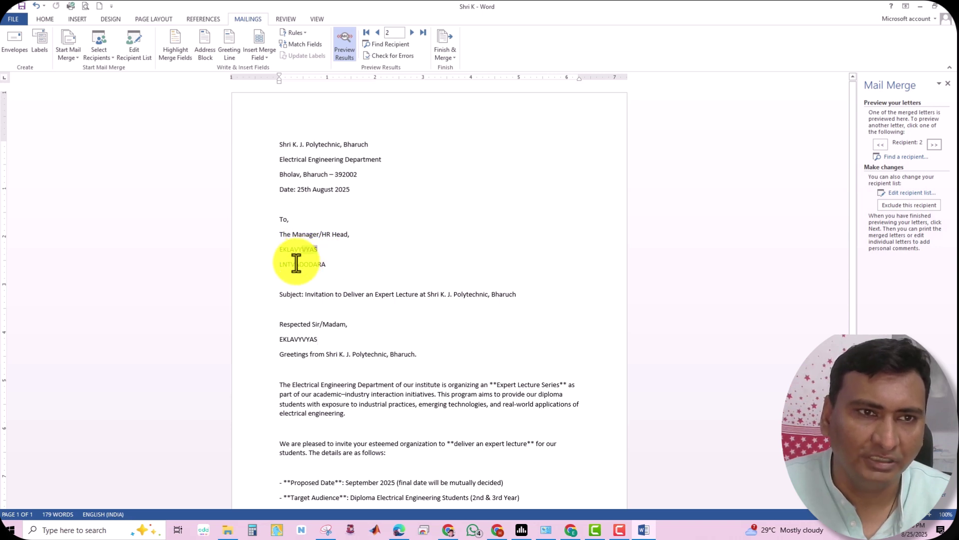
{"action": "left_click_drag", "start_coordinate": [302, 256], "coordinate": [318, 257]}
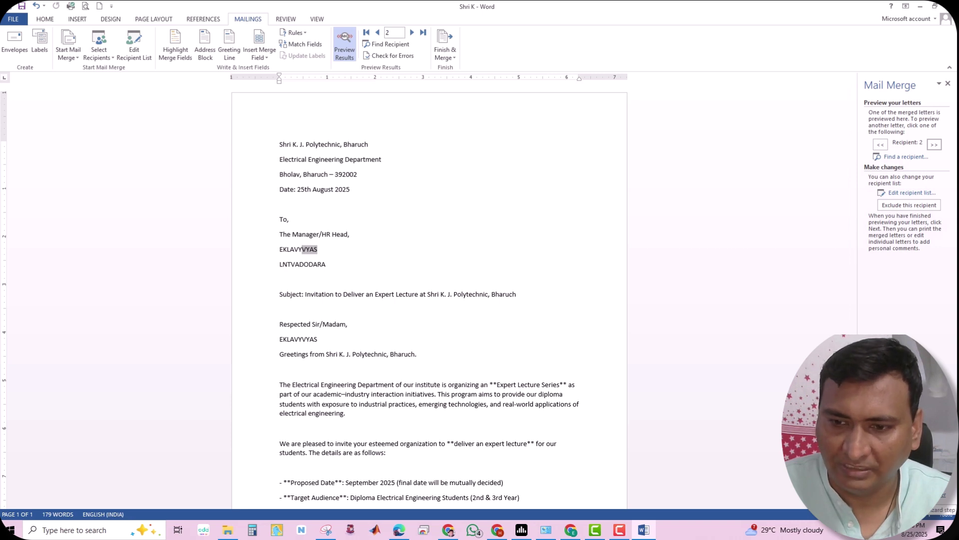
{"action": "left_click", "coordinate": [916, 494]}
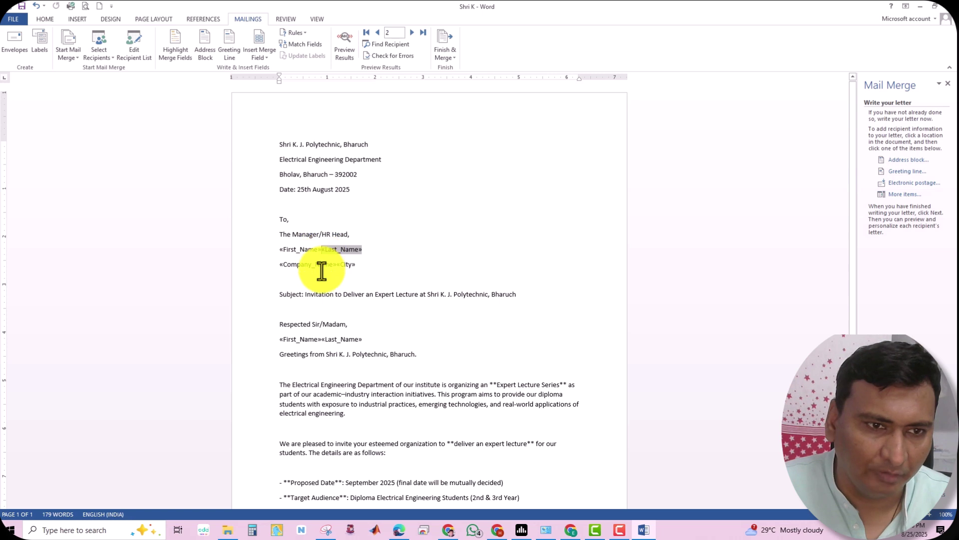
Put spaces between First_Name and Last_Name and between Company_Name and City, then preview the letters
{"action": "left_click", "coordinate": [372, 248]}
{"action": "left_click", "coordinate": [322, 249]}
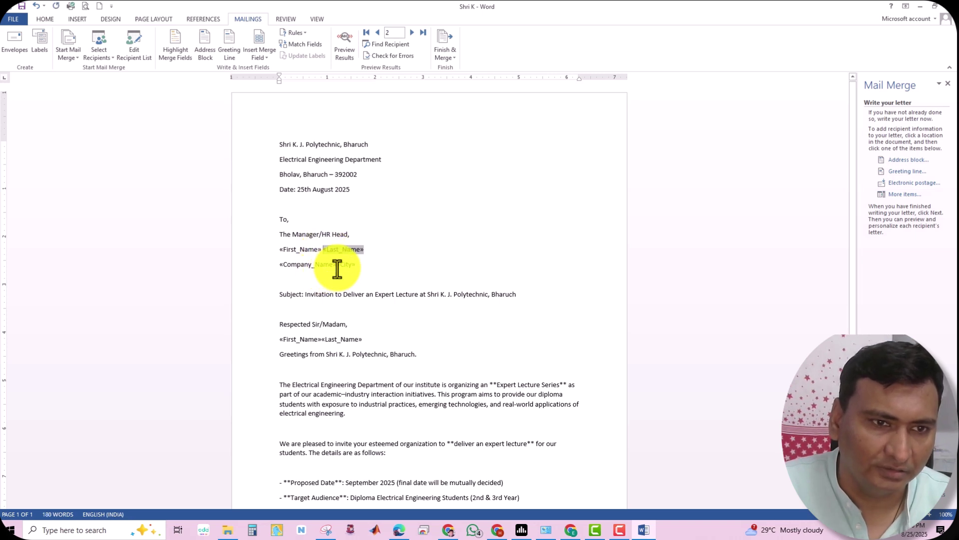
{"action": "left_click", "coordinate": [333, 268]}
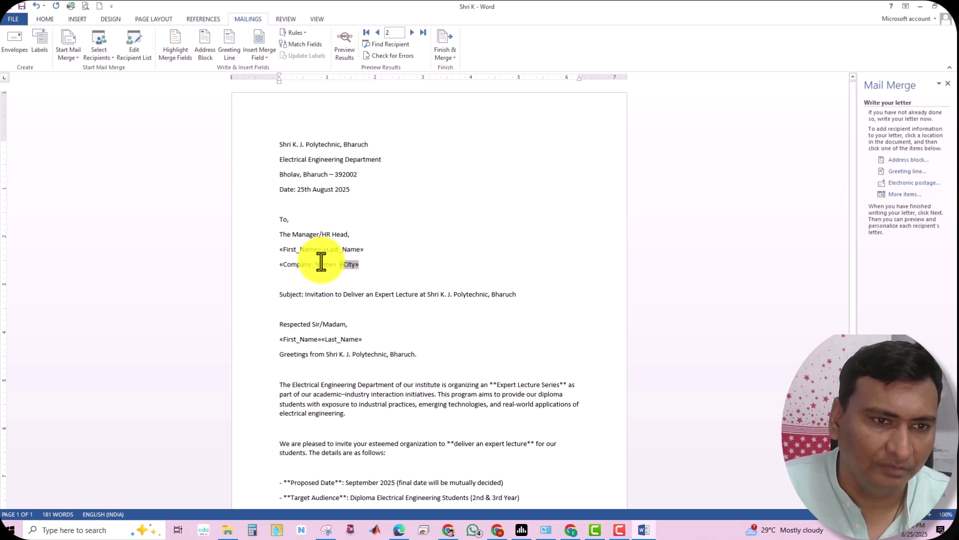
{"action": "left_click", "coordinate": [322, 341]}
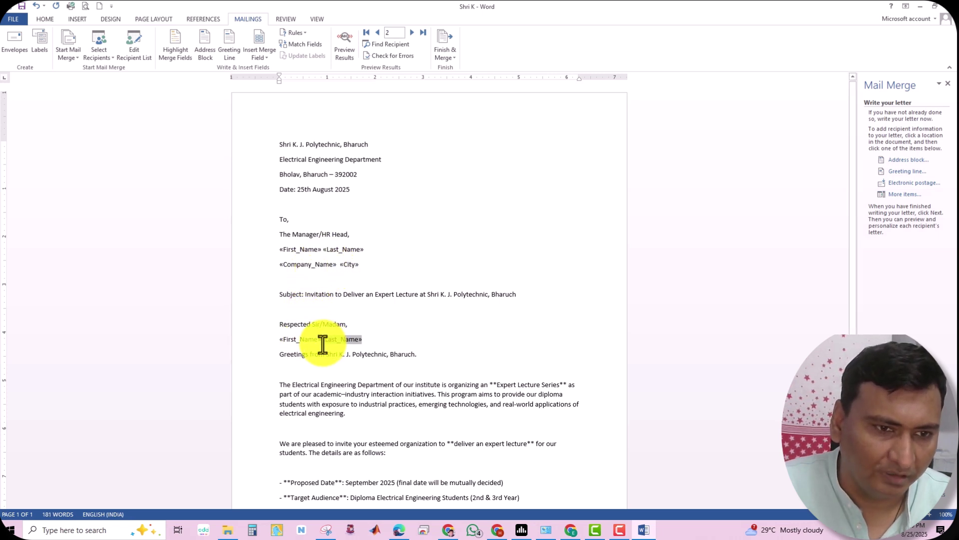
{"action": "left_click", "coordinate": [325, 250]}
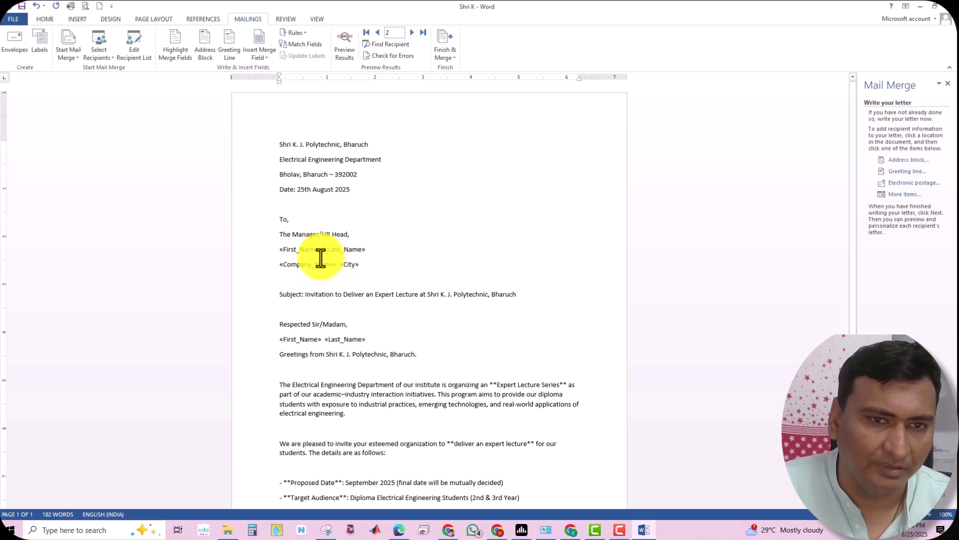
{"action": "left_click", "coordinate": [909, 484]}
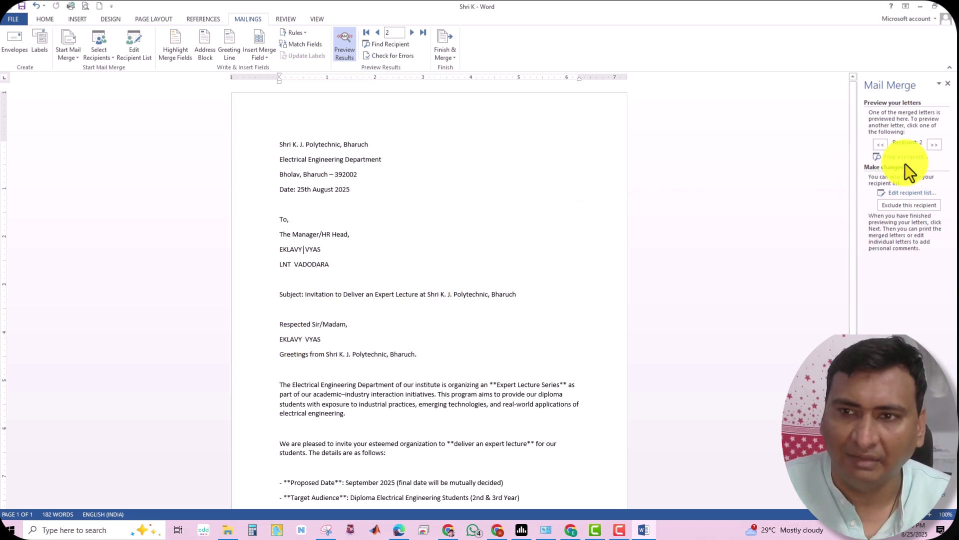
Page through the merged letters for recipients 3 to 10, then continue to Complete the merge
{"action": "left_click", "coordinate": [934, 145]}
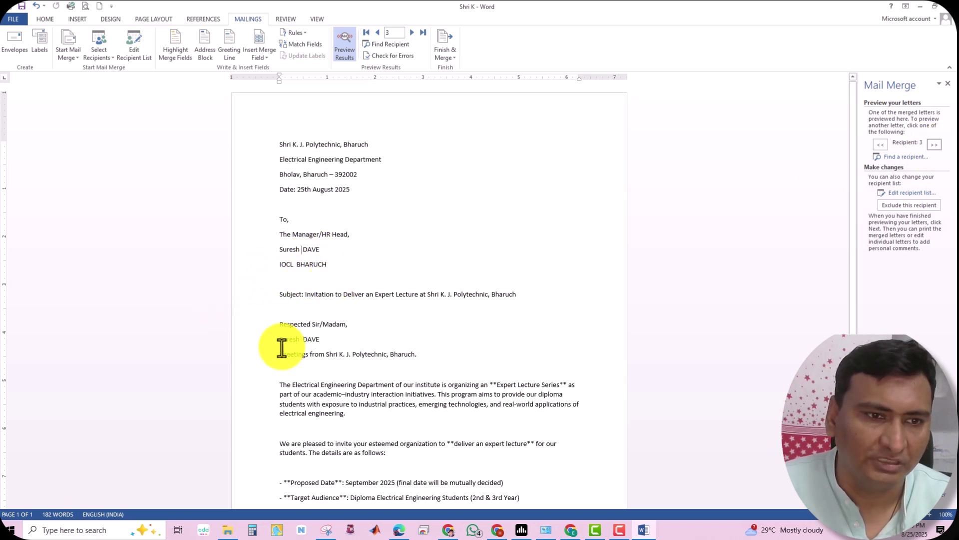
{"action": "left_click", "coordinate": [935, 145]}
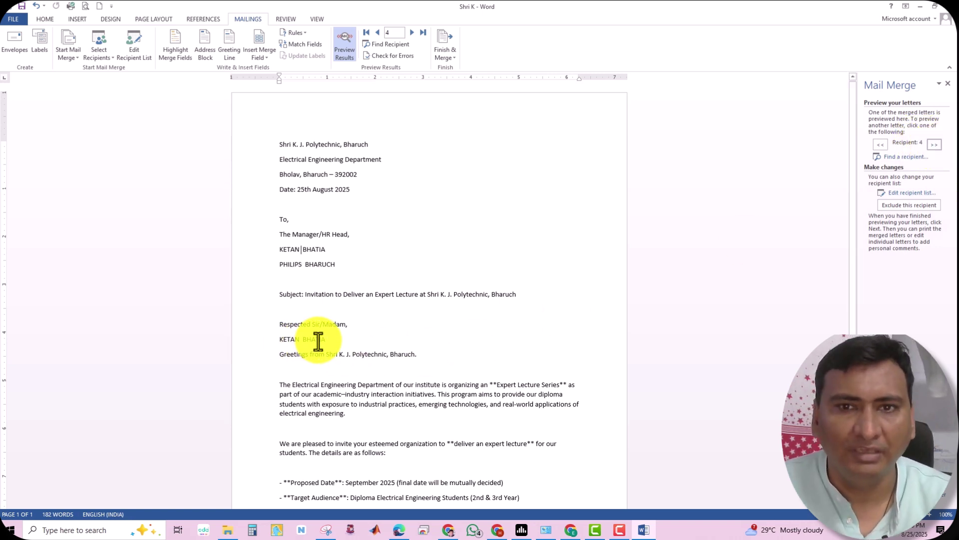
{"action": "left_click", "coordinate": [934, 145]}
{"action": "left_click", "coordinate": [934, 145]}
{"action": "left_click", "coordinate": [935, 145]}
{"action": "left_click", "coordinate": [934, 145]}
{"action": "left_click", "coordinate": [934, 145]}
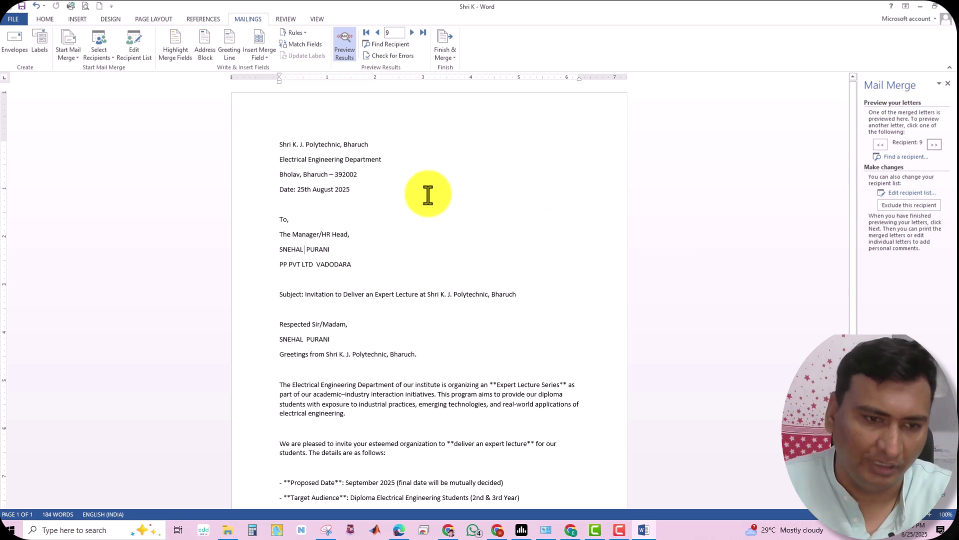
{"action": "left_click", "coordinate": [936, 145]}
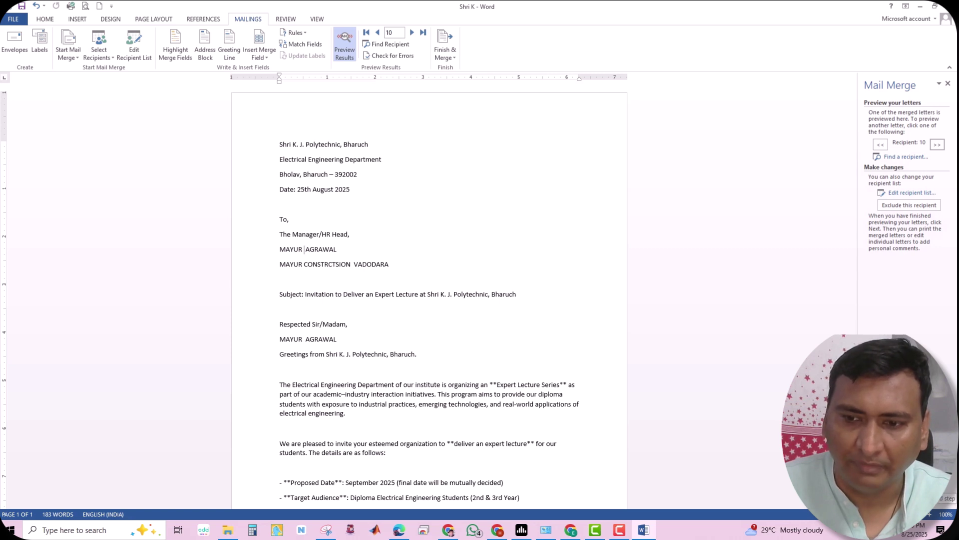
{"action": "left_click", "coordinate": [911, 485]}
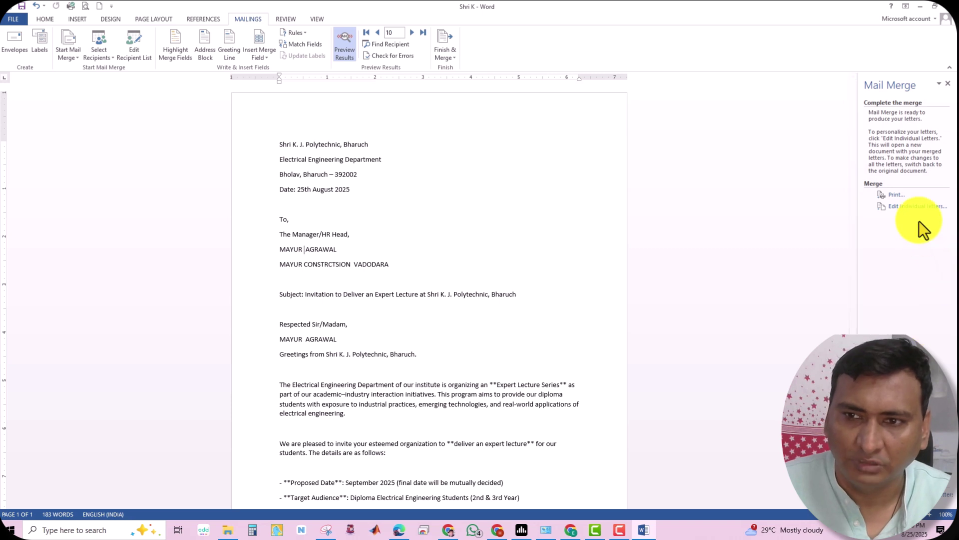
Look at the Merge to Printer and merge-to-new-document options, cancelling both
{"action": "left_click", "coordinate": [896, 195]}
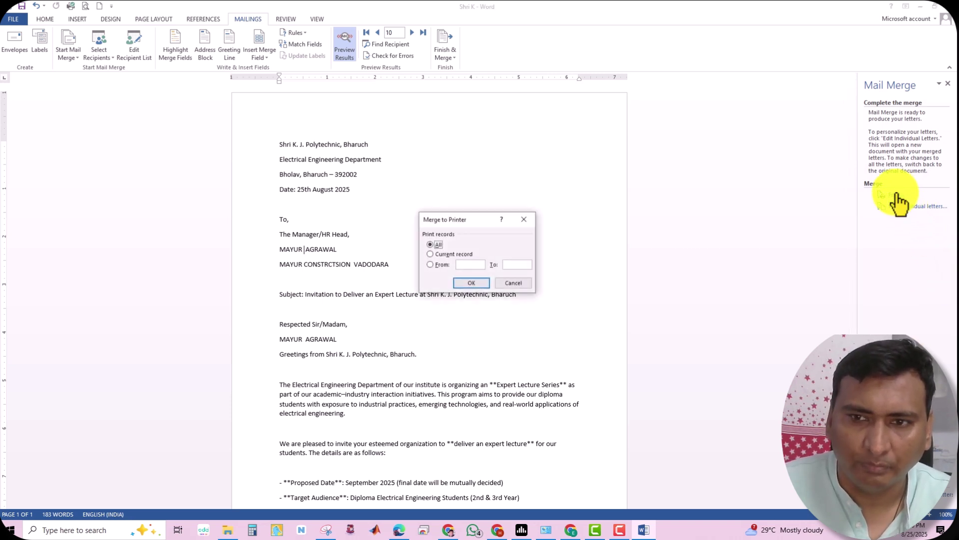
{"action": "left_click", "coordinate": [430, 265]}
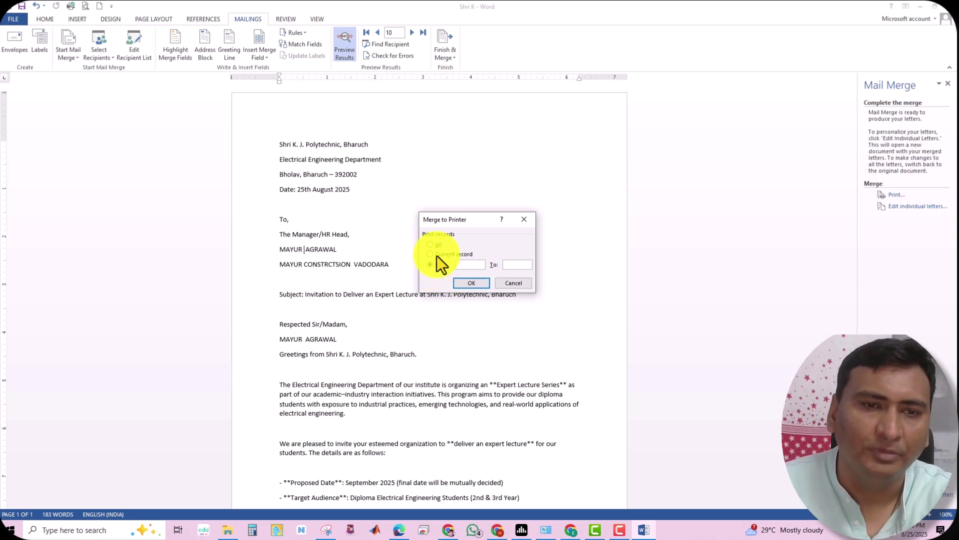
{"action": "left_click", "coordinate": [523, 284]}
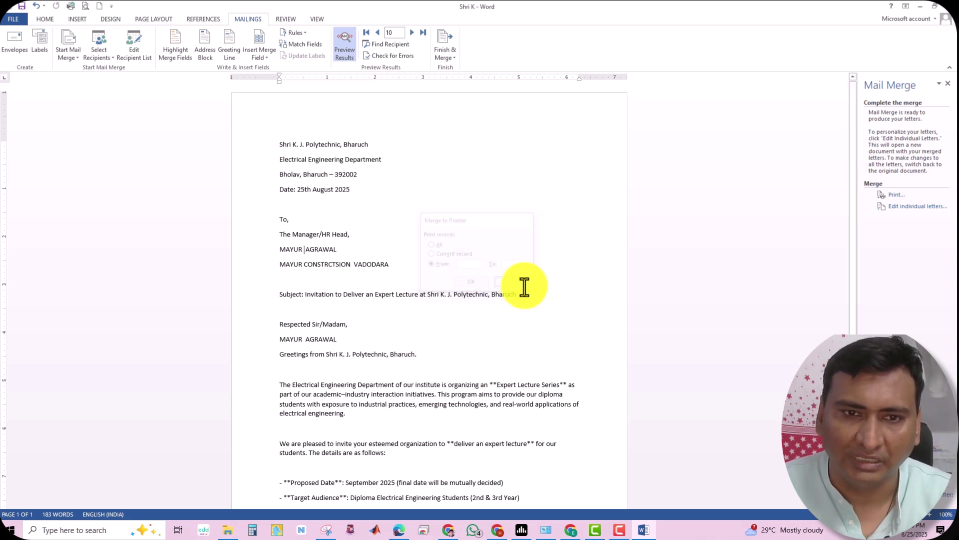
{"action": "left_click", "coordinate": [908, 207]}
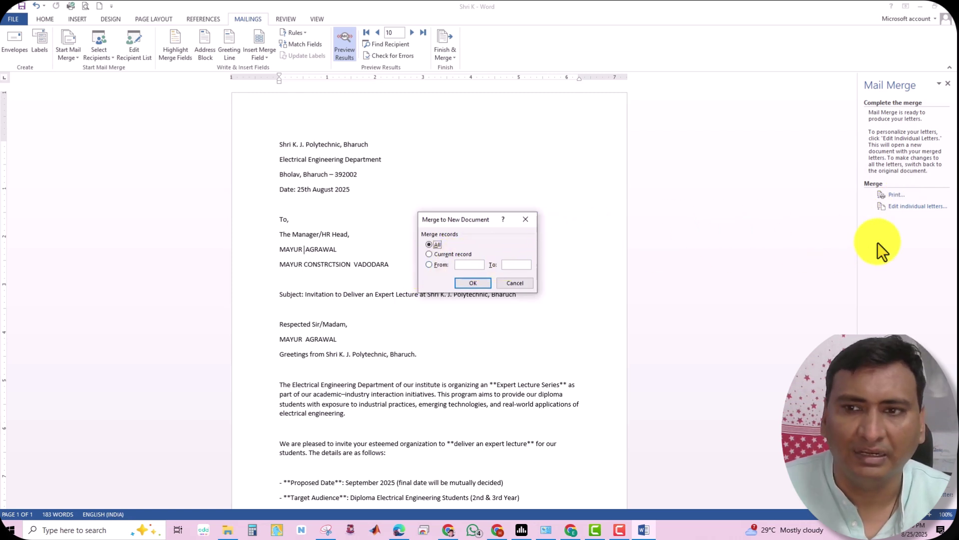
{"action": "left_click", "coordinate": [508, 282]}
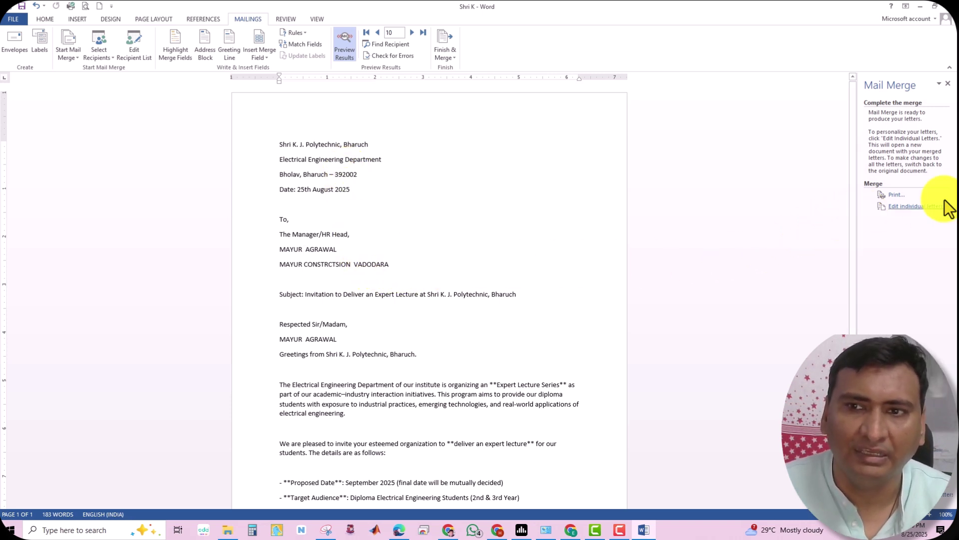
Merge to printer with a record range from 1 to 10 to bring up Print
{"action": "left_click", "coordinate": [896, 195]}
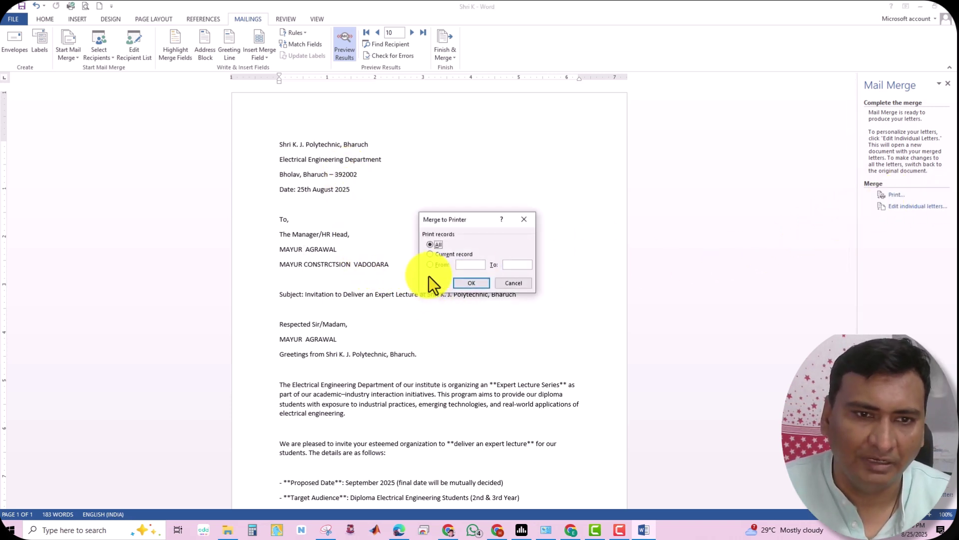
{"action": "left_click", "coordinate": [472, 264]}
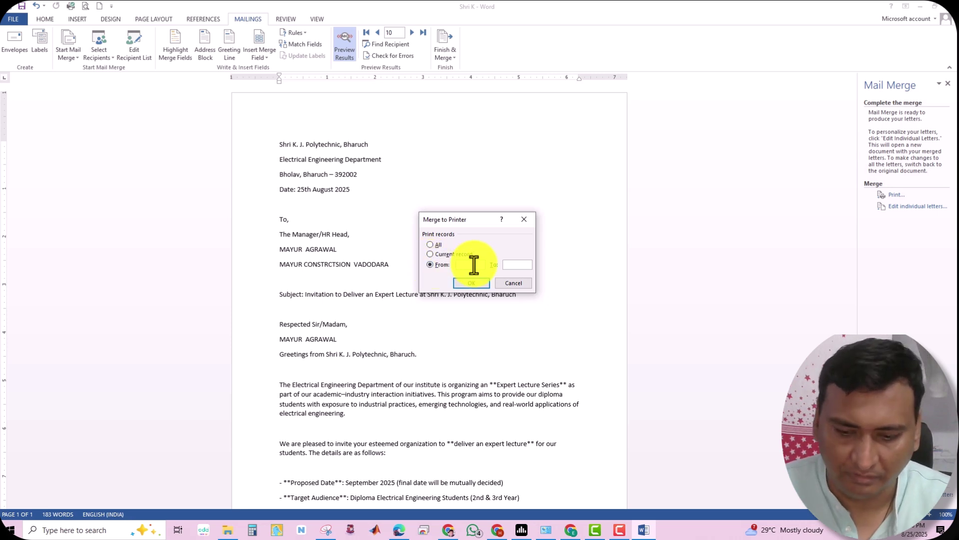
{"action": "type", "text": "1"}
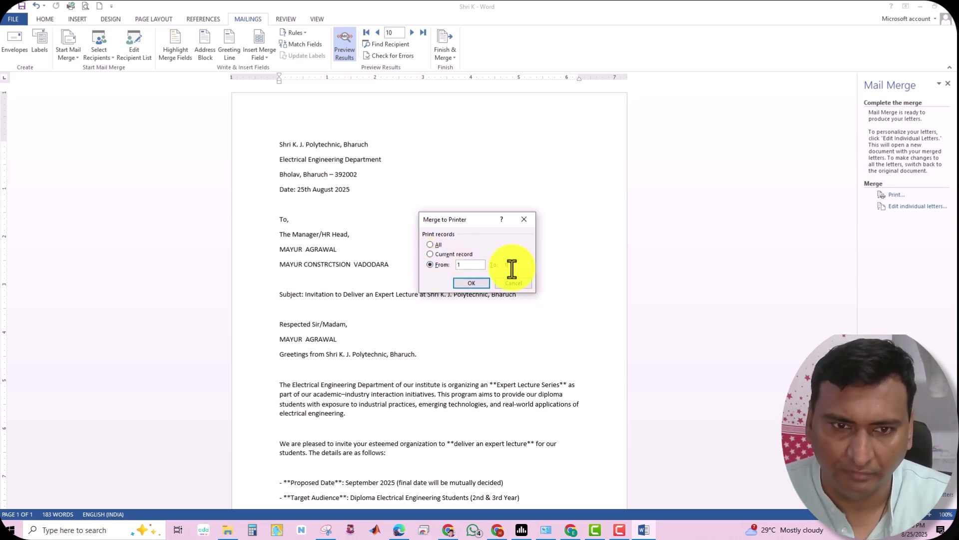
{"action": "type", "text": "10"}
{"action": "left_click", "coordinate": [464, 282]}
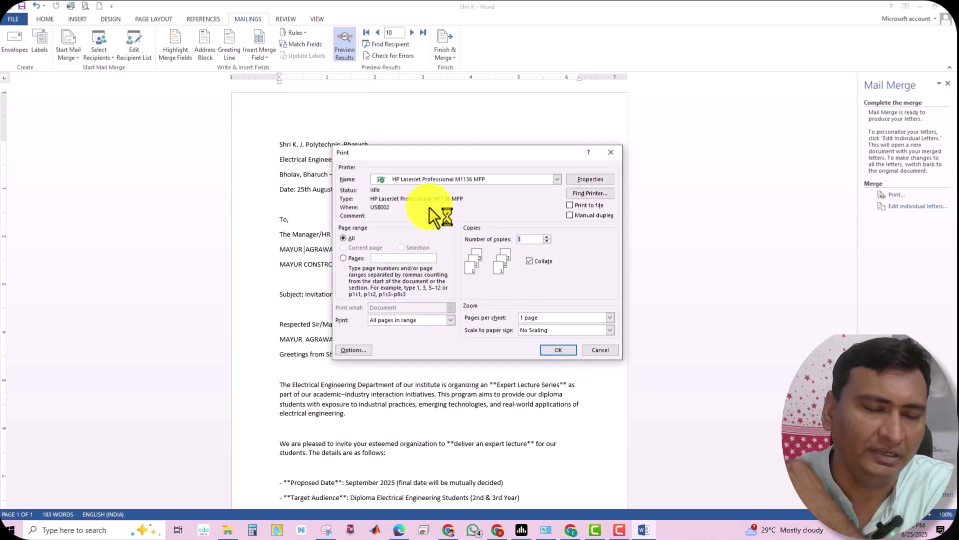
Print the merged letters with Microsoft Print to PDF, saving the file as MAILMERGE
{"action": "left_click", "coordinate": [462, 180]}
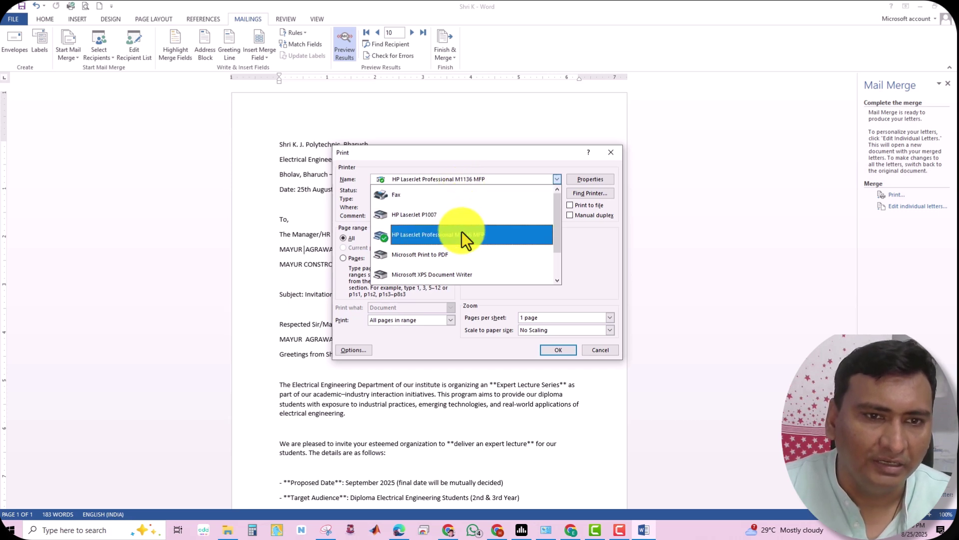
{"action": "left_click", "coordinate": [463, 254]}
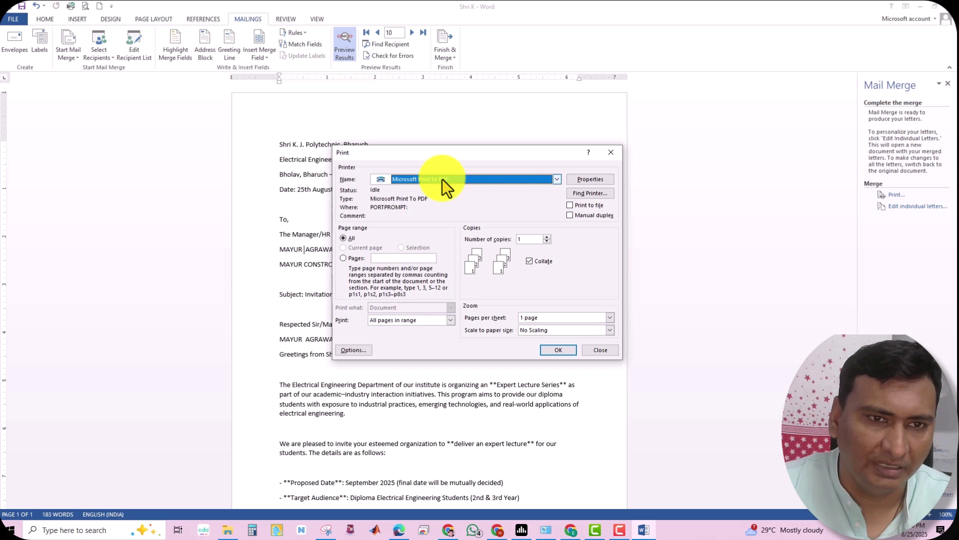
{"action": "left_click", "coordinate": [568, 350]}
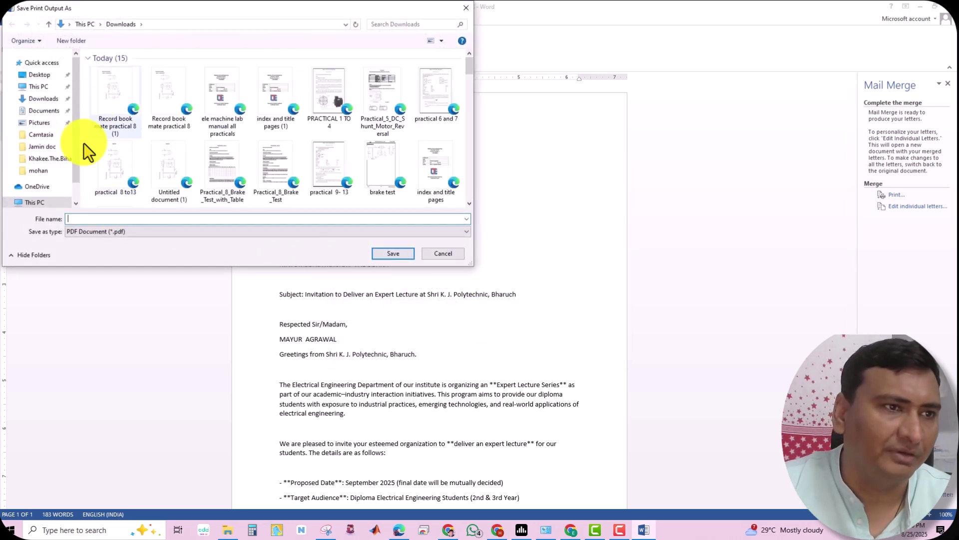
{"action": "type", "text": "MA"}
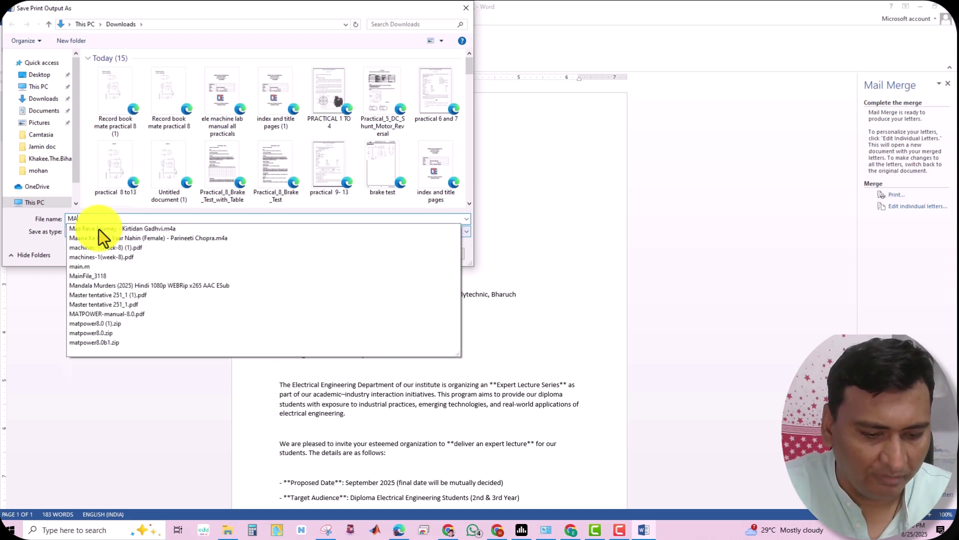
{"action": "type", "text": "ILMERG"}
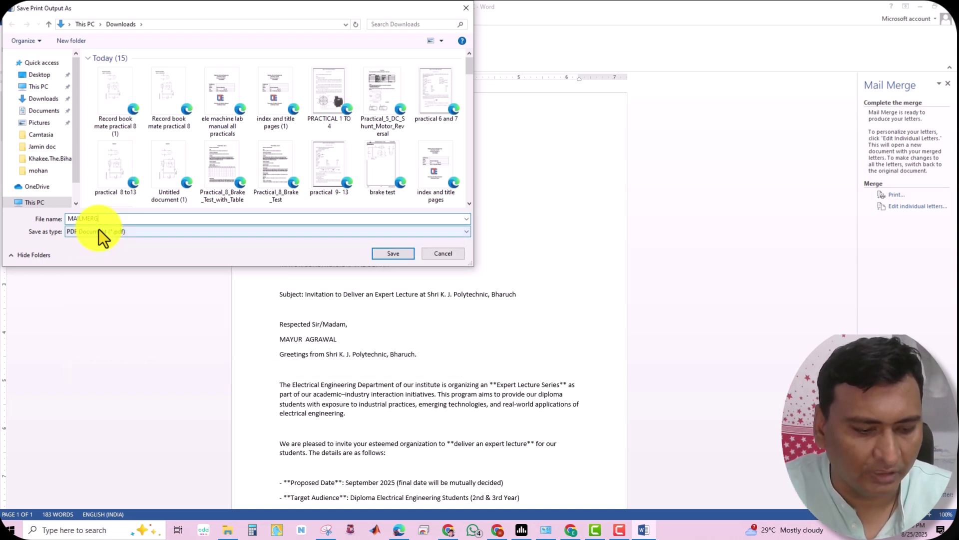
{"action": "type", "text": "E"}
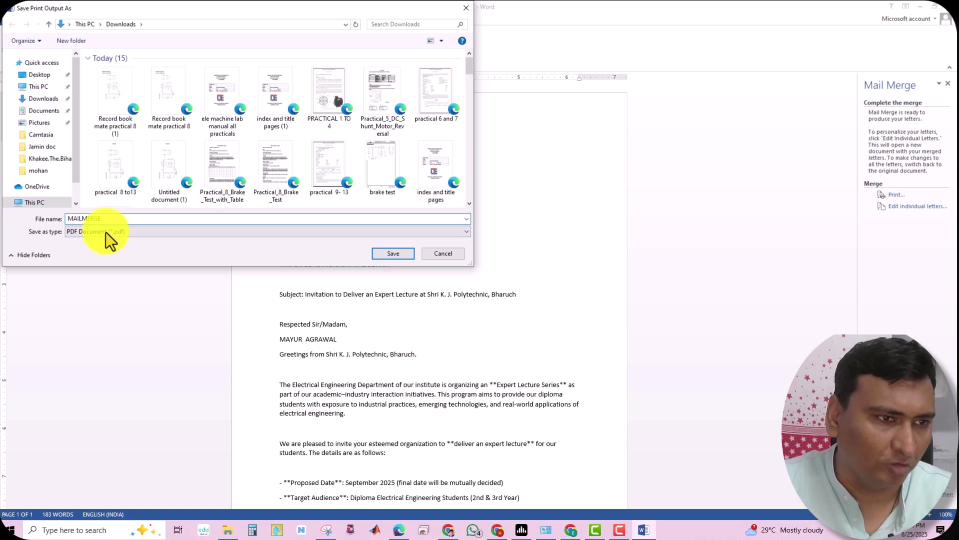
{"action": "left_click", "coordinate": [385, 252]}
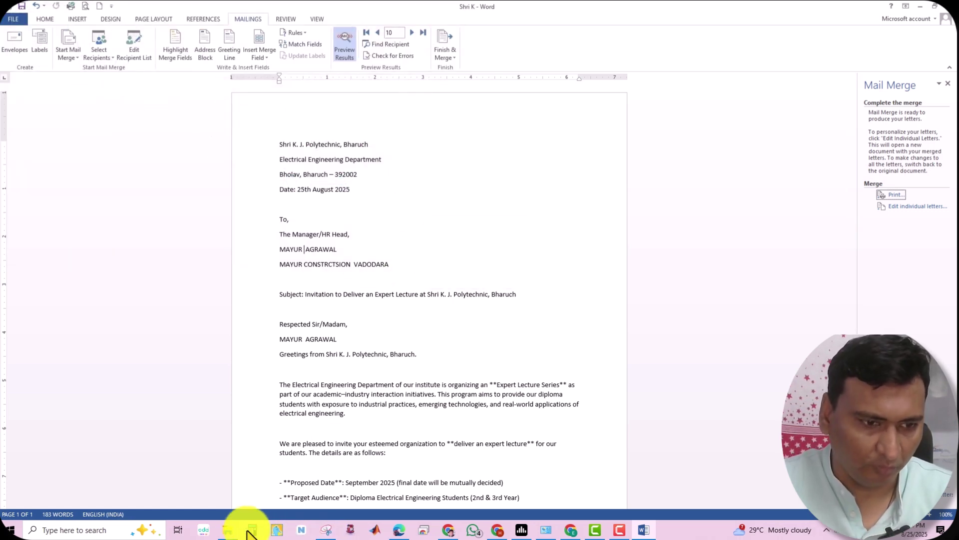
Open MAILMERGE.pdf from the Downloads folder
{"action": "mouse_move", "coordinate": [229, 534]}
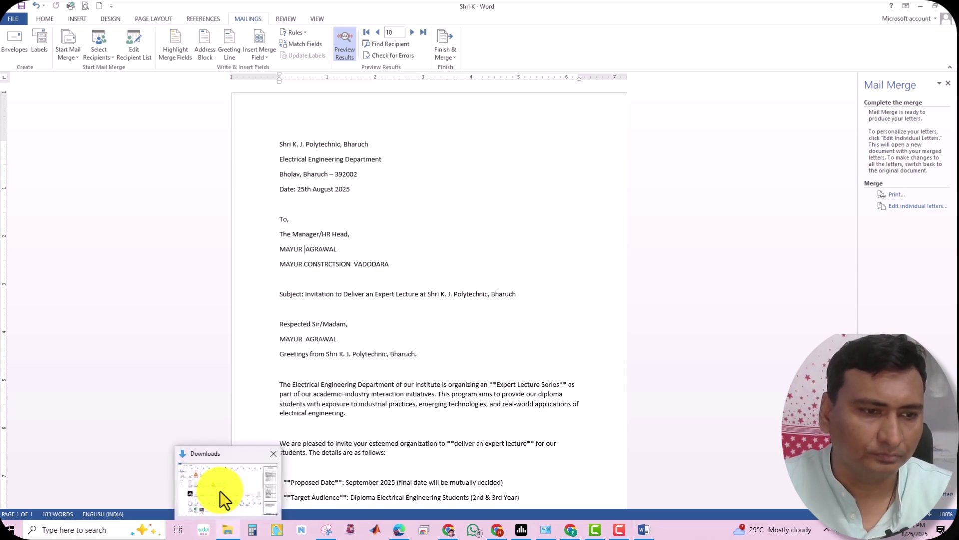
{"action": "left_click", "coordinate": [220, 491]}
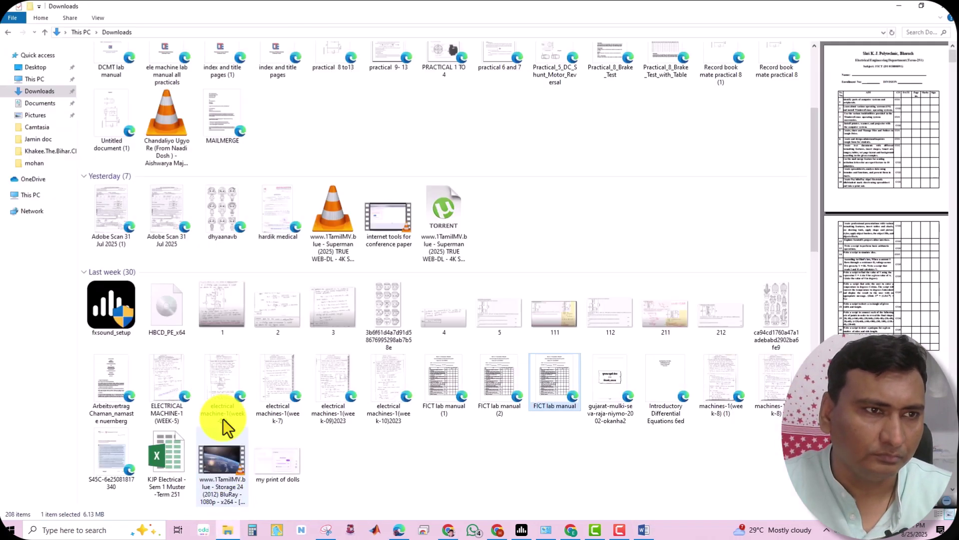
{"action": "double_click", "coordinate": [221, 119]}
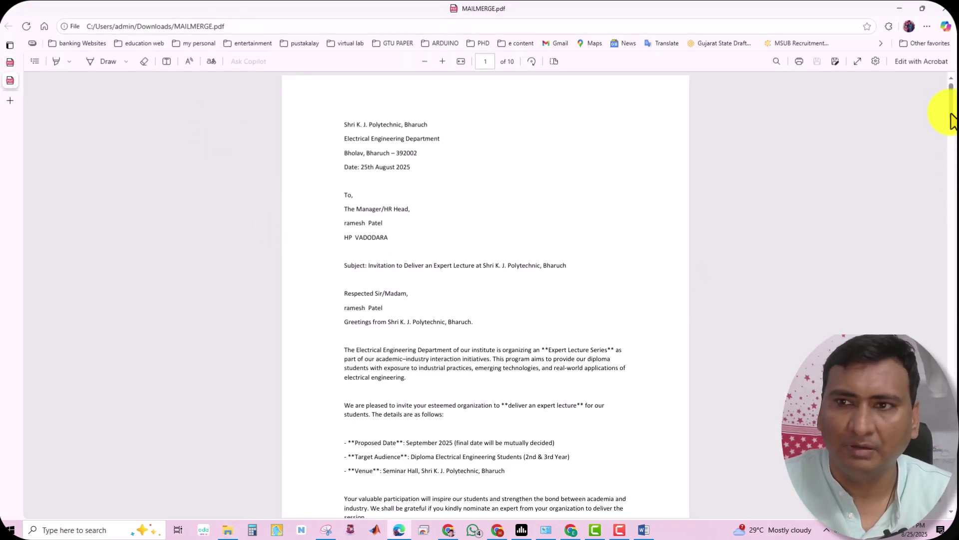
Scroll through the ten personalised letters in MAILMERGE.pdf
{"action": "scroll", "coordinate": [950, 125], "scroll_direction": "down", "scroll_amount": 5}
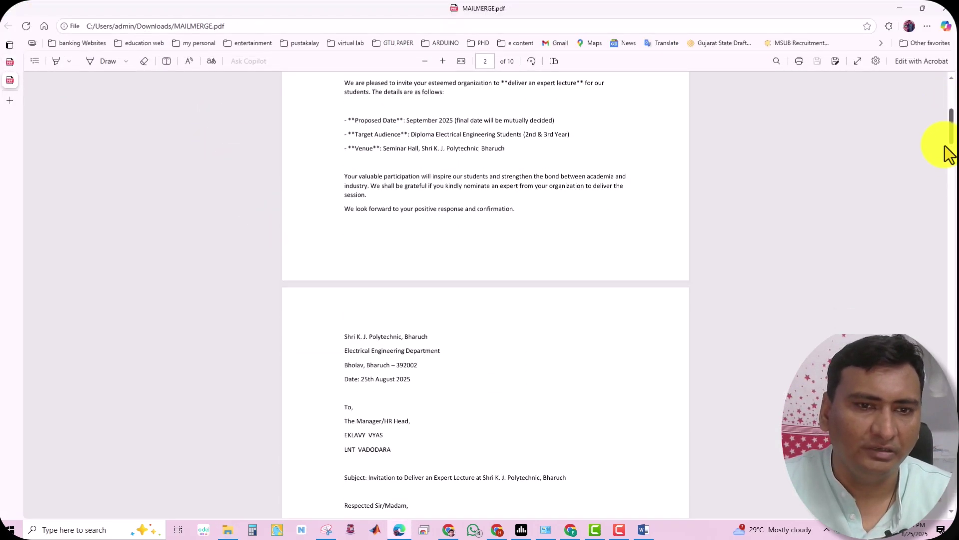
{"action": "scroll", "coordinate": [945, 147], "scroll_direction": "down", "scroll_amount": 10}
{"action": "scroll", "coordinate": [943, 232], "scroll_direction": "down", "scroll_amount": 20}
{"action": "scroll", "coordinate": [933, 330], "scroll_direction": "down", "scroll_amount": 20}
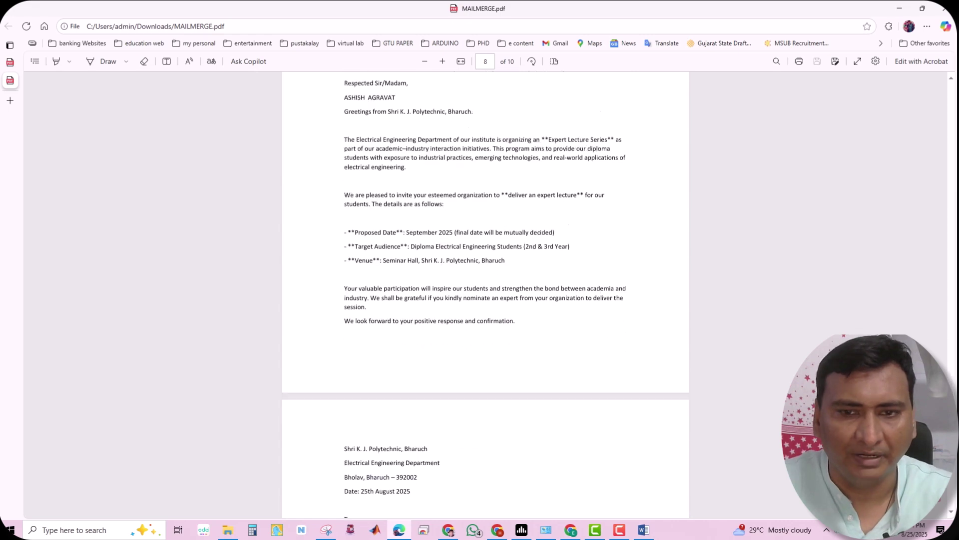
{"action": "scroll", "coordinate": [485, 290], "scroll_direction": "down", "scroll_amount": 6}
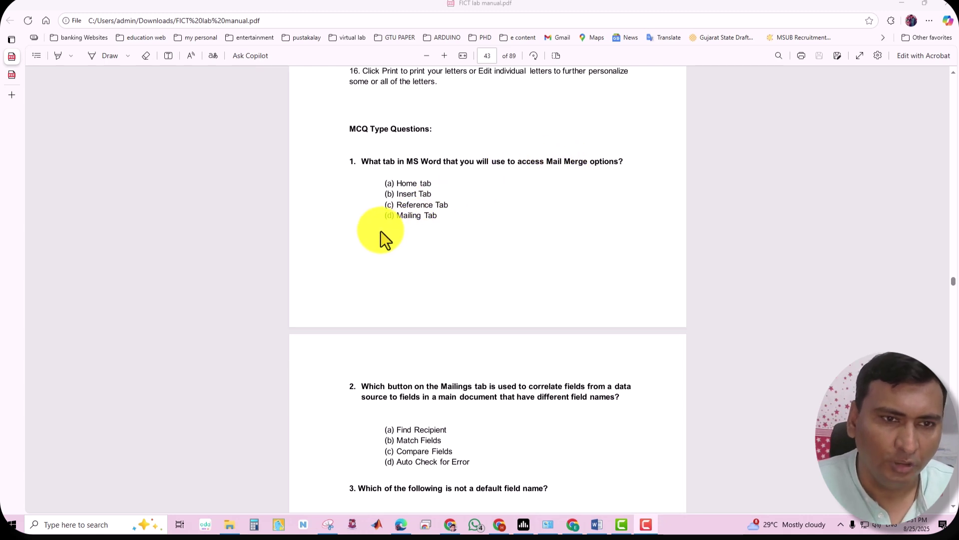
Highlight (d) Mailing Tab and (b) Match Fields as the MCQ answers, then return to Word
{"action": "left_click_drag", "start_coordinate": [382, 216], "coordinate": [441, 218]}
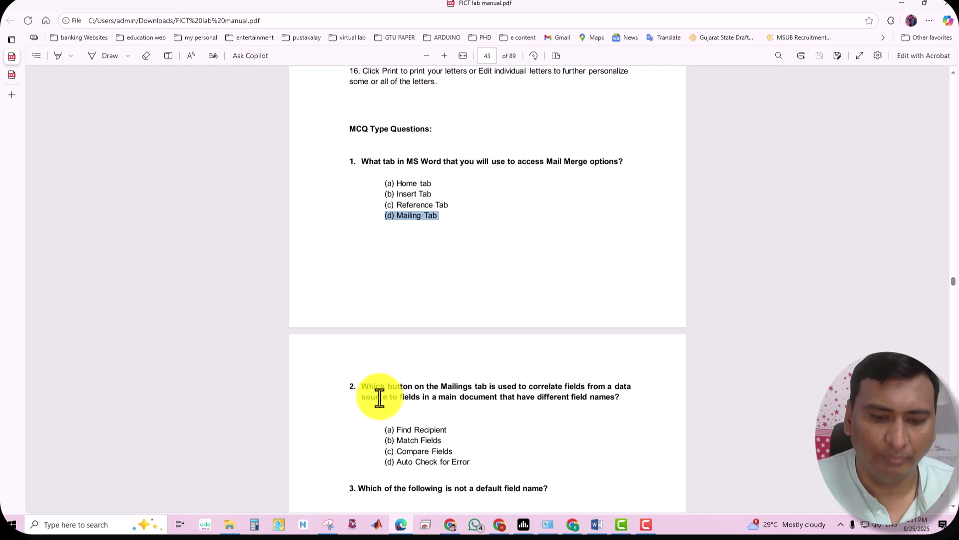
{"action": "scroll", "coordinate": [380, 398], "scroll_direction": "down", "scroll_amount": 3}
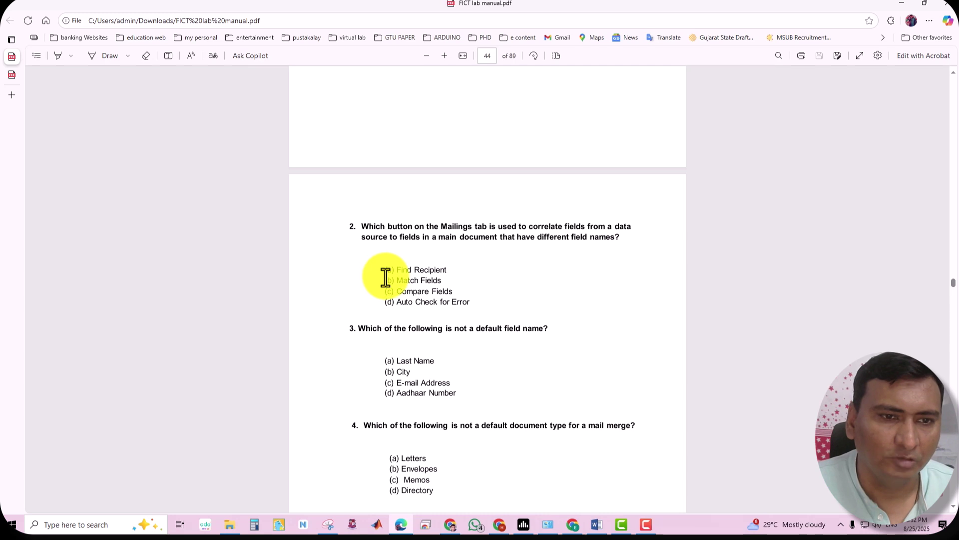
{"action": "left_click_drag", "start_coordinate": [386, 280], "coordinate": [447, 287]}
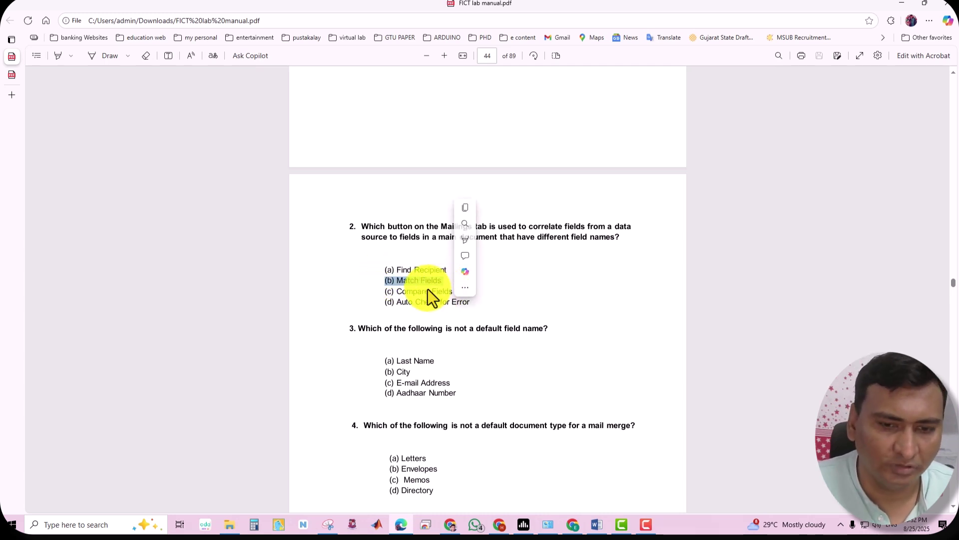
{"action": "left_click", "coordinate": [597, 525]}
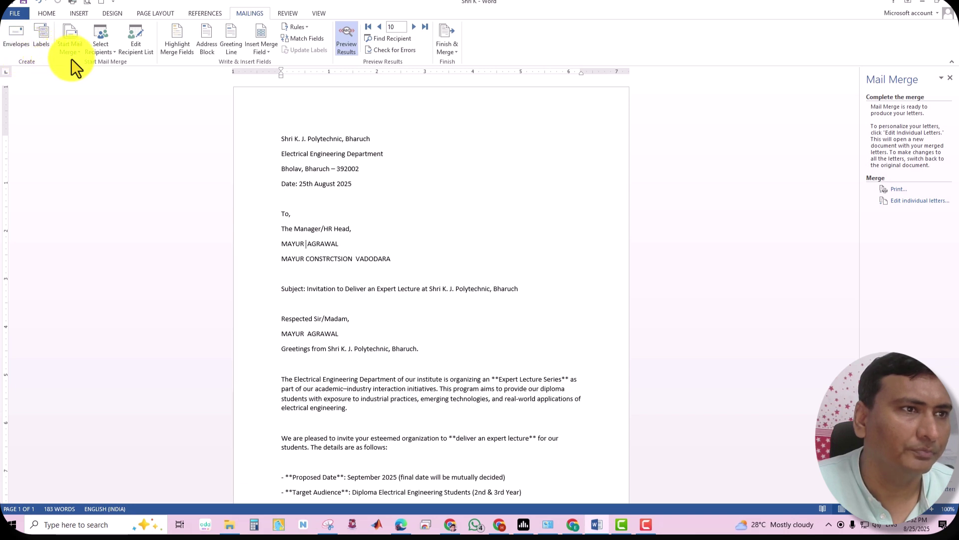
View the Start Mail Merge document types, then switch back to the lab manual PDF
{"action": "left_click", "coordinate": [73, 53]}
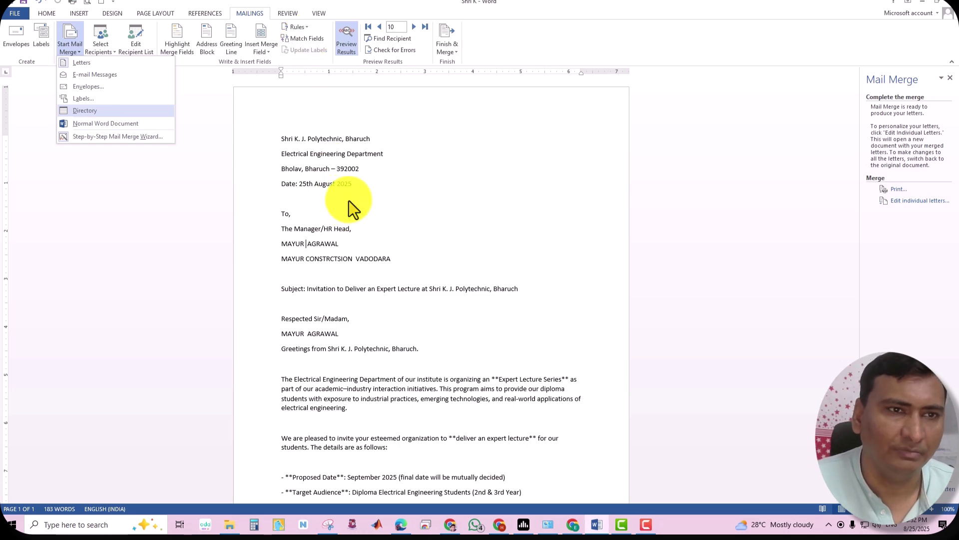
{"action": "left_click", "coordinate": [401, 525]}
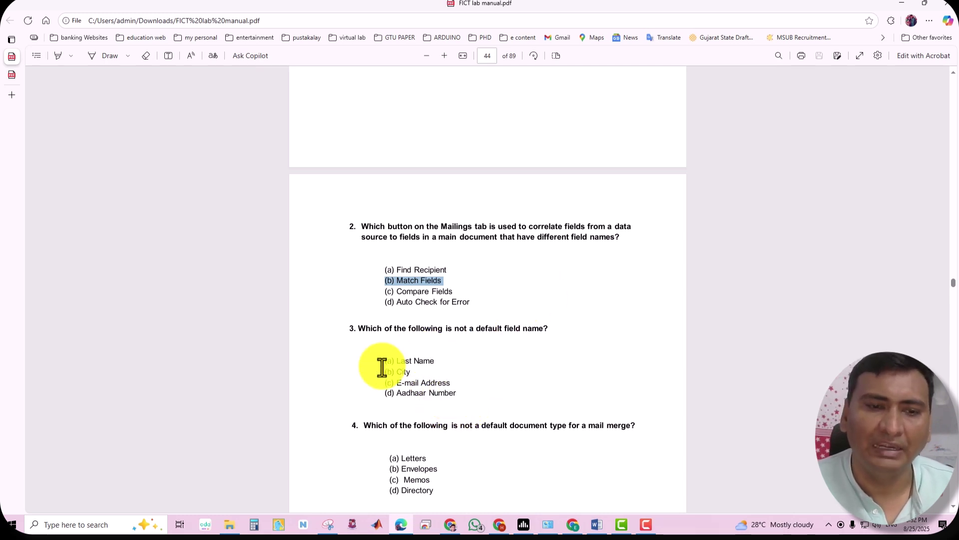
Highlight (d) Aadhaar Number and (c) Memos as the MCQ answers and scroll down the page
{"action": "left_click", "coordinate": [386, 391]}
{"action": "left_click_drag", "start_coordinate": [386, 391], "coordinate": [459, 394]}
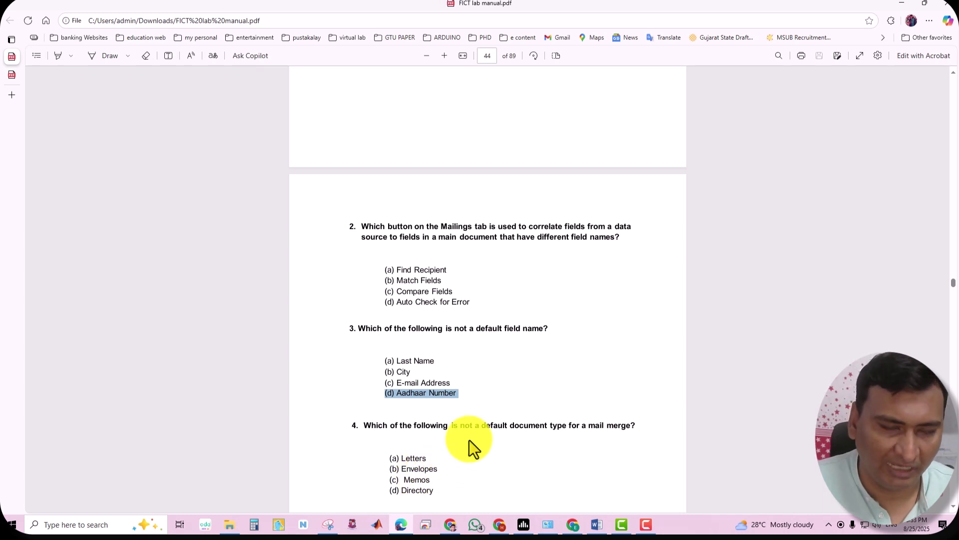
{"action": "left_click_drag", "start_coordinate": [389, 480], "coordinate": [432, 480]}
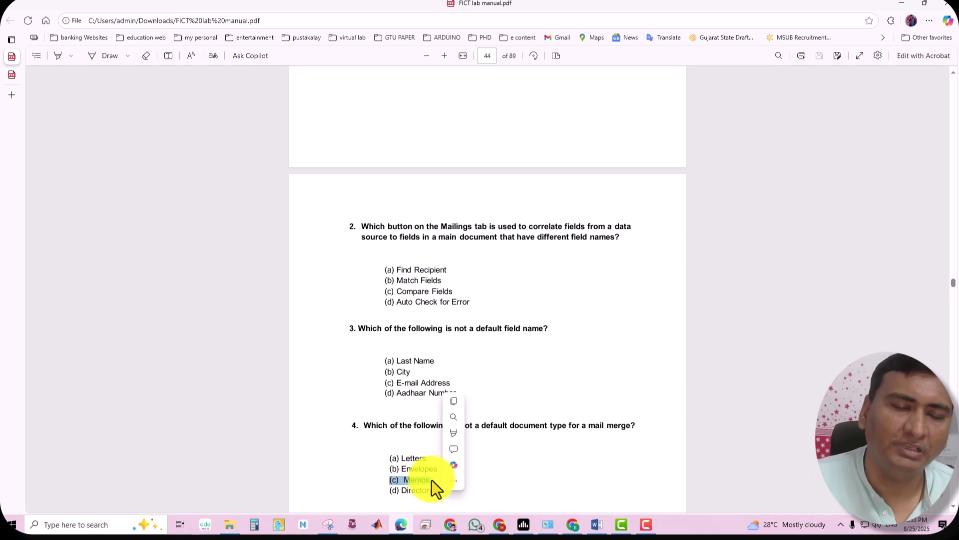
{"action": "left_click", "coordinate": [568, 452]}
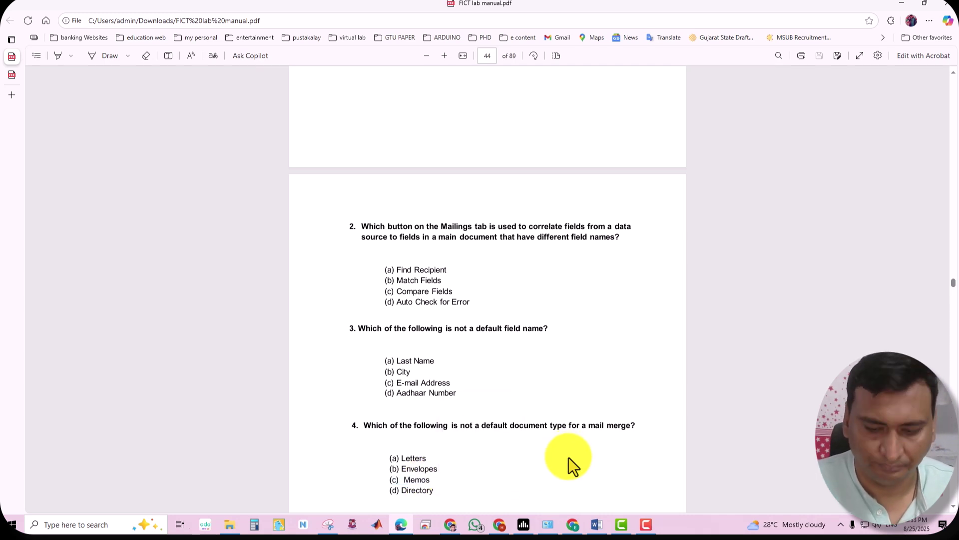
{"action": "scroll", "coordinate": [568, 457], "scroll_direction": "down", "scroll_amount": 4}
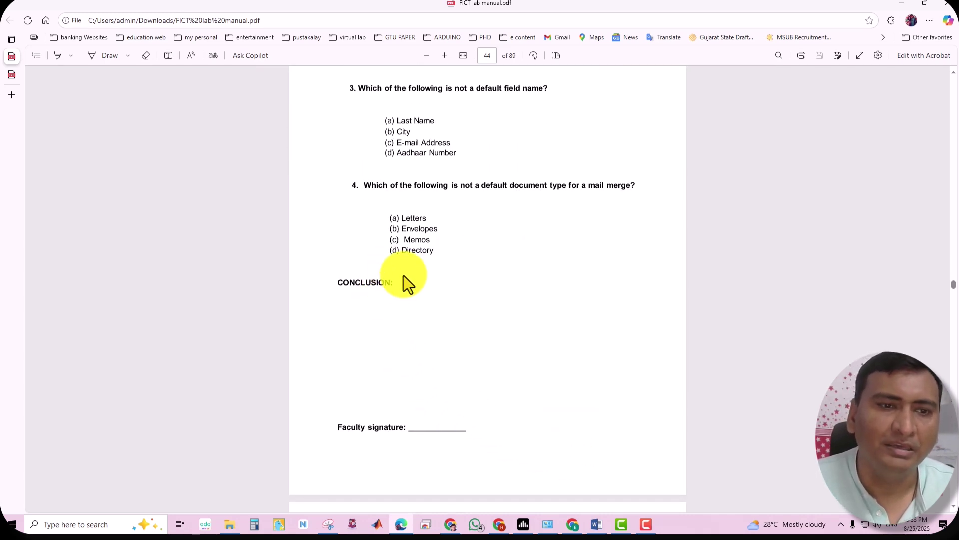